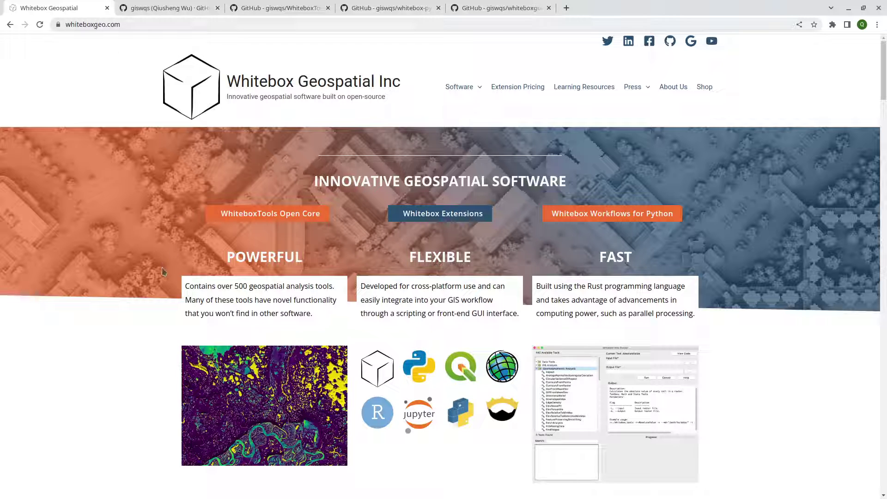
scroll(167, 277, down, 1)
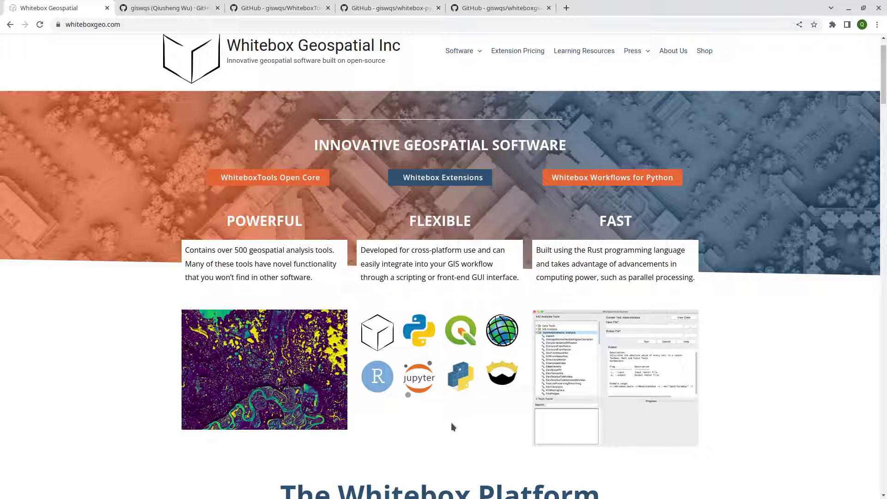
scroll(453, 429, up, 1)
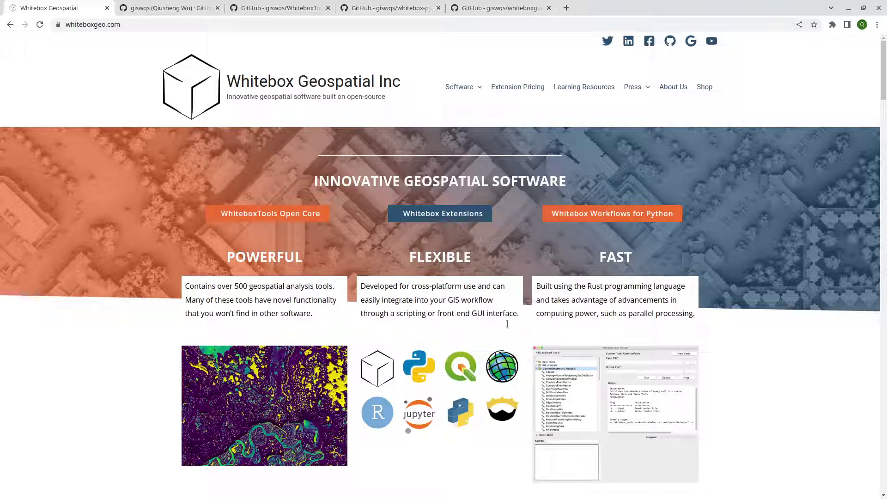
scroll(479, 331, down, 2)
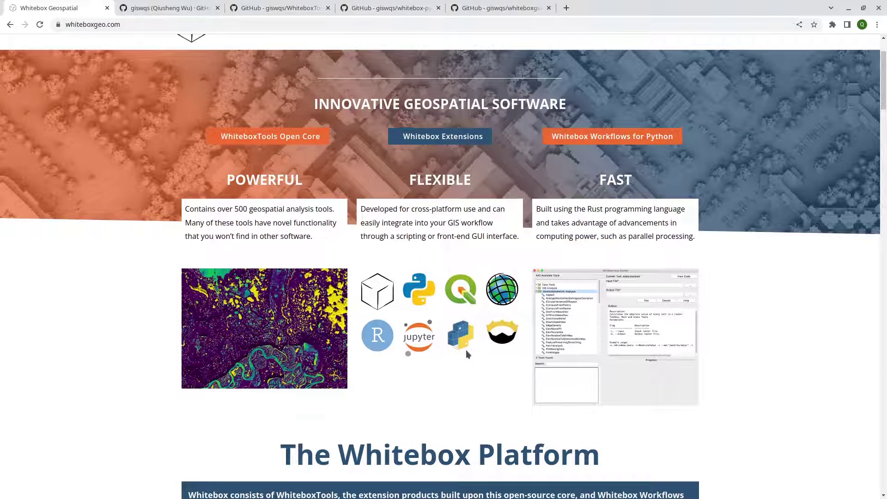
scroll(466, 350, up, 2)
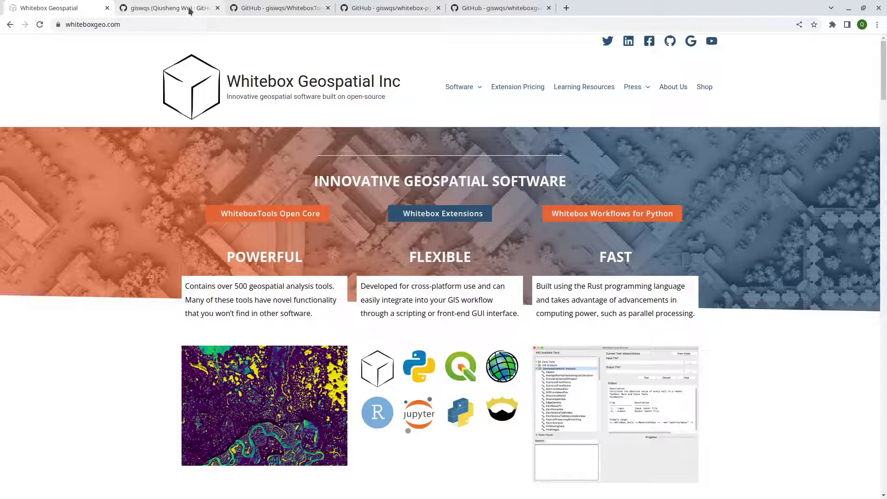
From the developer's GitHub profile, open the whitebox Python package repository in a new tab and close all tabs to its right.
click(190, 11)
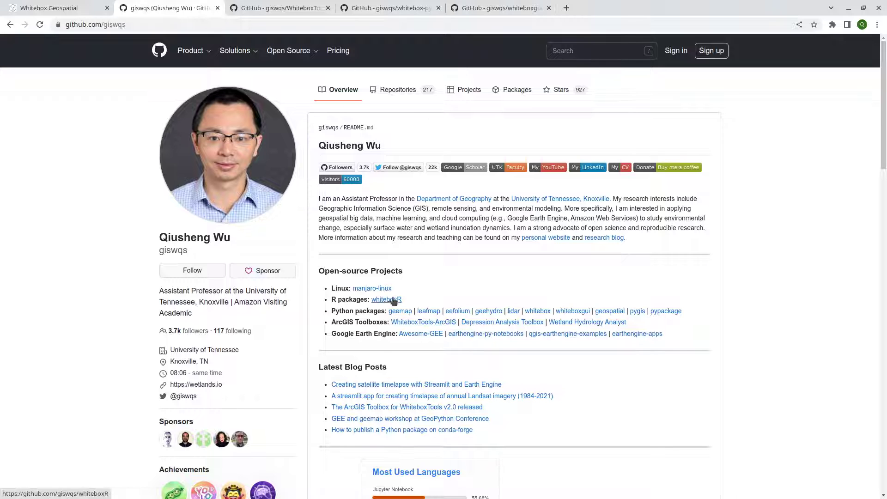
right_click(540, 312)
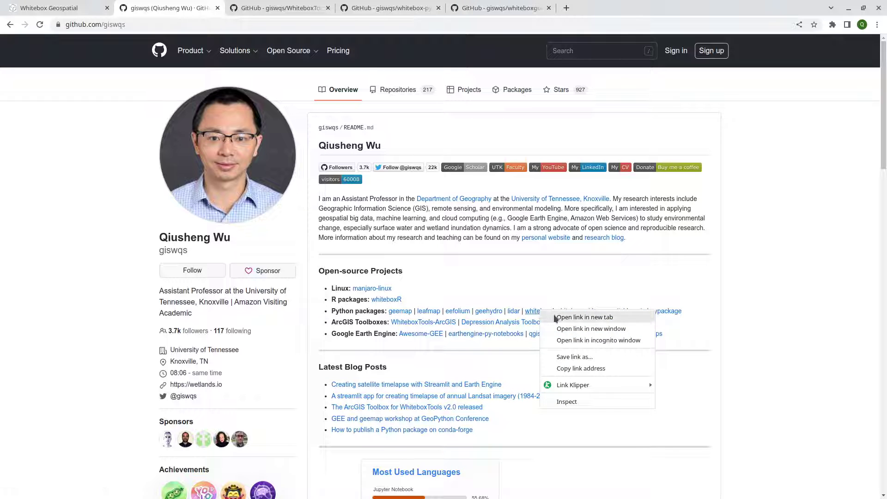
click(584, 317)
click(257, 10)
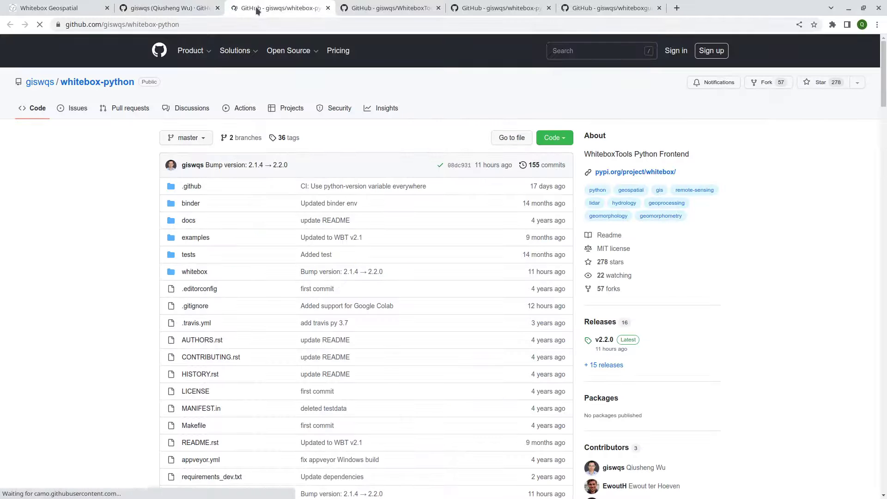
right_click(265, 6)
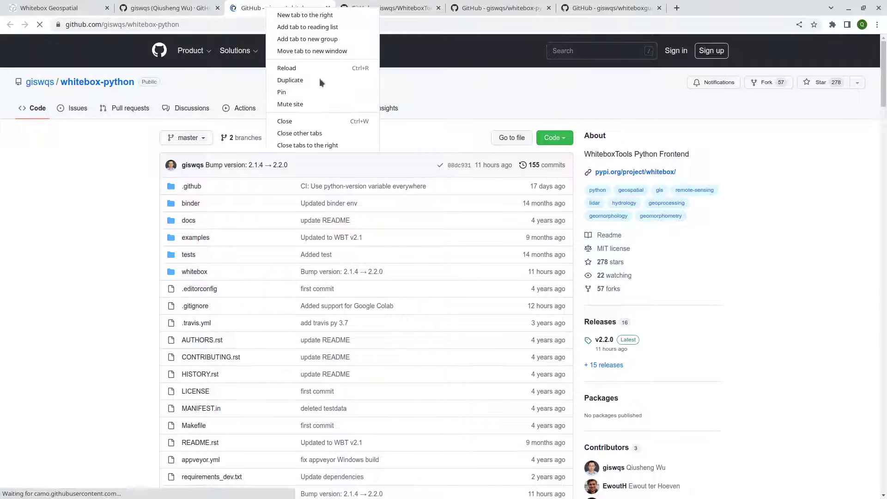
click(327, 143)
Return to the GitHub profile and open the WhiteboxTools-ArcGIS toolbox repository in a new tab.
click(192, 10)
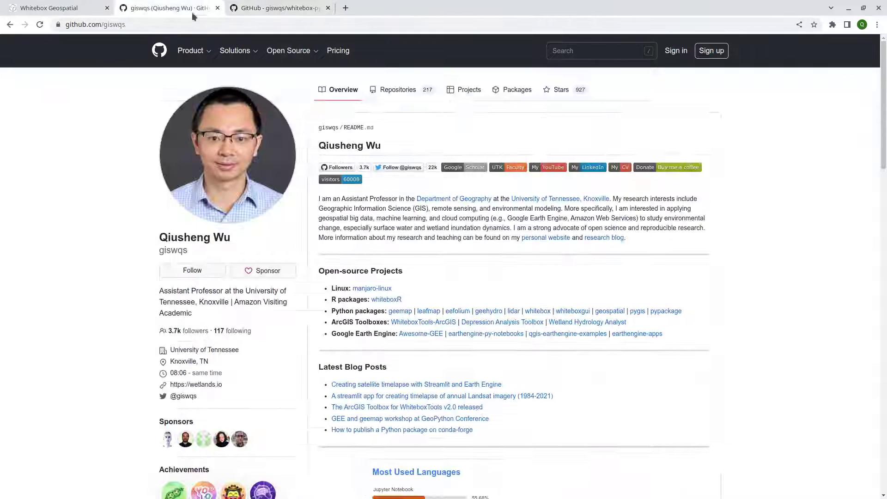
right_click(422, 324)
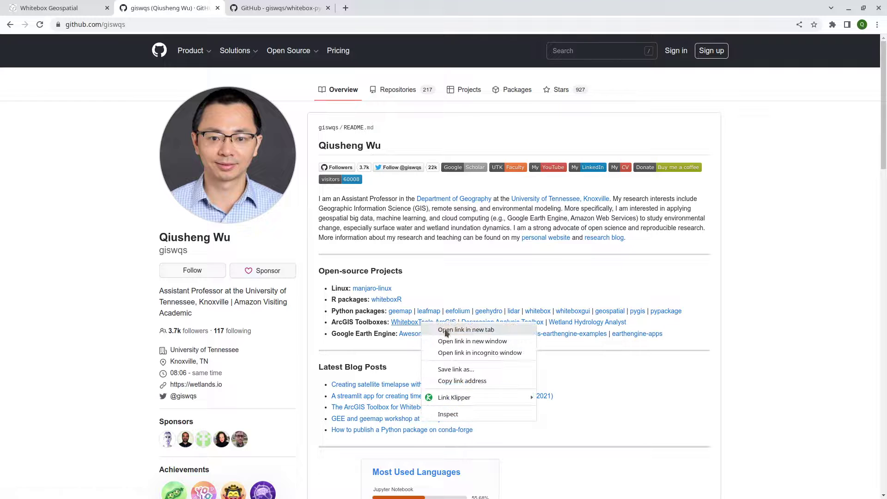
click(453, 330)
click(384, 7)
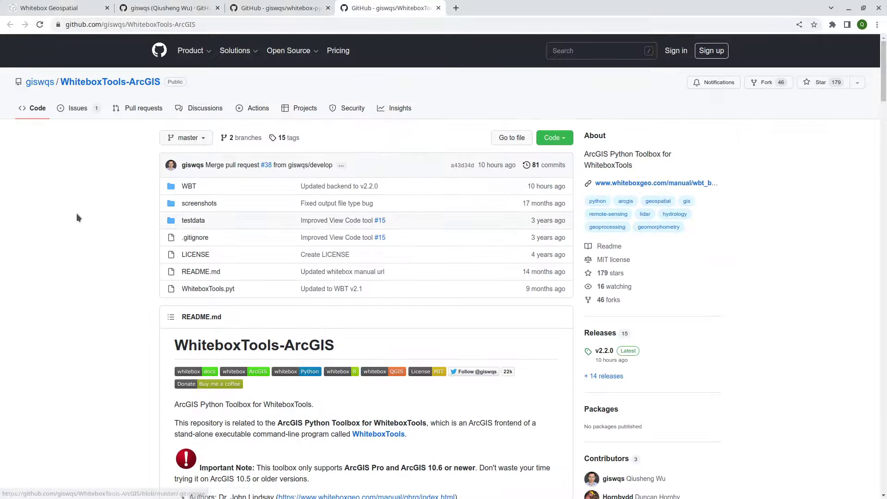
Check the clone and download options of the WhiteboxTools-ArcGIS repository and look over its README.
scroll(78, 213, down, 2)
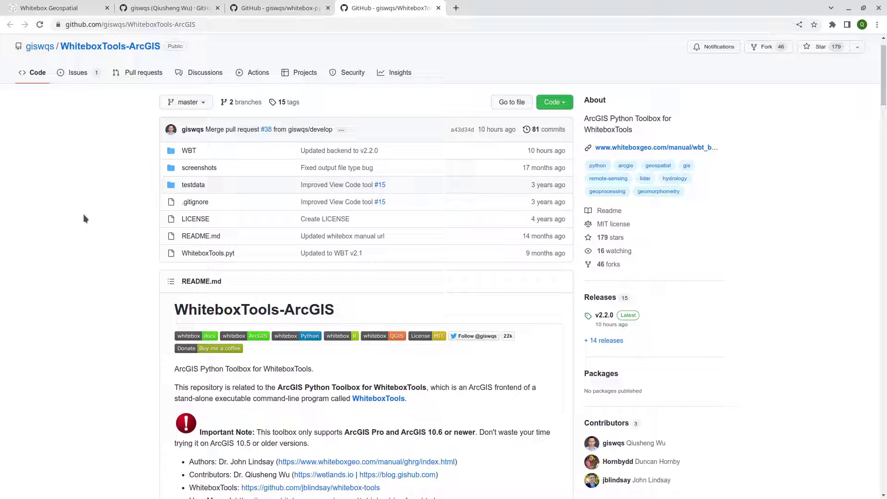
click(556, 105)
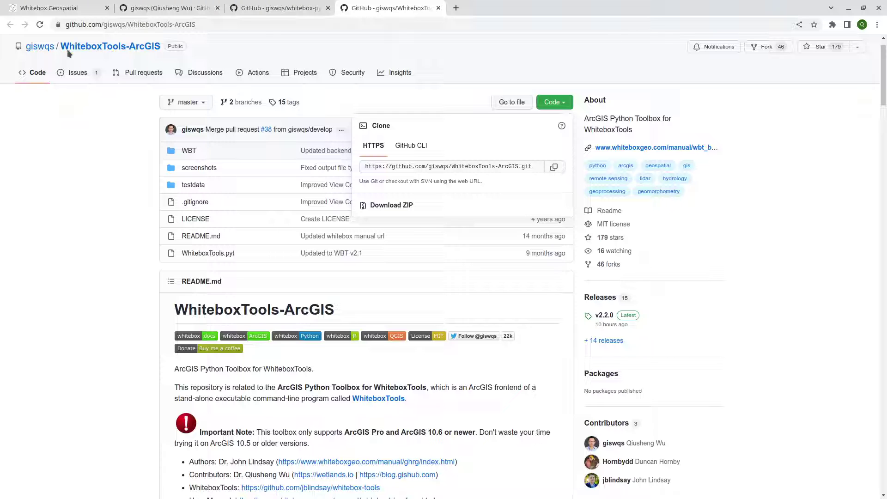
click(744, 328)
scroll(490, 333, down, 3)
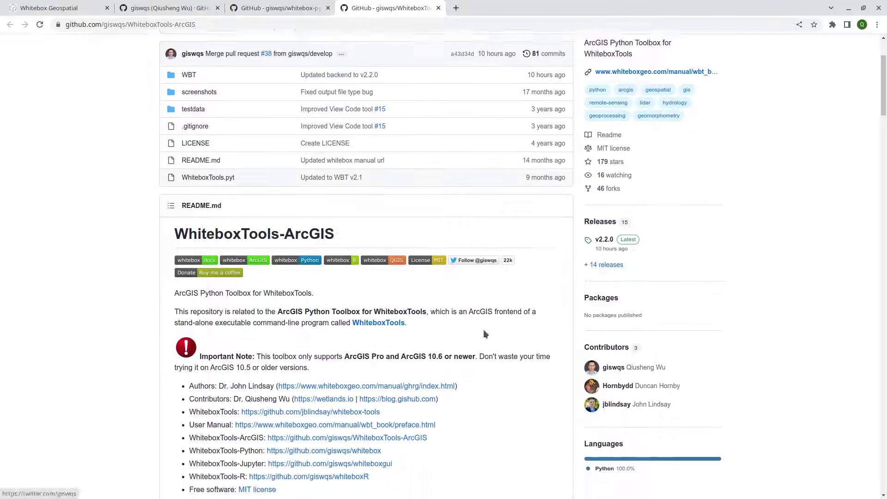
scroll(393, 282, up, 3)
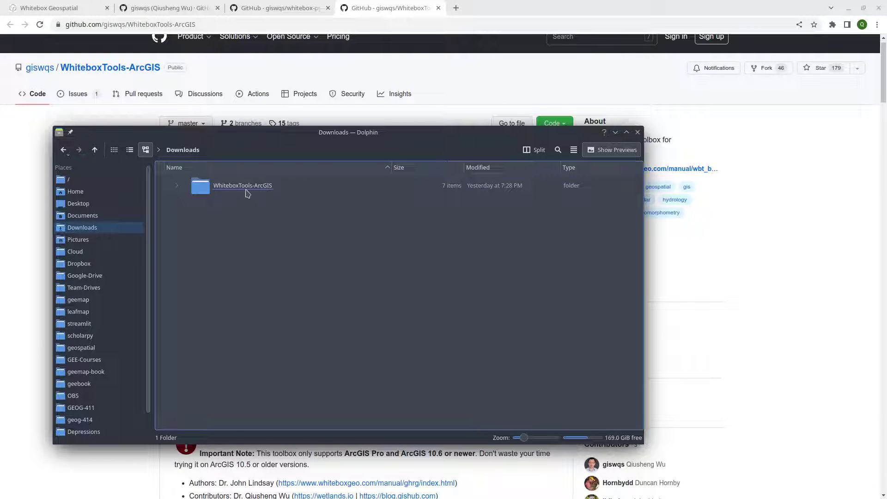
In the Dolphin file manager, open the WhiteboxTools-ArcGIS folder in Downloads and inspect WhiteboxTools.pyt and the WBT and testdata subfolders.
double_click(246, 189)
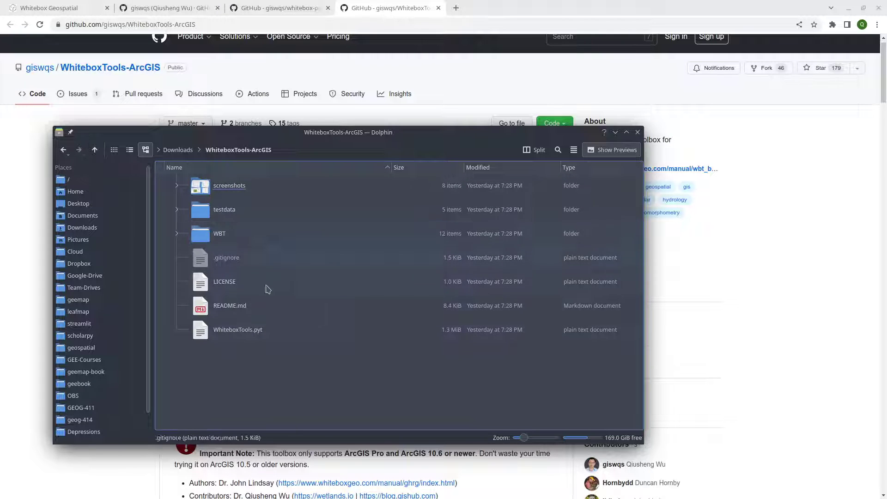
click(245, 336)
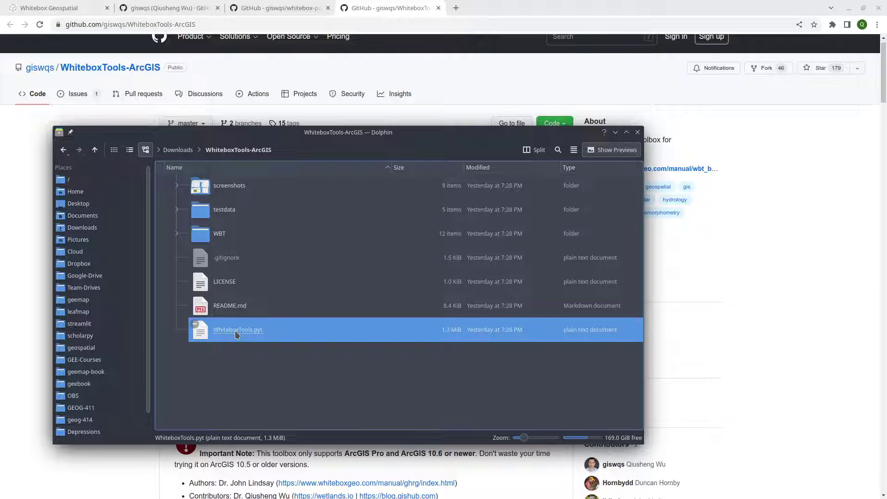
double_click(206, 234)
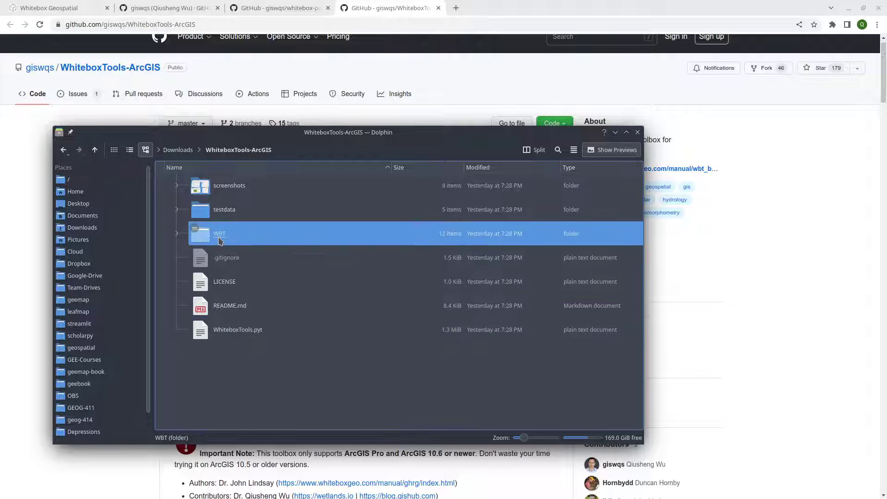
scroll(273, 283, down, 2)
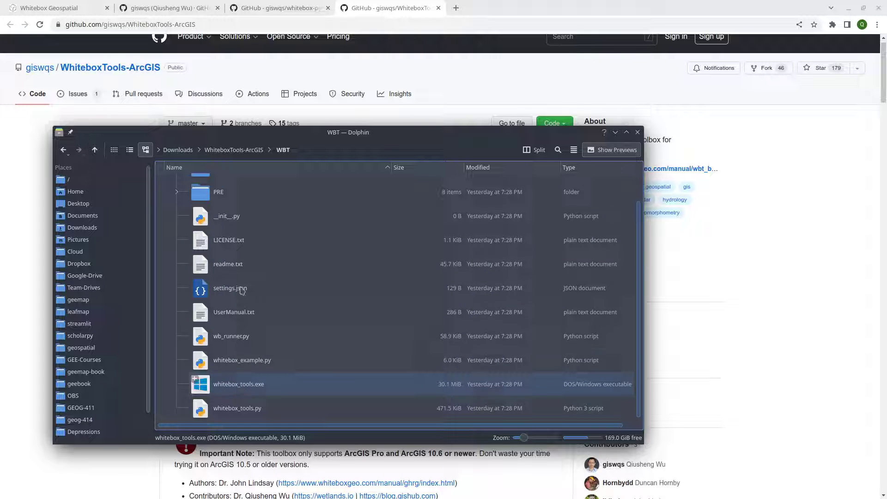
click(234, 151)
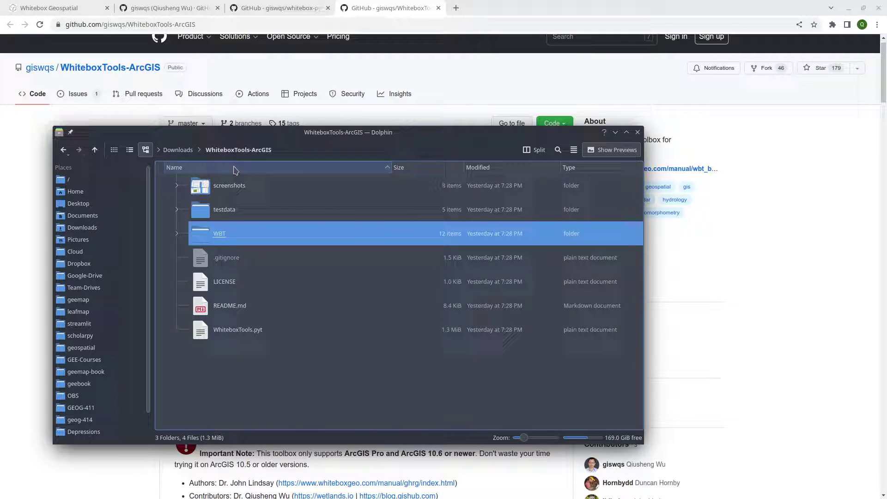
double_click(224, 204)
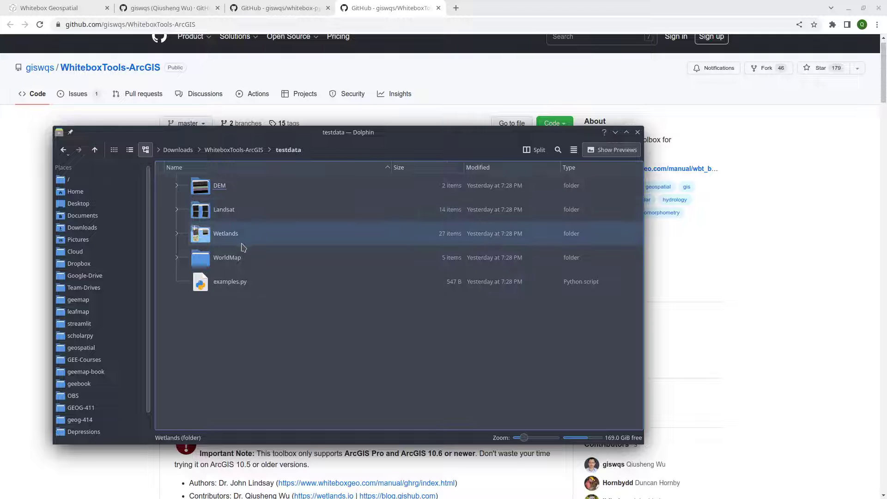
click(234, 149)
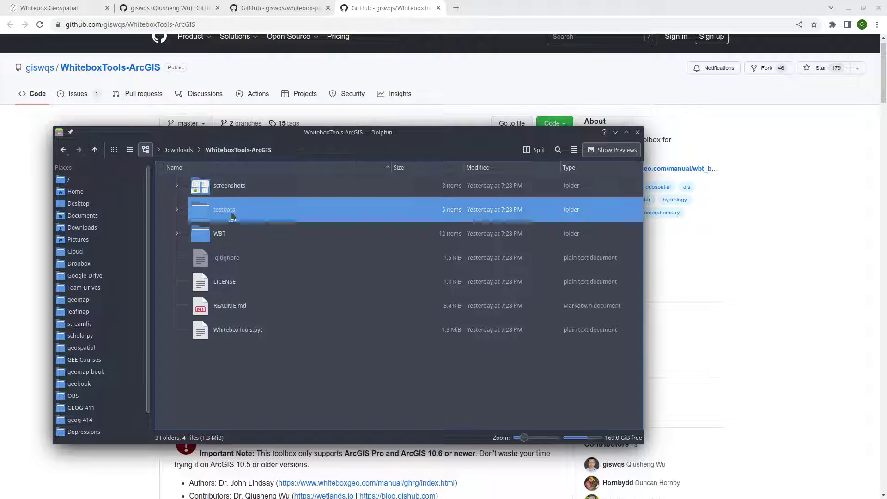
Open the screenshots folder, view all its images in sequence starting from arcgis-10.5.png, and close the image viewer.
drag(233, 215, 237, 187)
drag(315, 132, 396, 125)
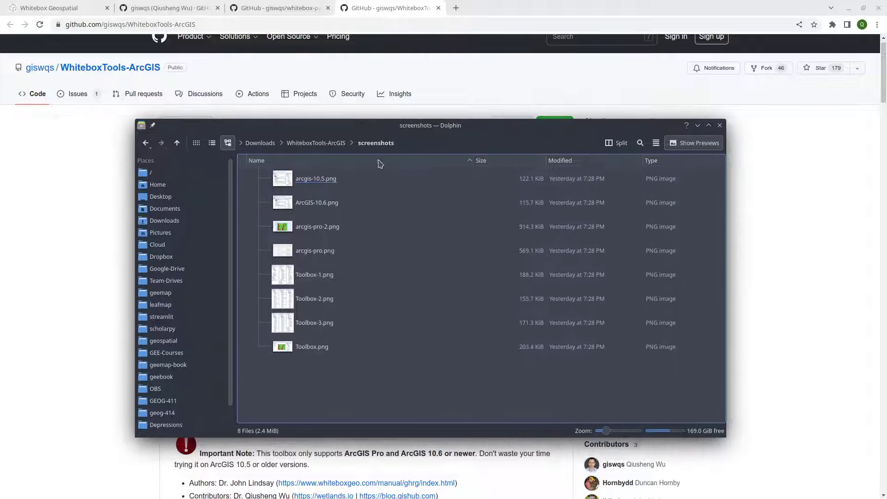
click(312, 184)
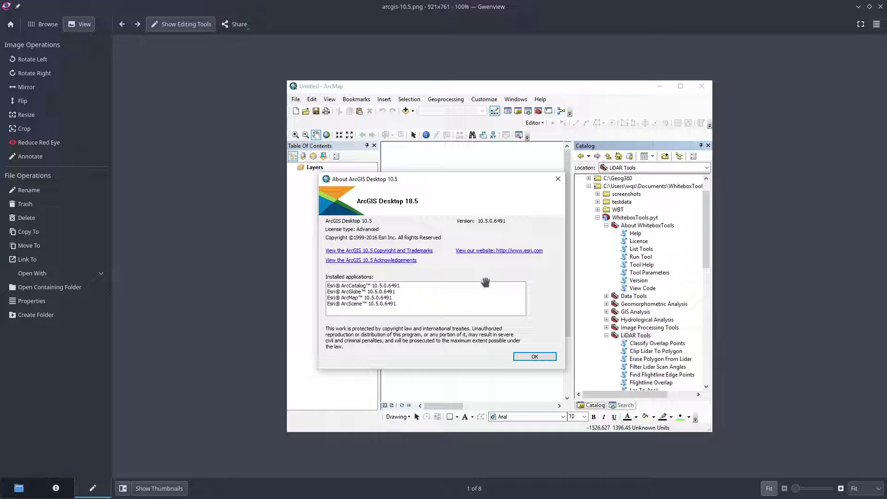
key(Right)
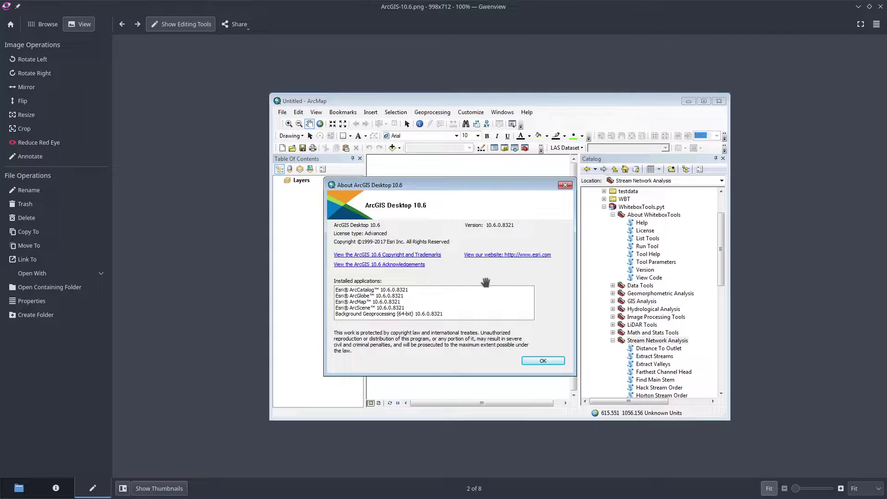
key(Right)
key(Right)
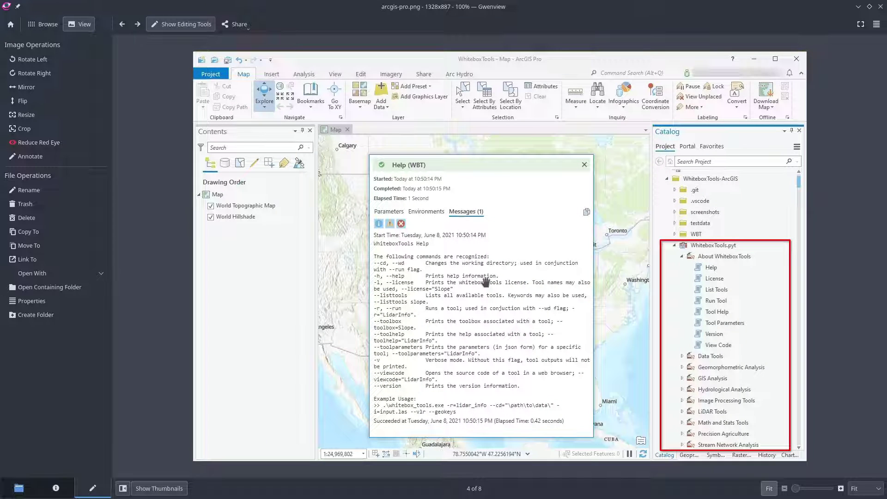
key(Right)
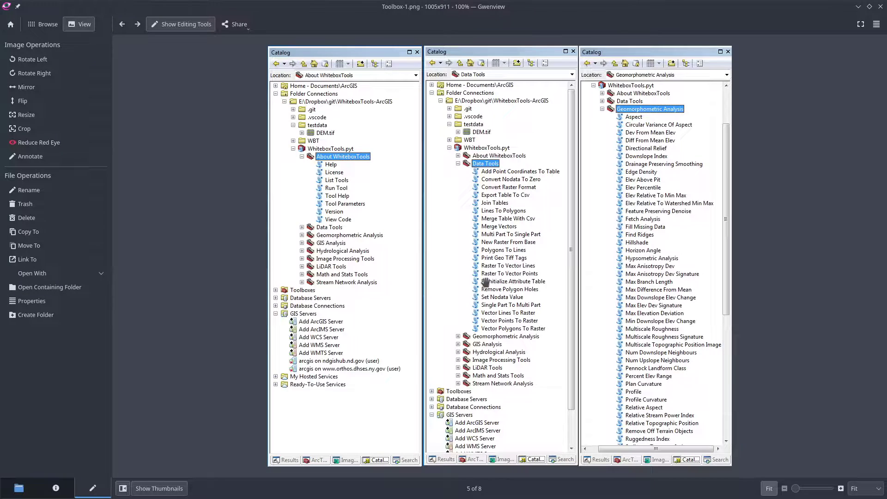
key(Right)
key(Right)
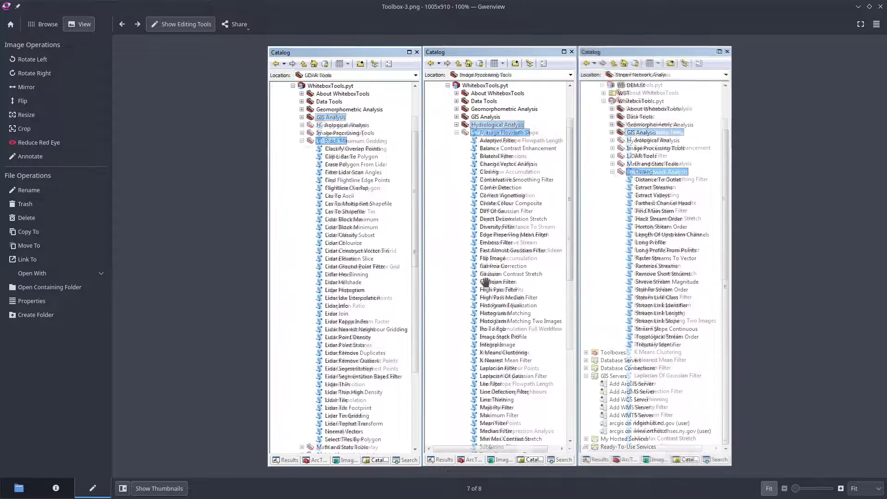
key(Right)
key(Right)
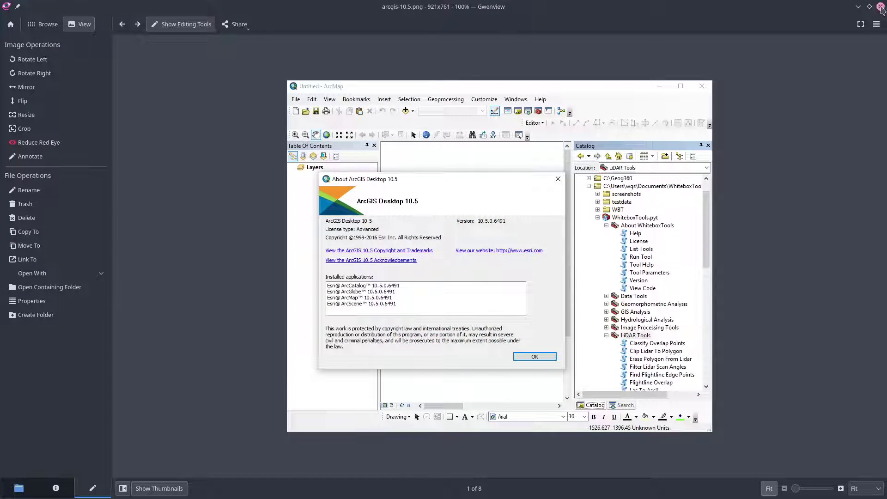
click(881, 6)
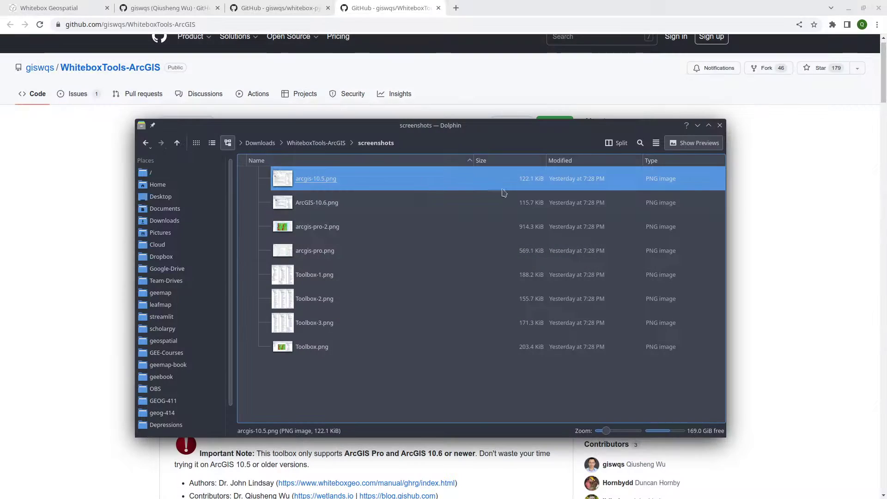
Go back to the WhiteboxTools-ArcGIS folder in the file manager, select WhiteboxTools.pyt, and minimize the window.
click(698, 126)
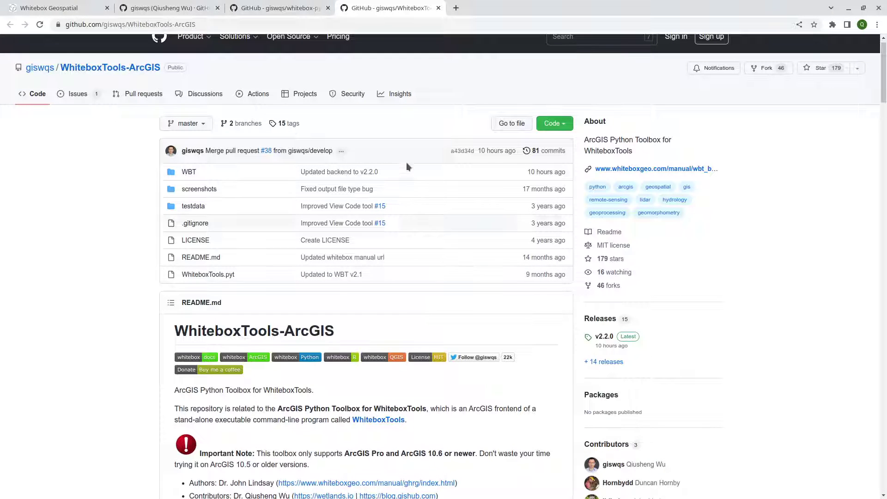
key(alt+Tab)
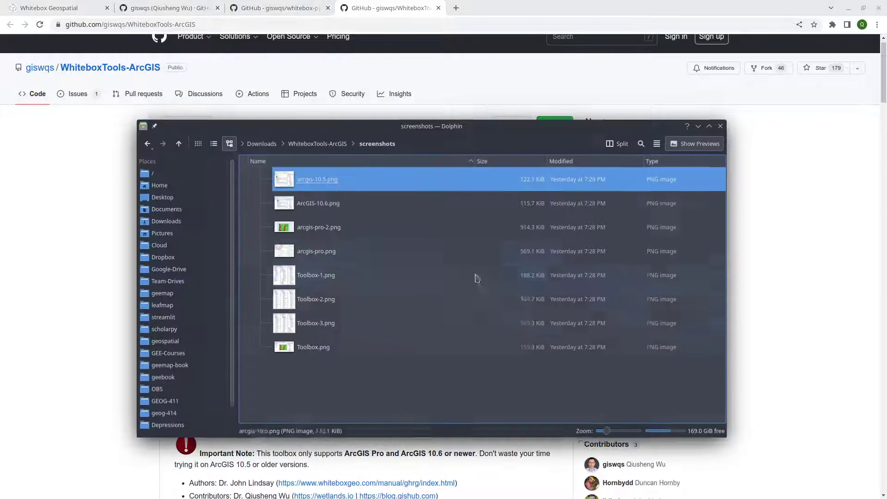
click(323, 142)
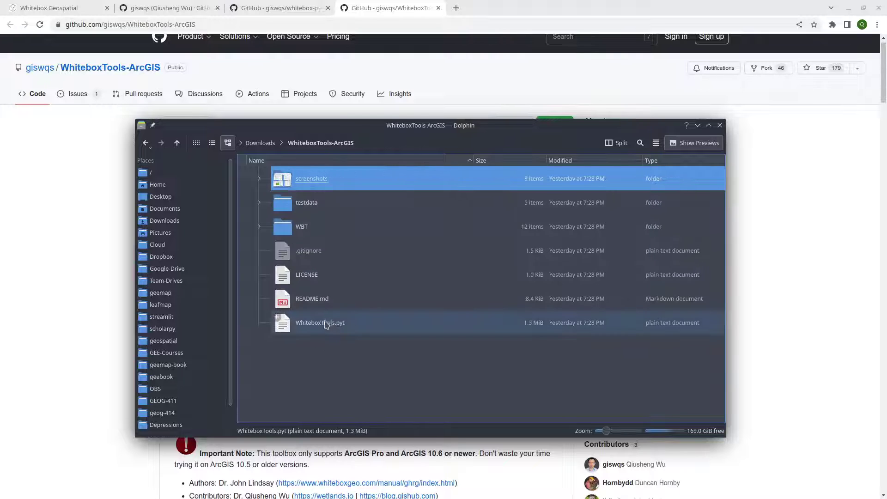
click(323, 324)
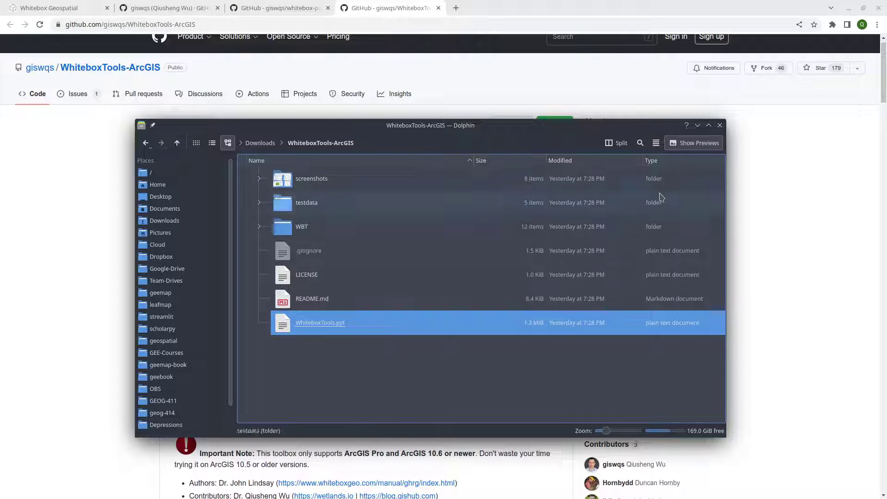
click(698, 126)
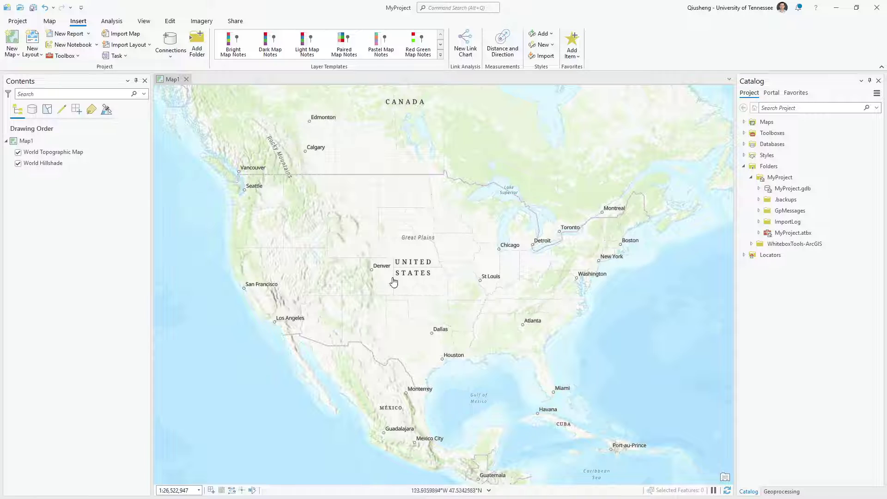
Add a folder connection to the WhiteboxTools-ArcGIS folder in the project.
click(745, 167)
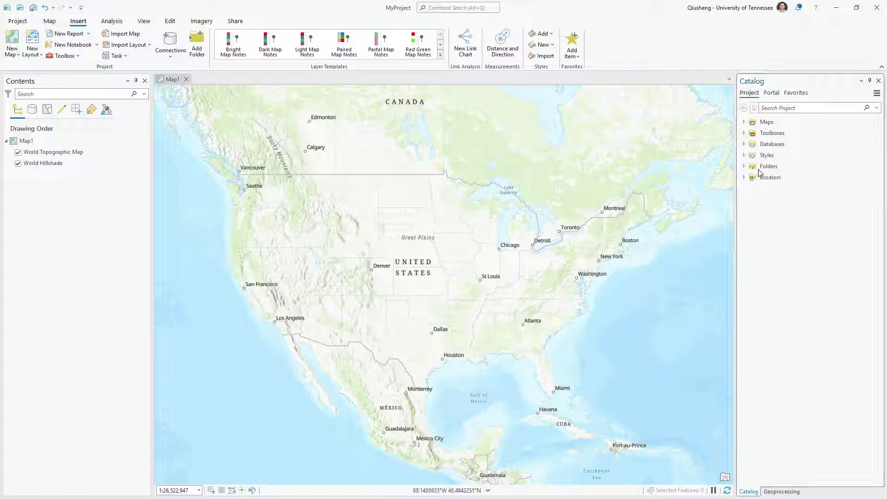
right_click(753, 167)
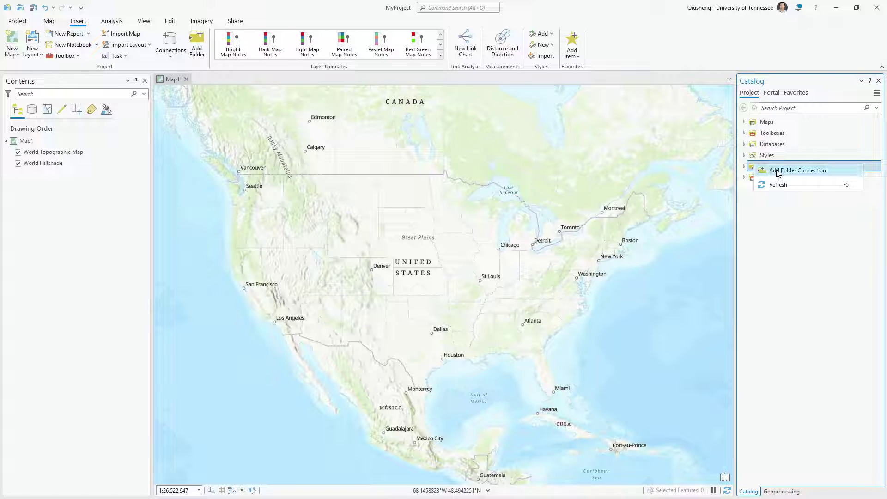
click(779, 171)
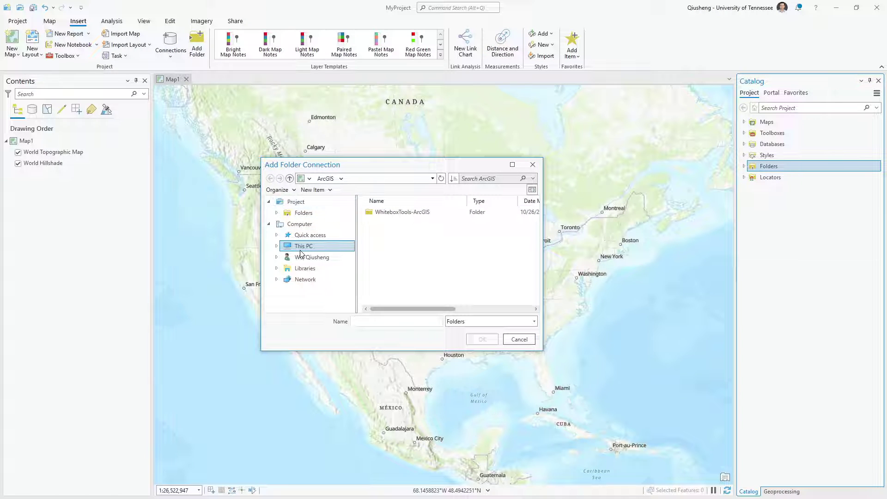
click(402, 216)
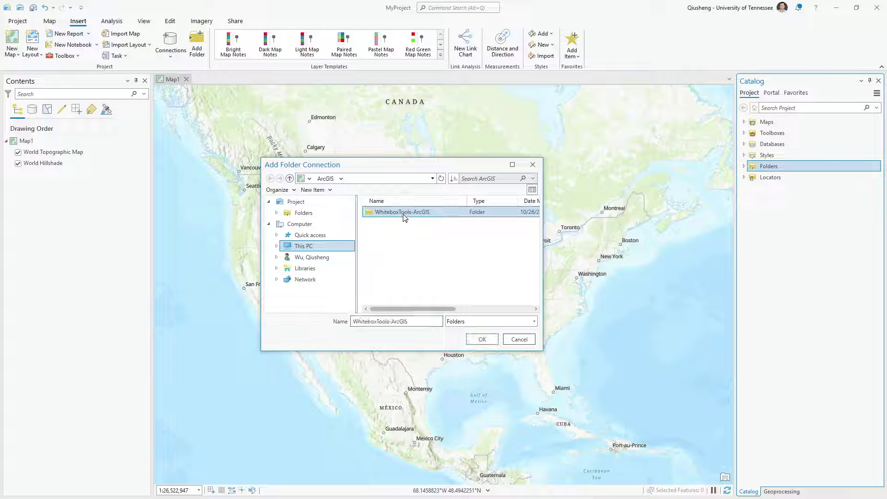
click(472, 341)
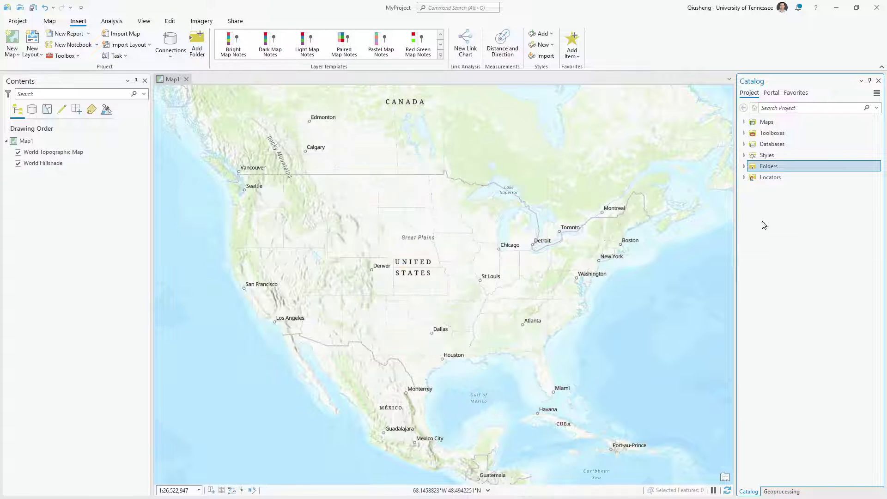
Expand the WhiteboxTools-ArcGIS folder connection and collapse Hydrological Analysis to list only the toolsets in WhiteboxTools.pyt.
click(744, 167)
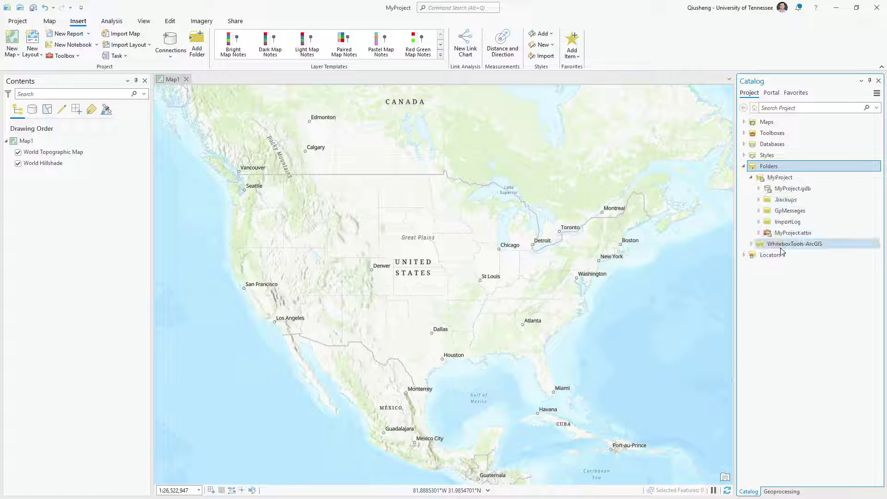
click(752, 244)
scroll(766, 273, down, 3)
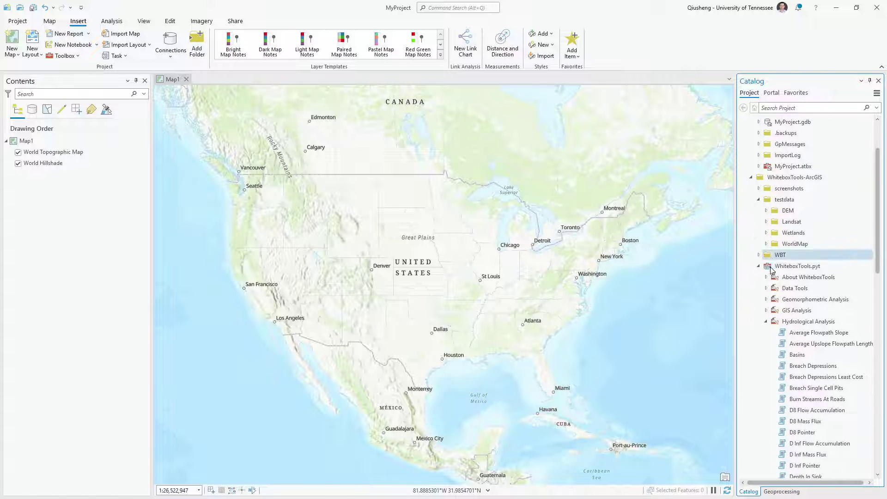
click(767, 322)
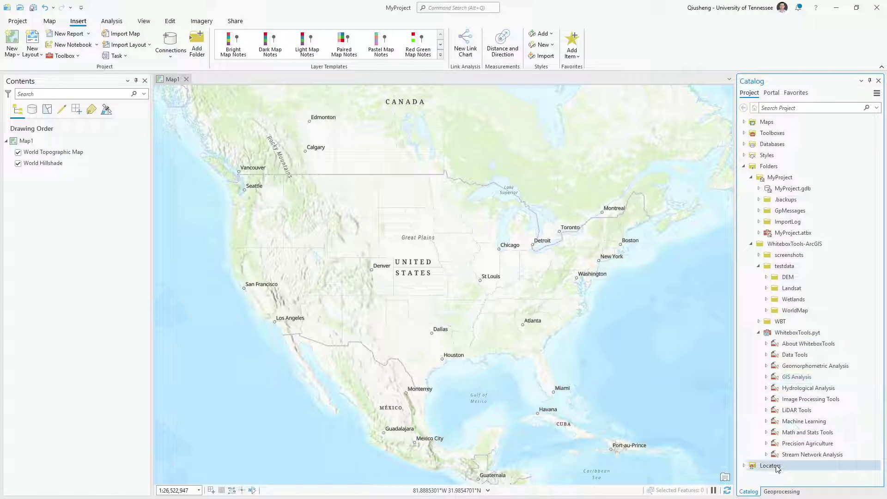
Look through the tools in the About WhiteboxTools and Data Tools toolsets, and collapse both again.
click(767, 344)
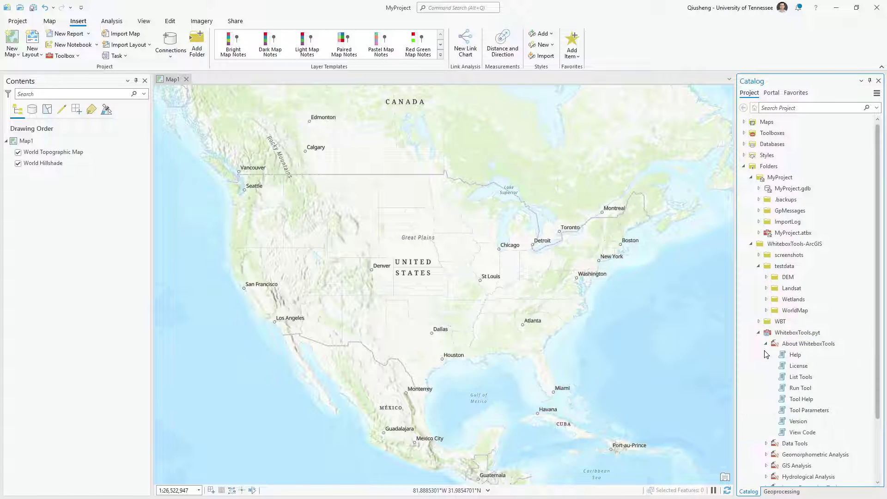
scroll(765, 355, down, 2)
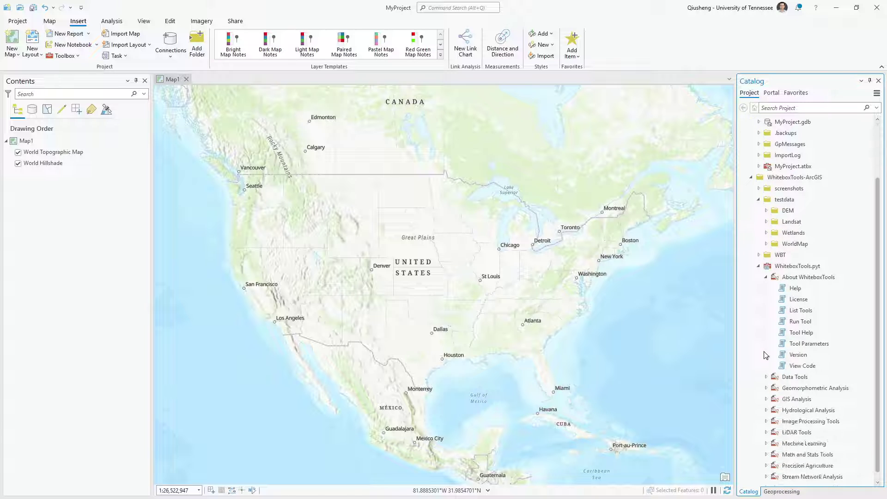
click(766, 377)
scroll(765, 369, down, 3)
scroll(766, 369, down, 3)
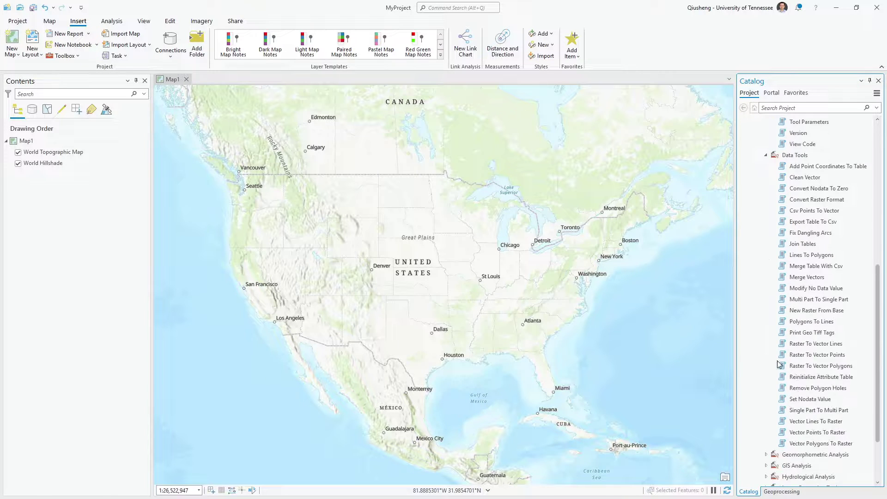
click(765, 155)
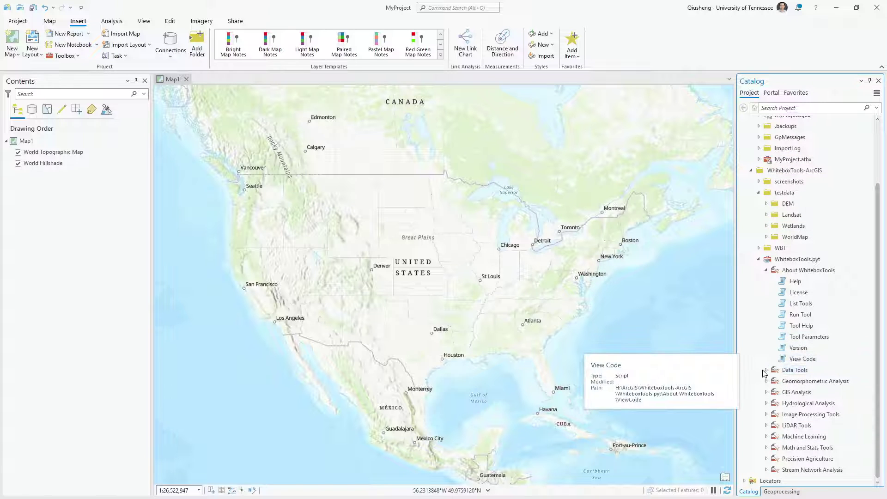
click(766, 270)
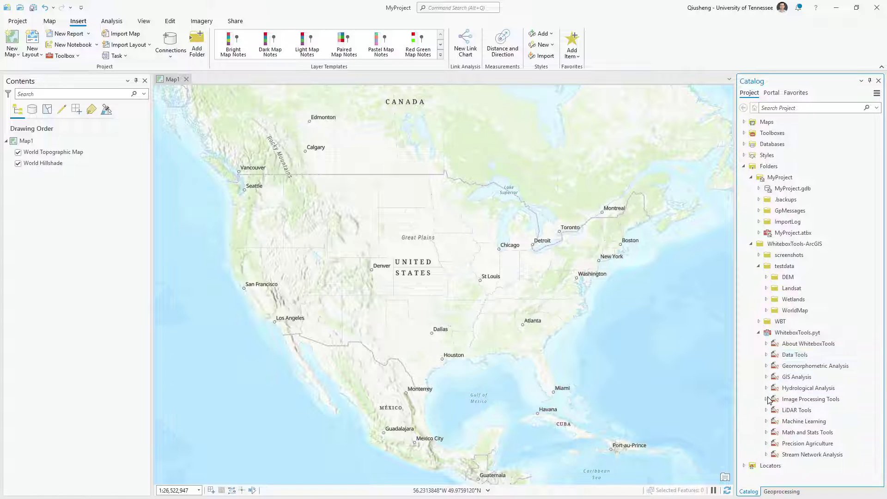
Browse the Hydrological Analysis toolset and open the Fill Depressions tool.
click(766, 388)
scroll(769, 386, down, 7)
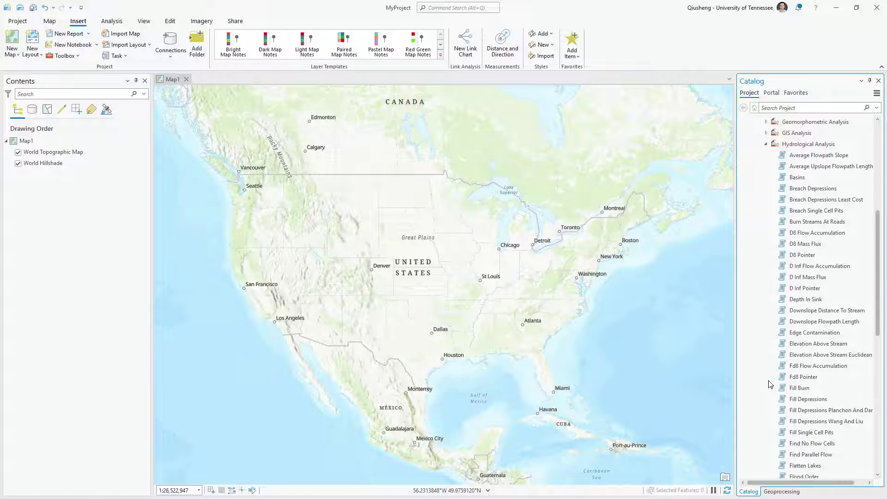
scroll(783, 387, down, 2)
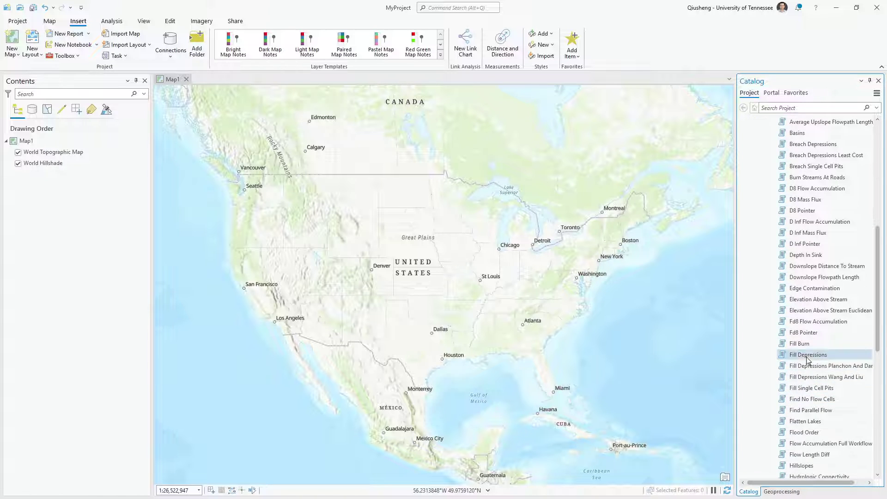
click(807, 358)
double_click(808, 359)
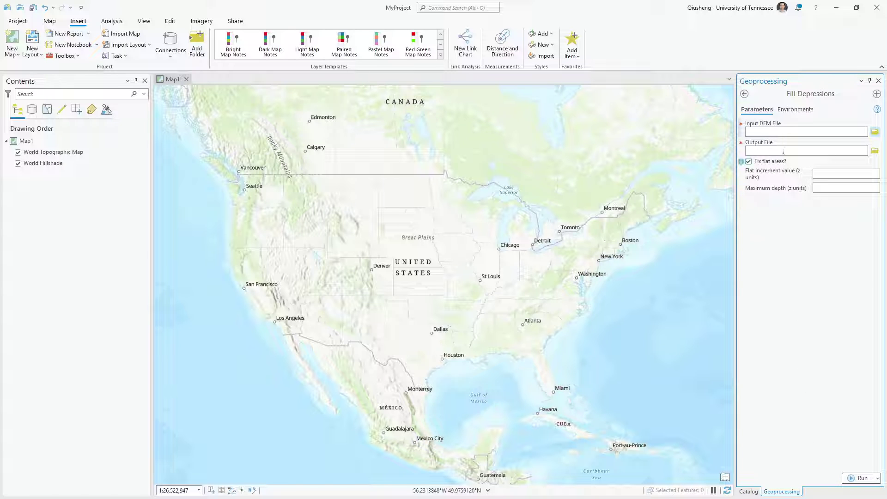
View the Fill Depressions help page, close it, check the tool's environment settings, and leave the tool.
mouse_move(873, 116)
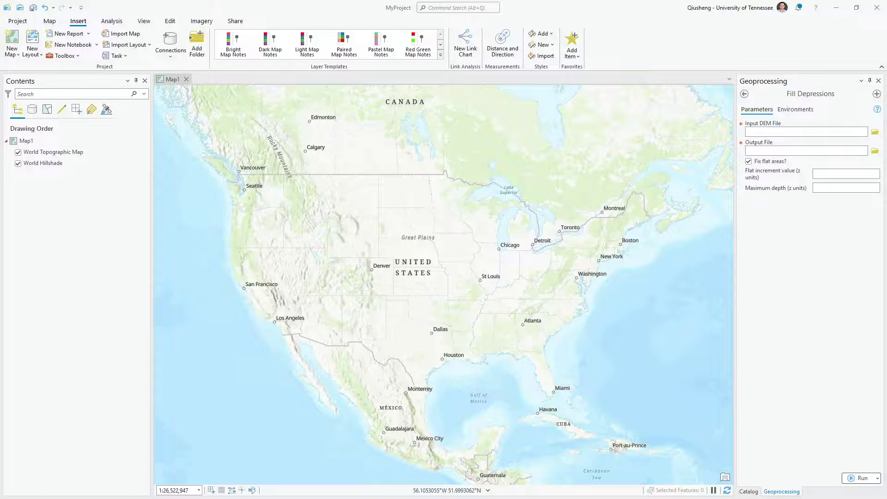
click(877, 109)
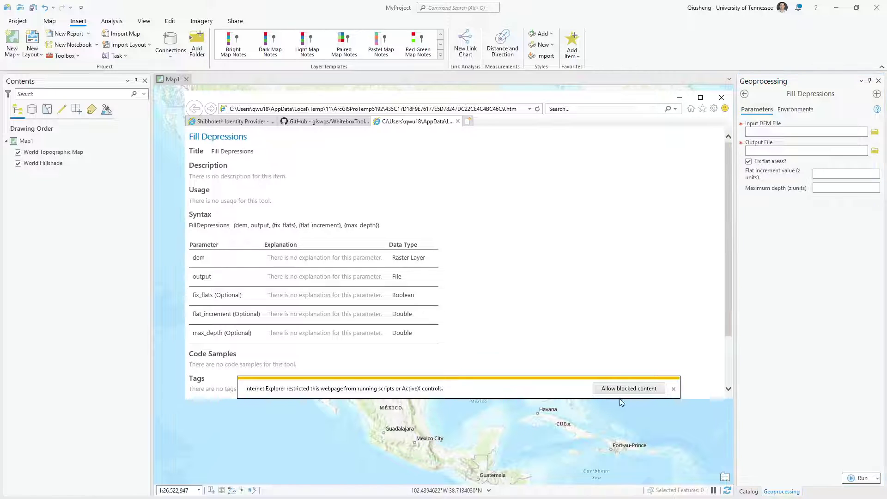
click(673, 390)
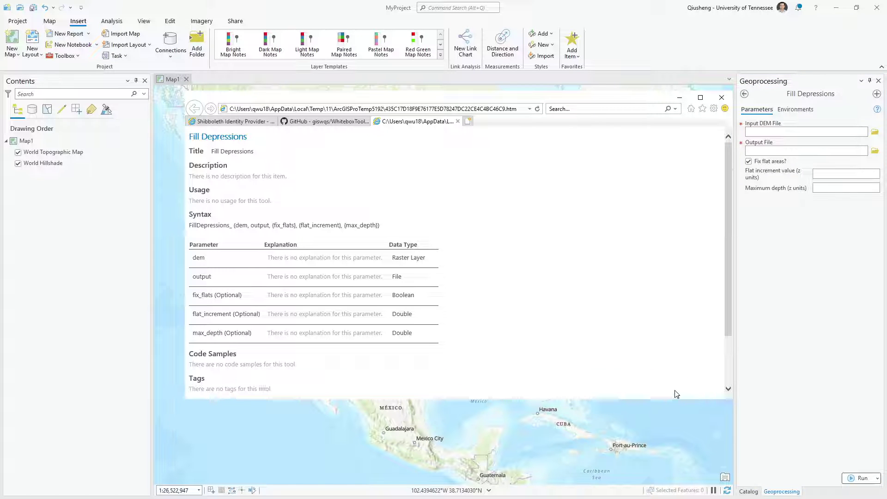
click(722, 97)
click(795, 111)
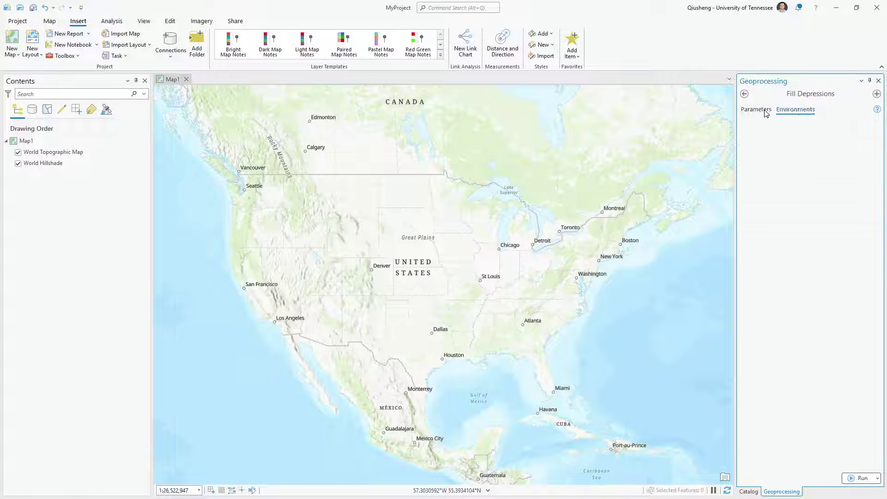
click(744, 94)
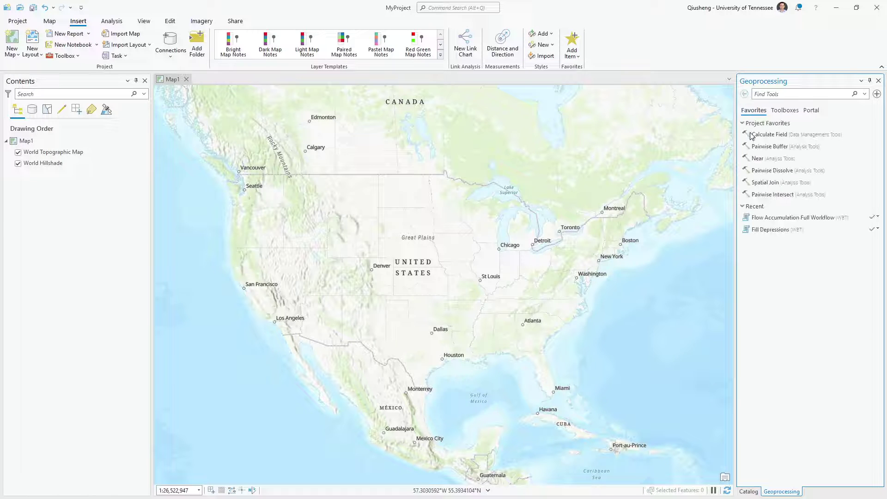
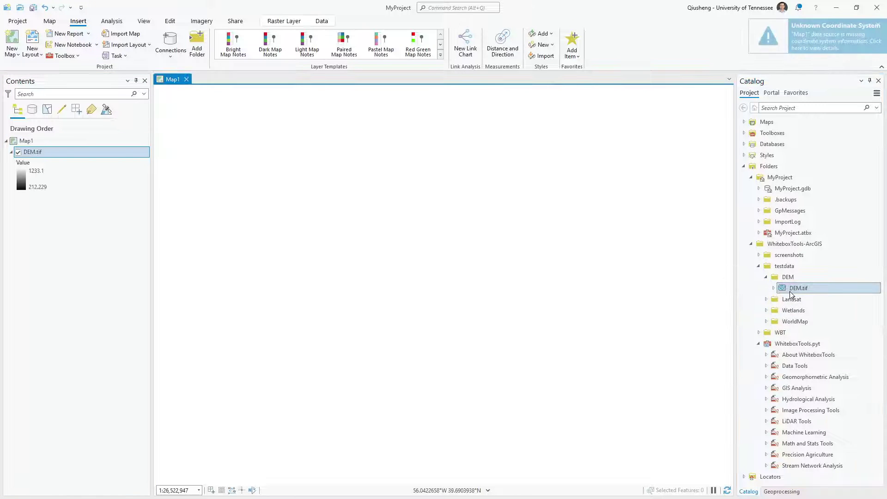
Zoom the map to the DEM.tif layer and dismiss the coordinate system notification.
right_click(33, 151)
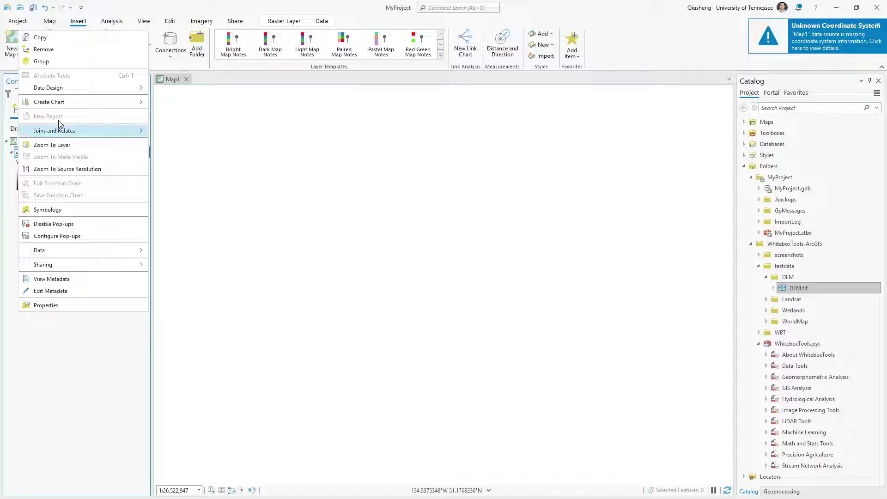
click(60, 145)
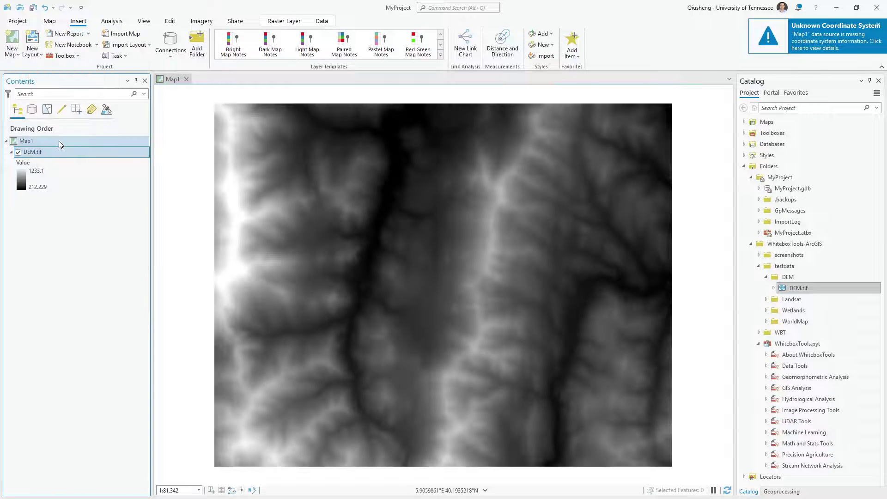
click(877, 26)
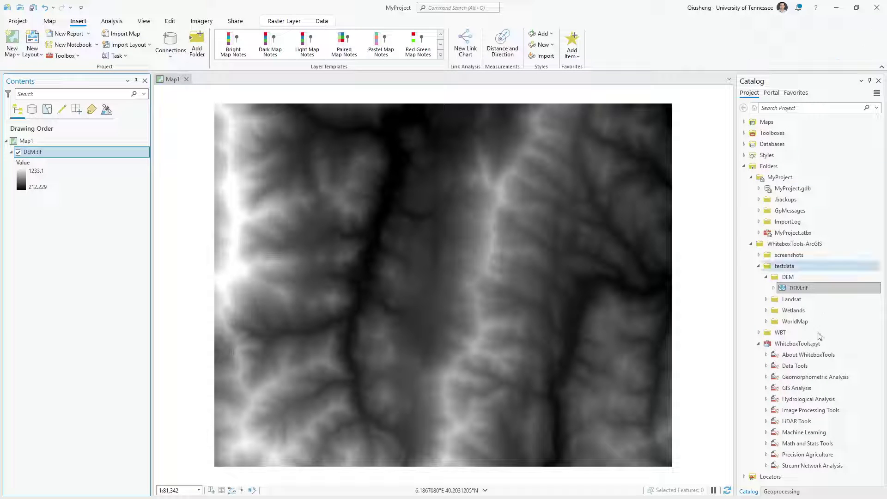
Collapse the testdata folder and open the Flow Accumulation Full Workflow tool from the Hydrological Analysis toolset.
click(758, 268)
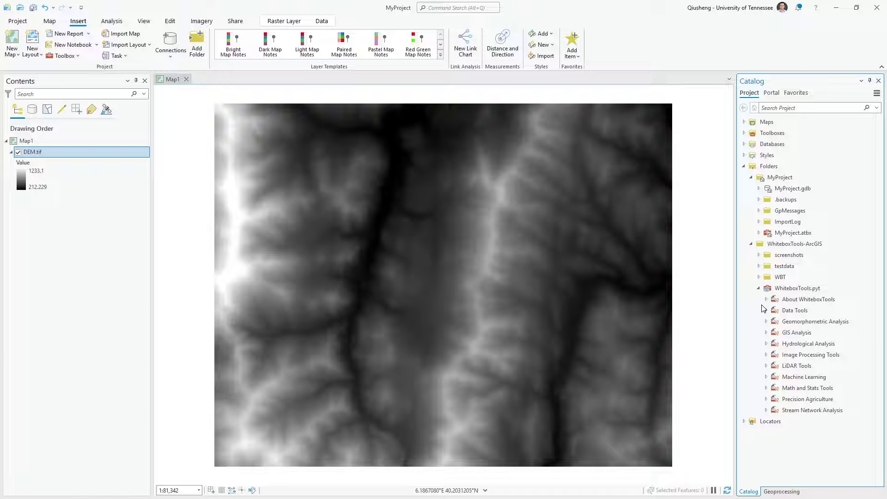
click(766, 344)
scroll(754, 337, down, 13)
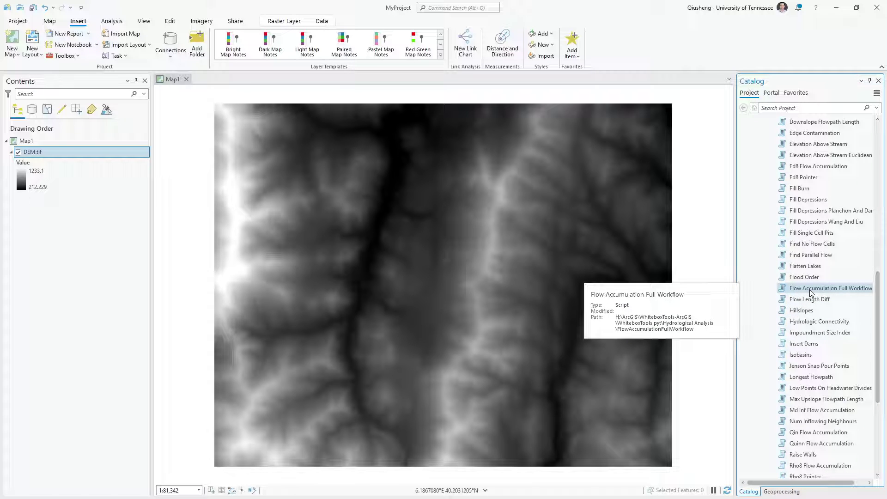
double_click(810, 289)
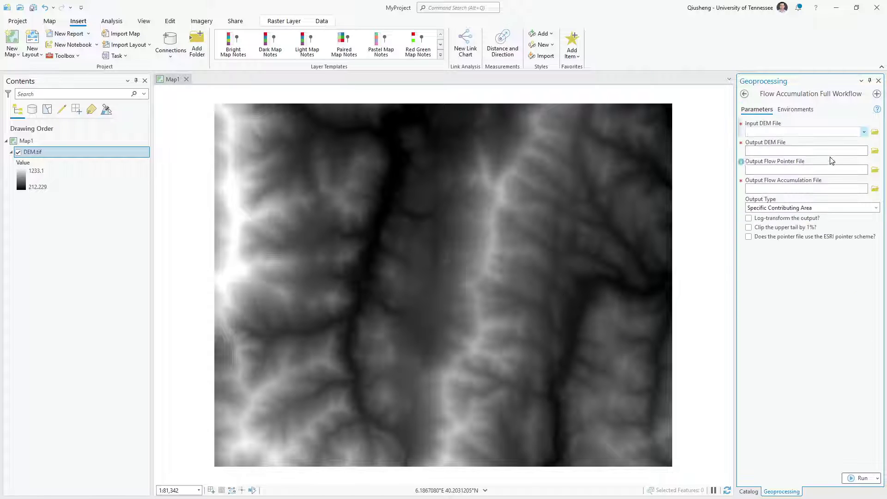
Set DEM.tif as the input DEM and save the output DEM file as filled in the MyProject folder.
click(864, 132)
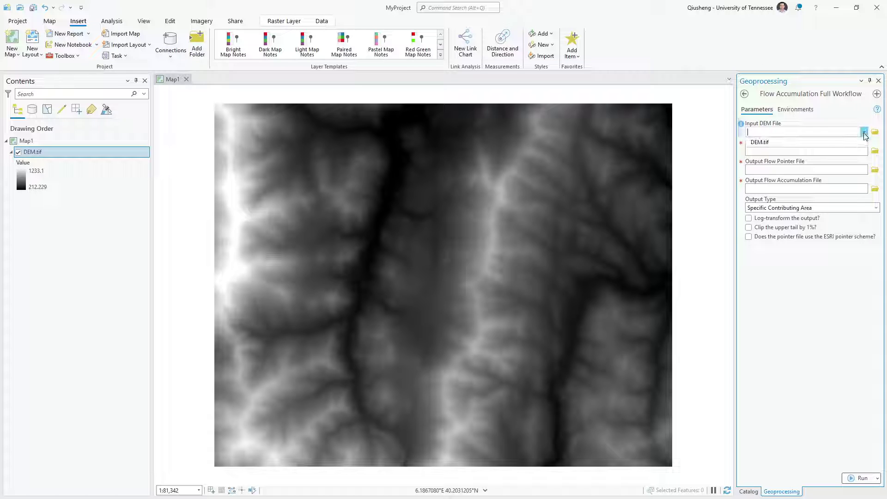
click(819, 145)
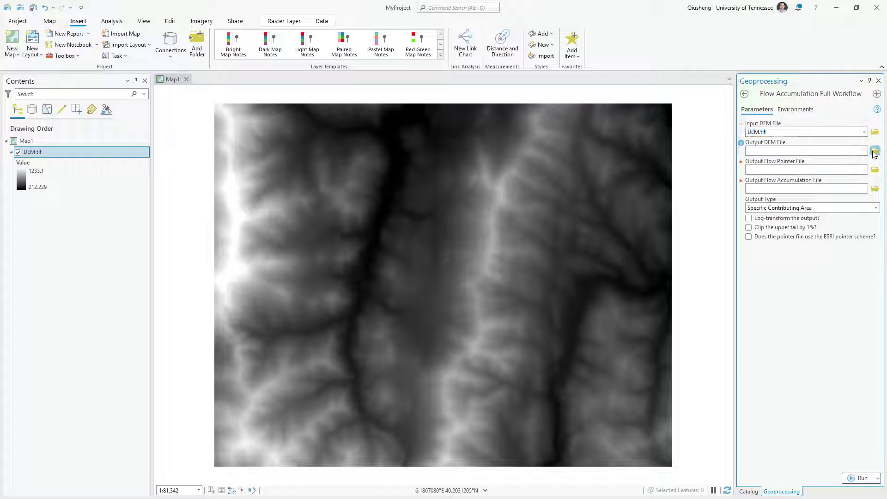
click(875, 151)
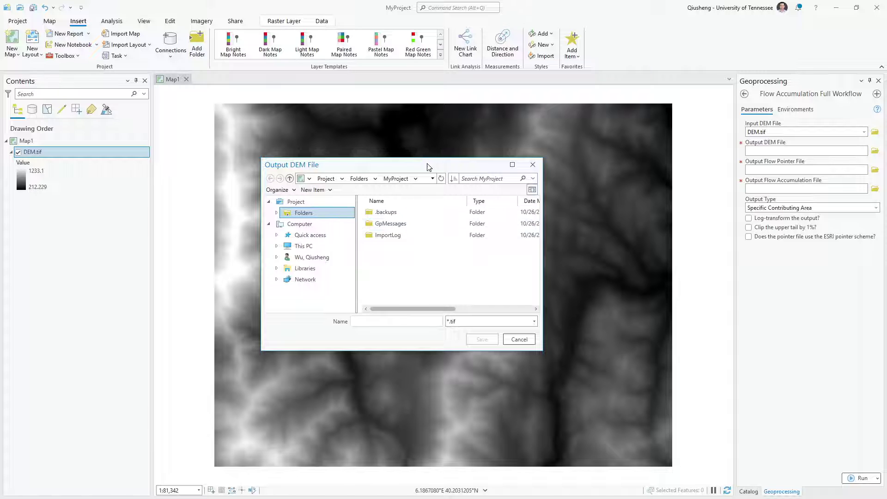
drag(428, 165, 476, 199)
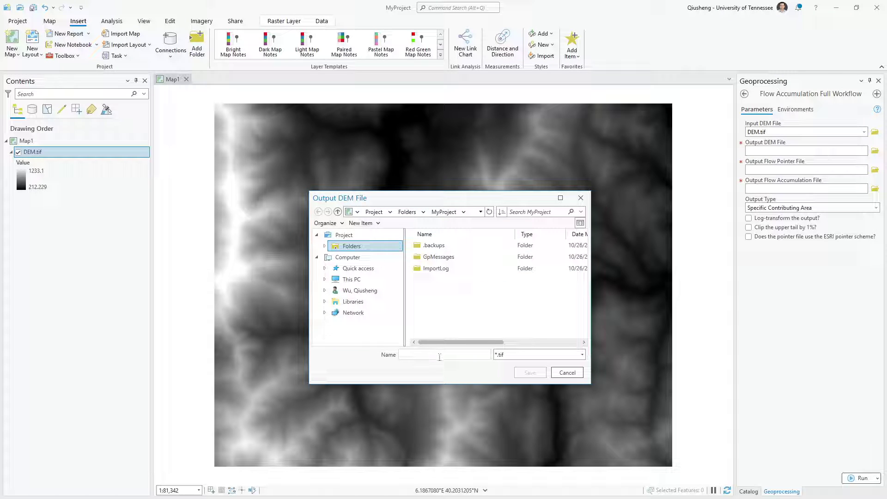
text(filled)
key(Return)
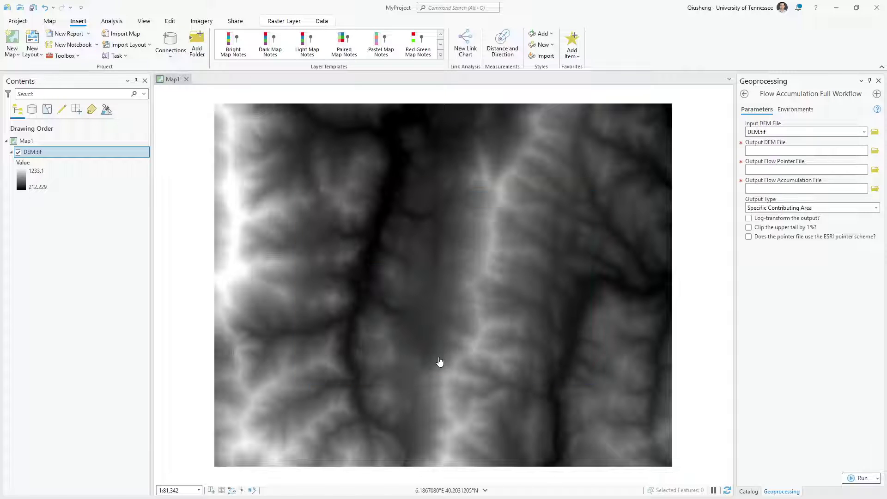
Save the output flow pointer file as flowdir in the MyProject folder.
click(875, 170)
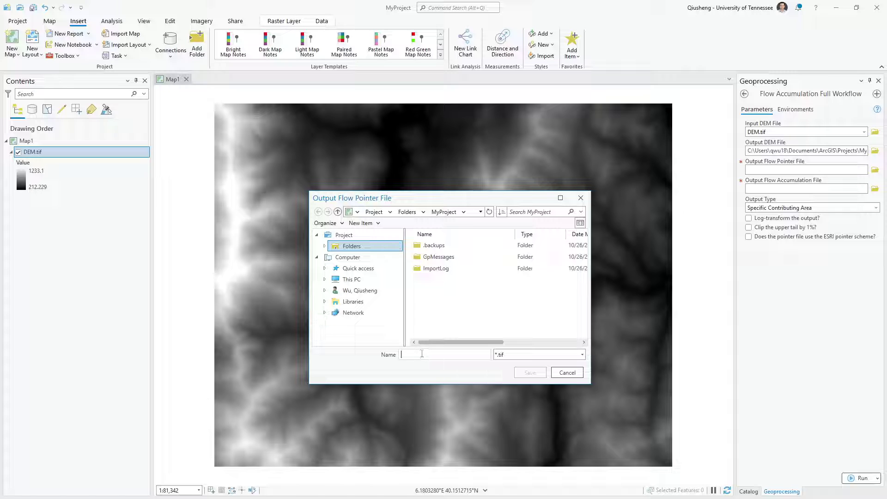
click(422, 354)
text(f)
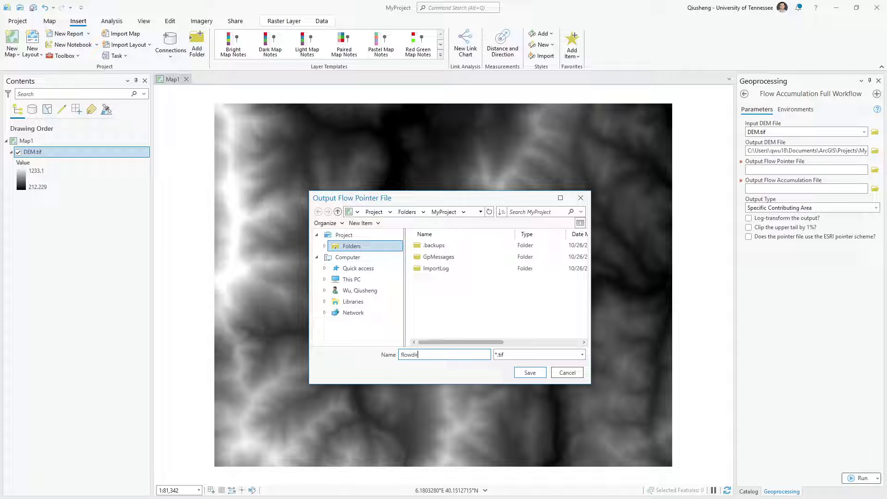
text(lowdir)
key(Return)
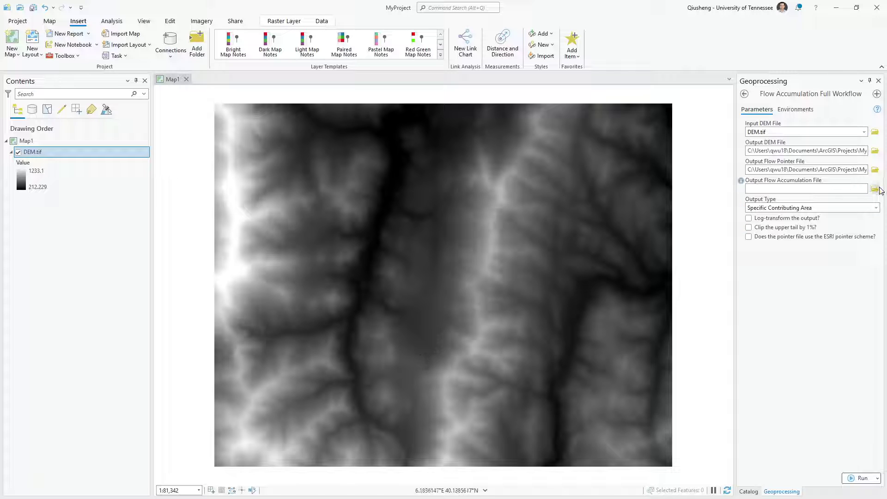
Save the output flow accumulation file as accu in the MyProject folder.
click(875, 189)
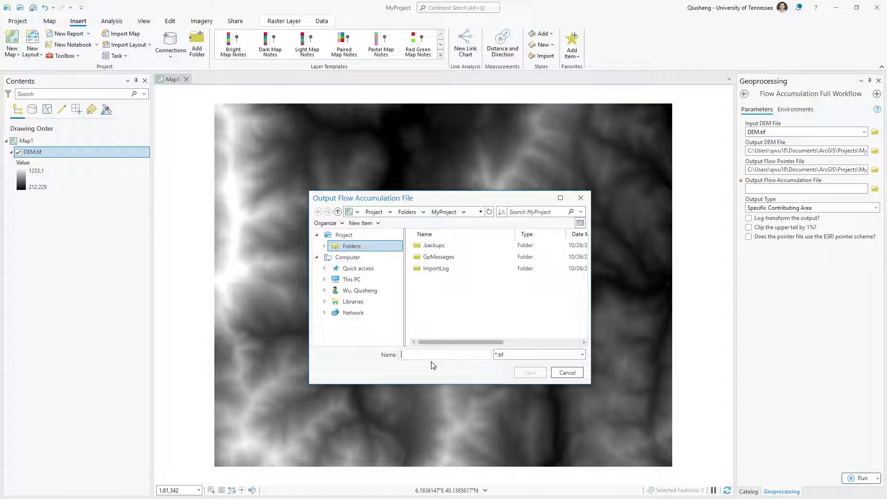
click(429, 355)
text(accu)
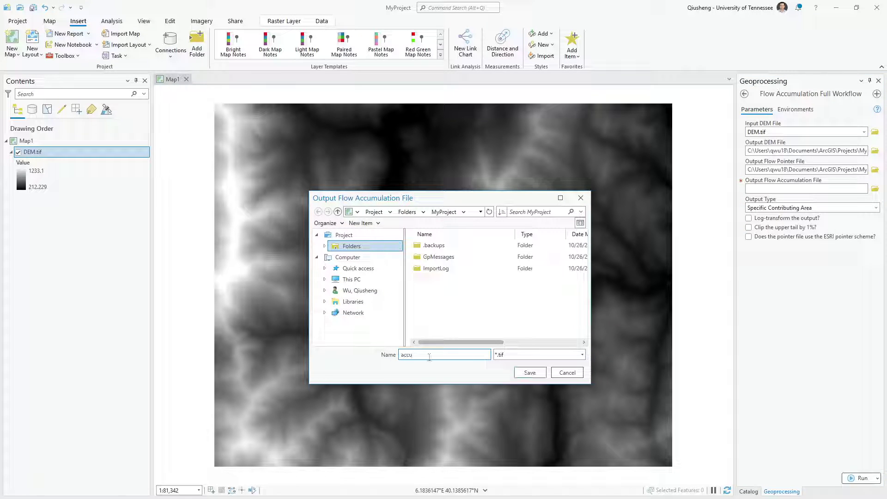
key(Return)
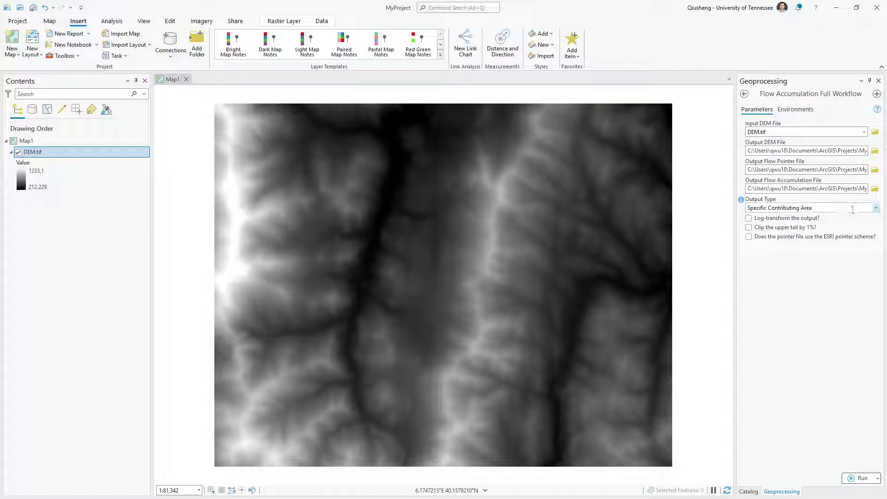
Choose Specific Contributing Area as the output type, run the Flow Accumulation Full Workflow, and view the run details.
click(876, 209)
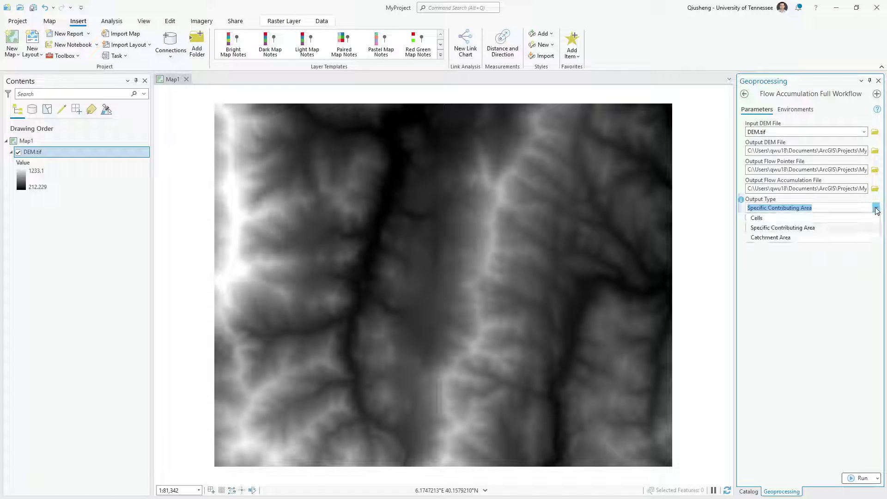
click(786, 228)
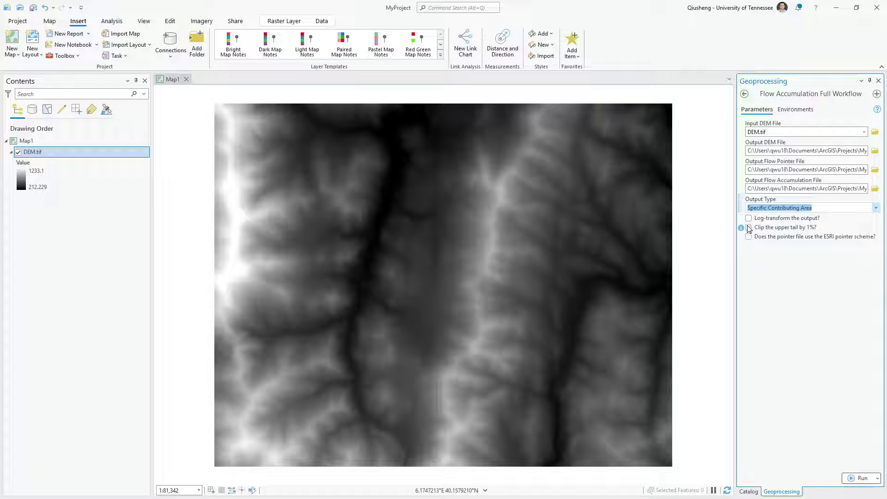
click(863, 479)
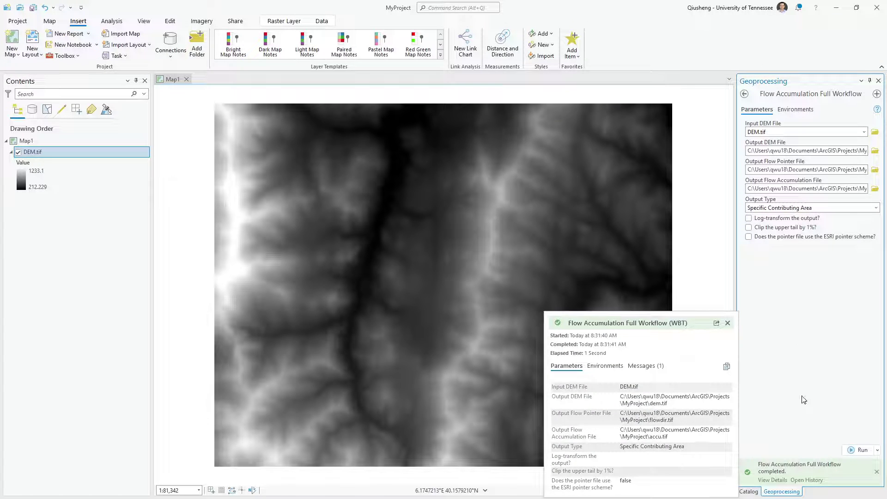
click(773, 481)
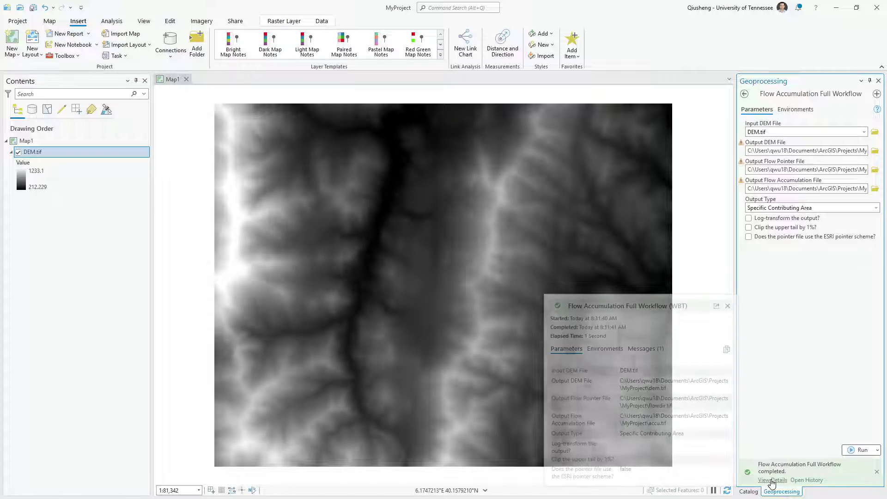
Return to the project catalog and refresh the MyProject folder to load the tool's output files.
click(748, 492)
scroll(812, 257, up, 5)
scroll(812, 256, up, 4)
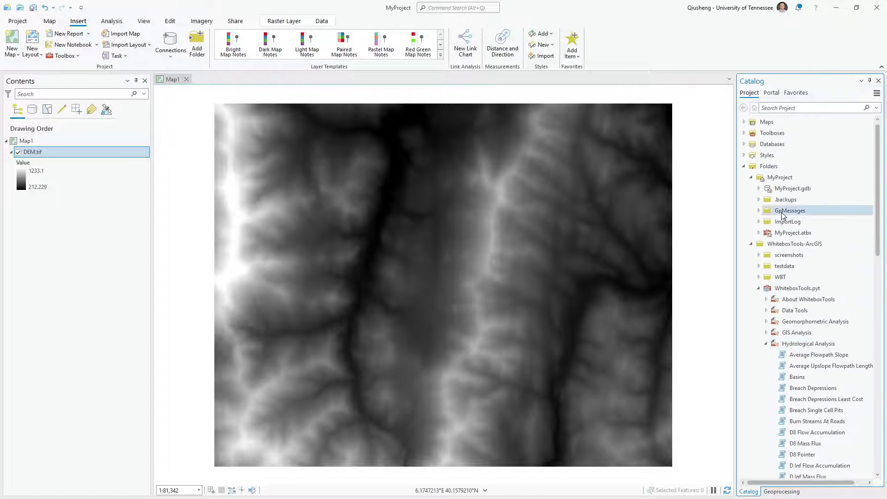
right_click(786, 181)
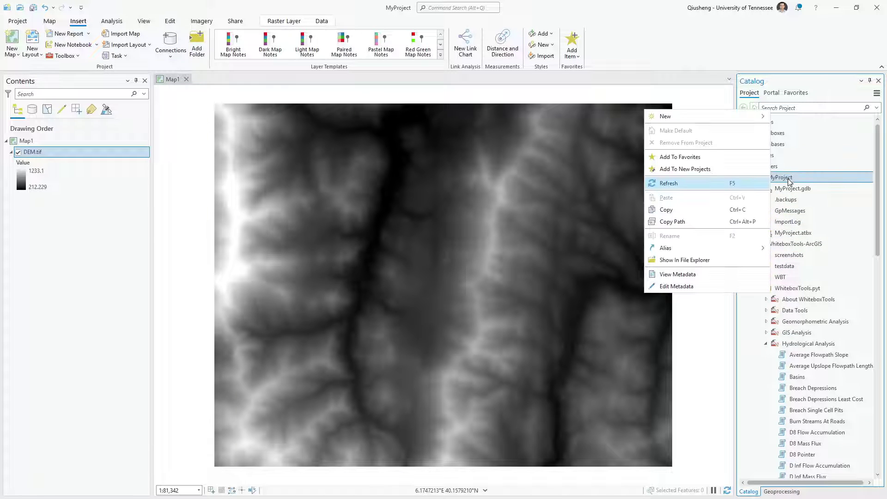
click(703, 181)
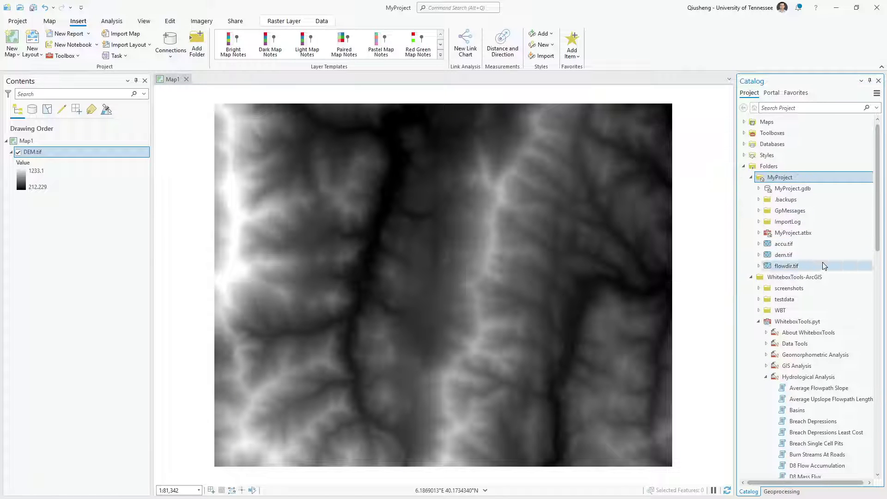
Add flowdir.tif from the MyProject folder to the map.
click(785, 256)
click(785, 267)
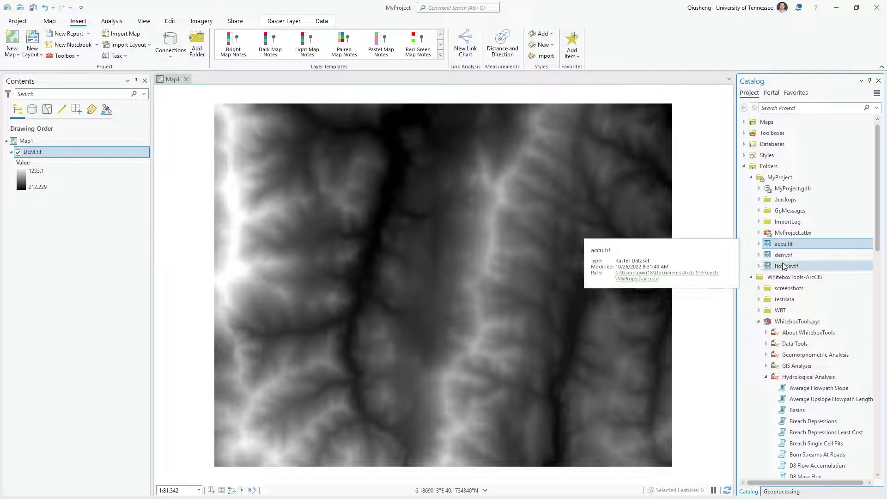
drag(787, 268, 464, 289)
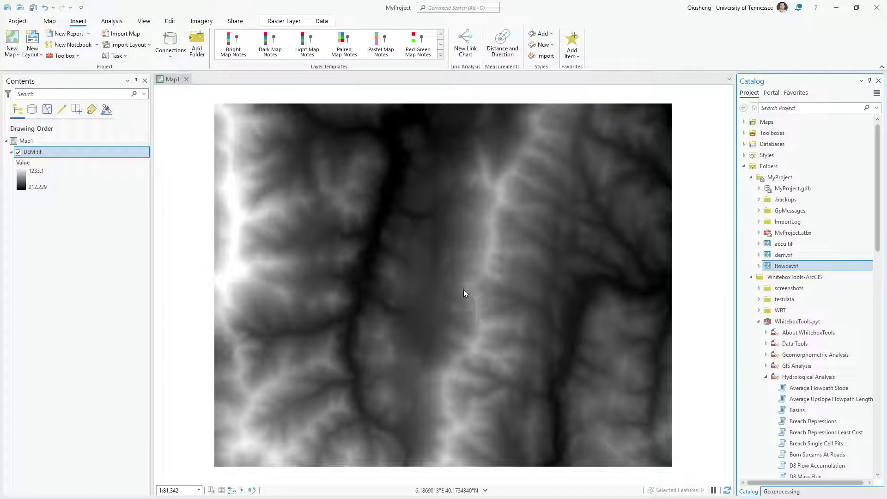
click(464, 289)
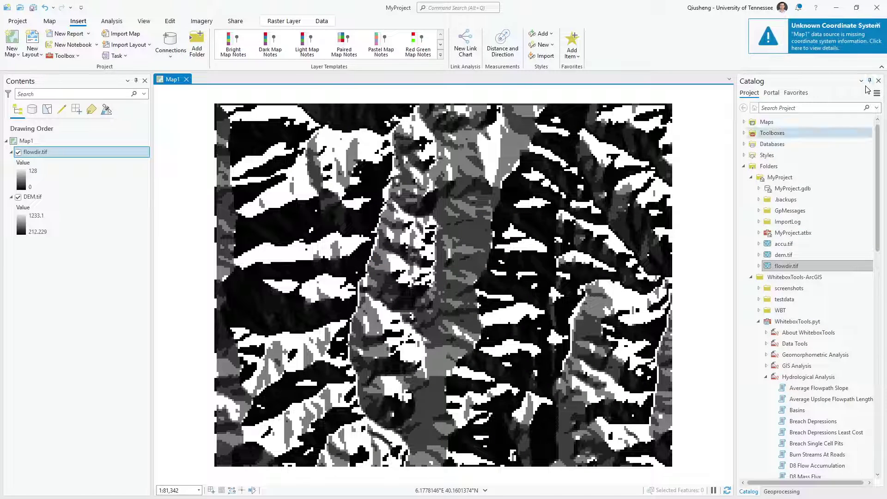
Add accu.tif to the map with calculated statistics and dismiss the coordinate system notification.
drag(784, 244, 307, 263)
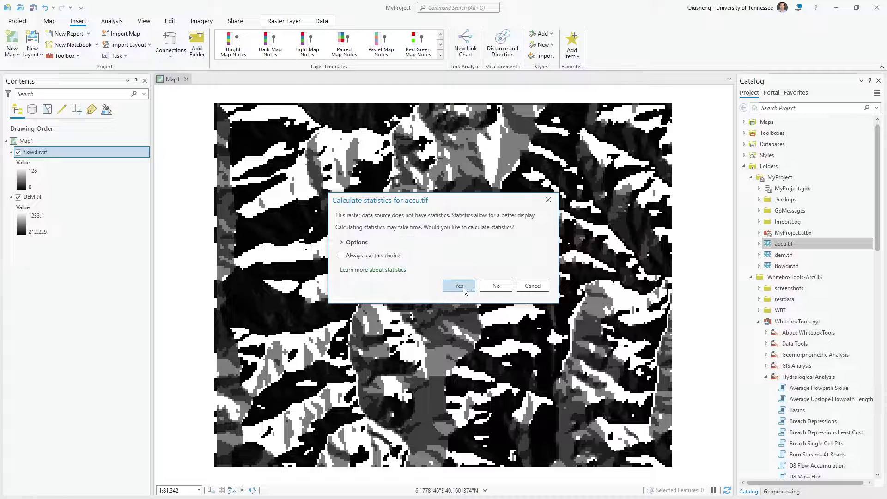
click(461, 287)
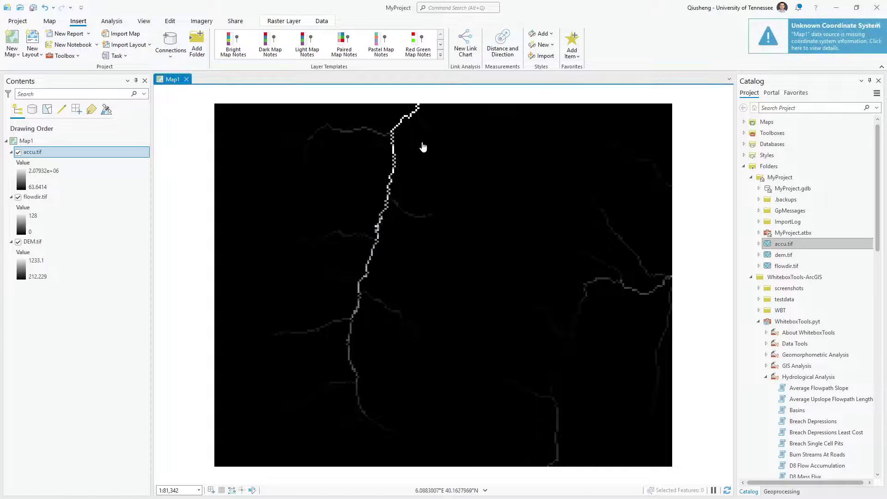
click(878, 25)
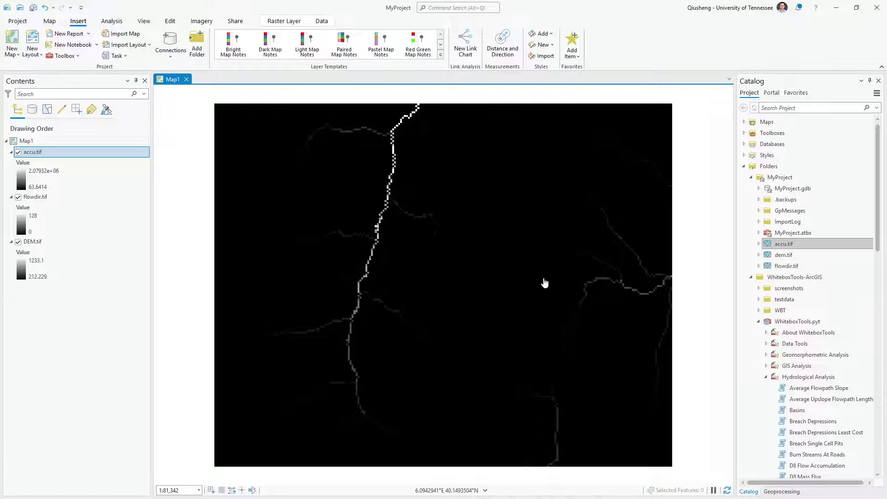
click(39, 242)
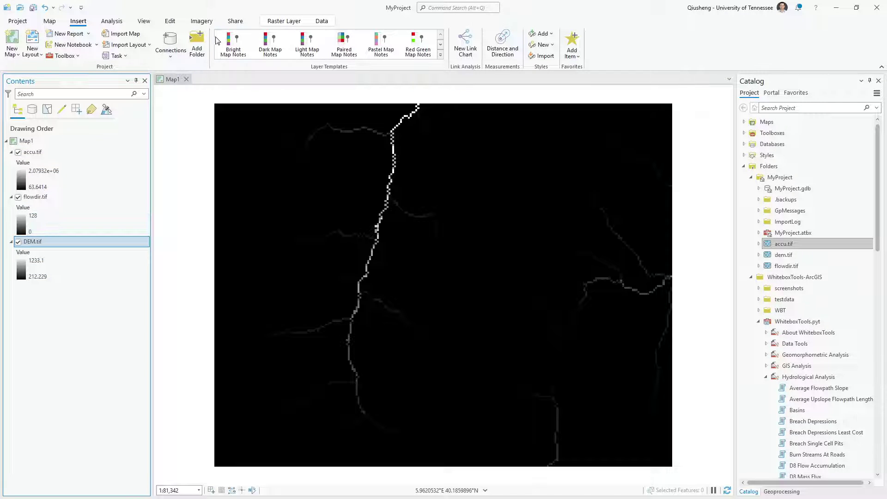
click(279, 22)
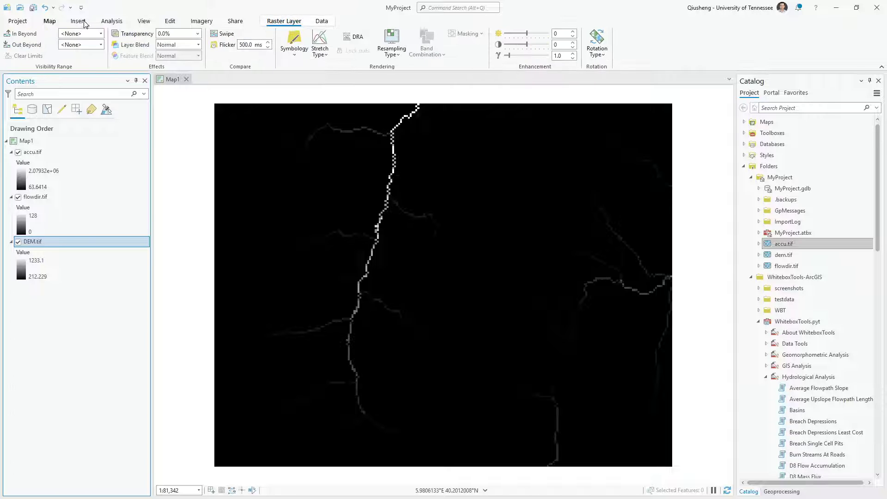
click(111, 22)
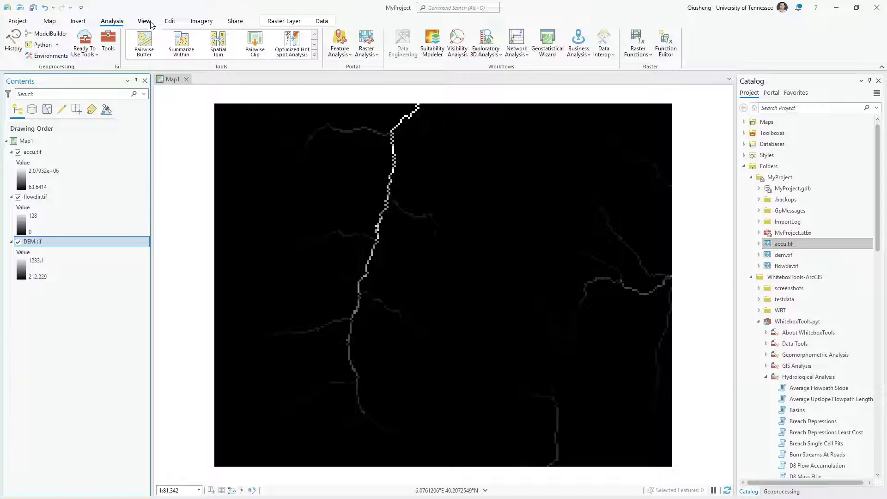
click(201, 21)
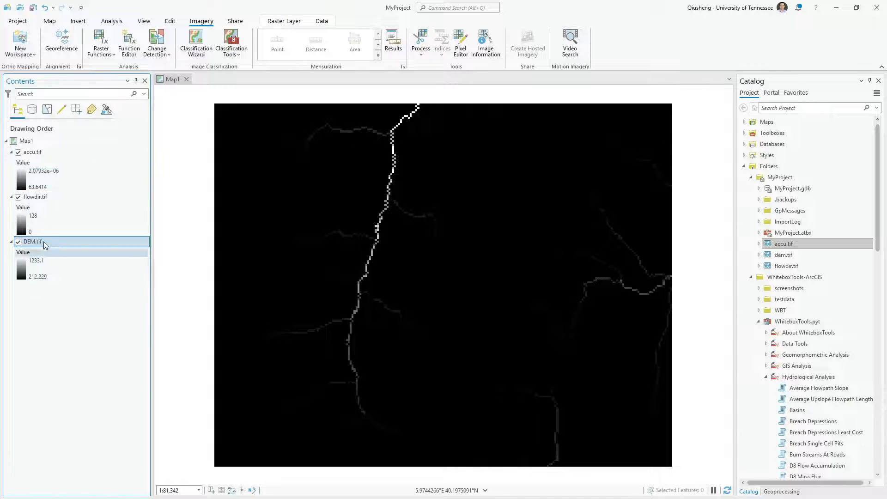
click(235, 54)
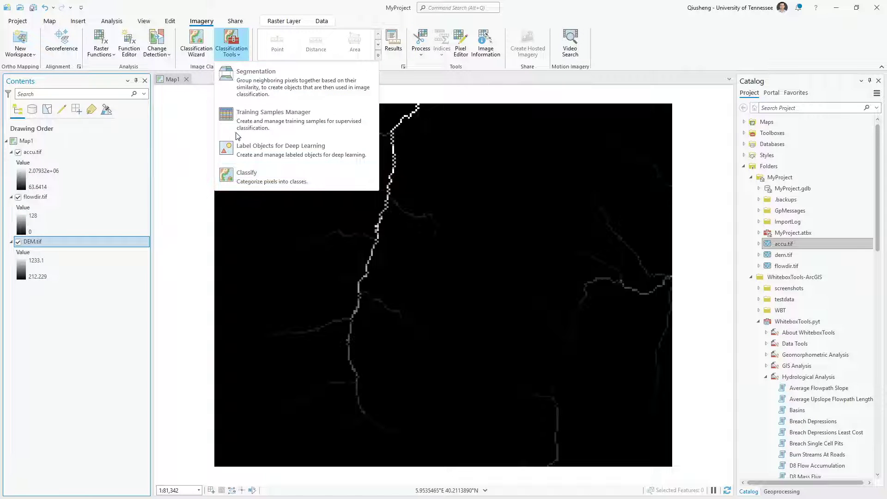
click(44, 198)
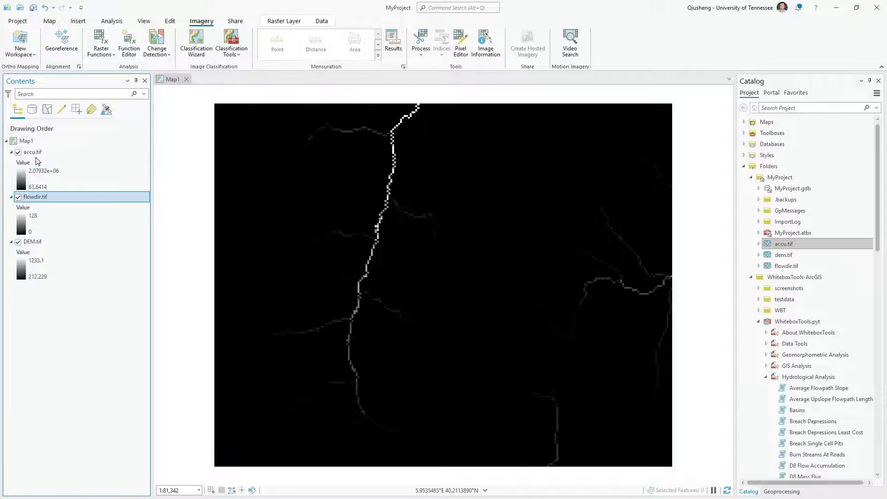
click(37, 152)
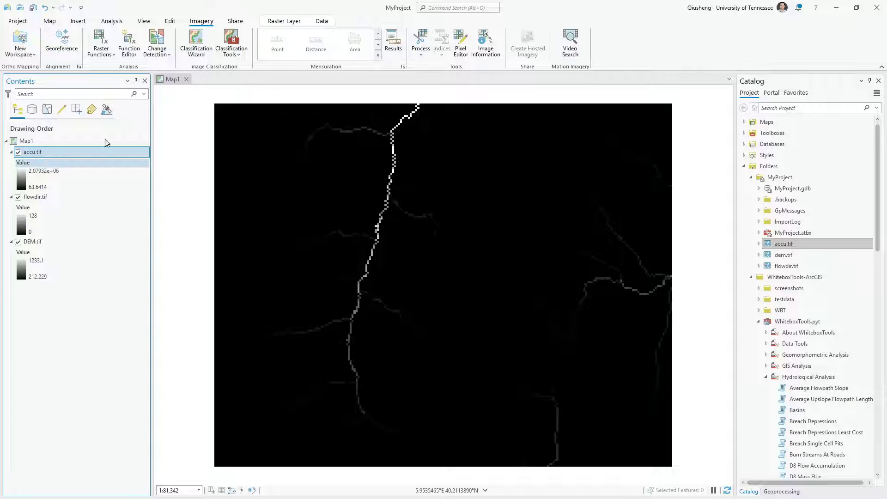
Symbolize the DEM.tif layer as Shaded Relief with a multicolor scheme, turn the layer on, and inspect the terrain.
click(107, 22)
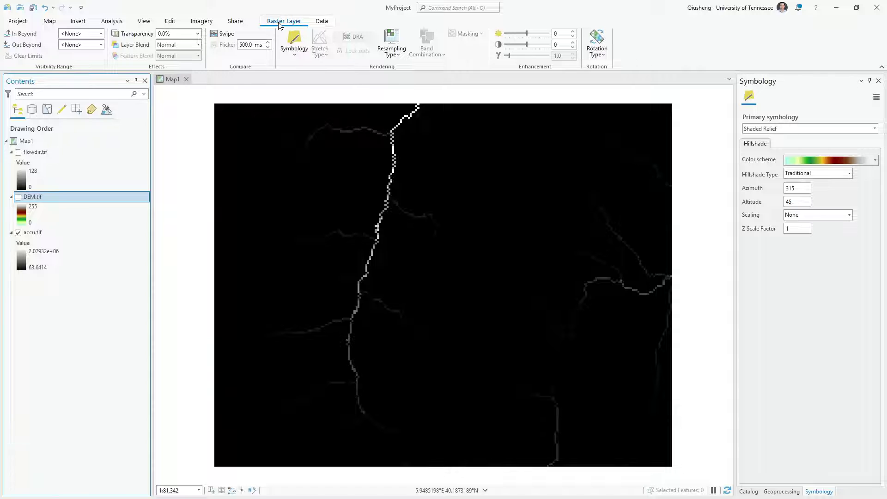
click(18, 197)
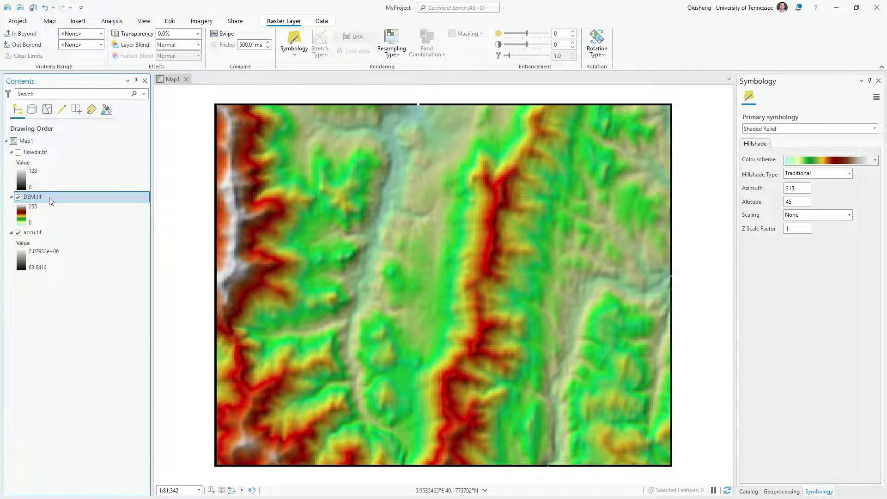
click(294, 54)
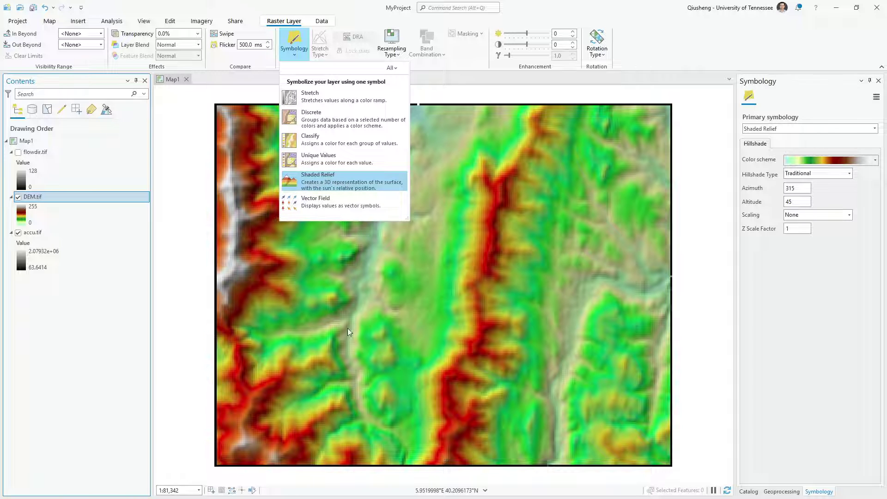
click(428, 369)
scroll(467, 345, up, 3)
scroll(468, 345, down, 3)
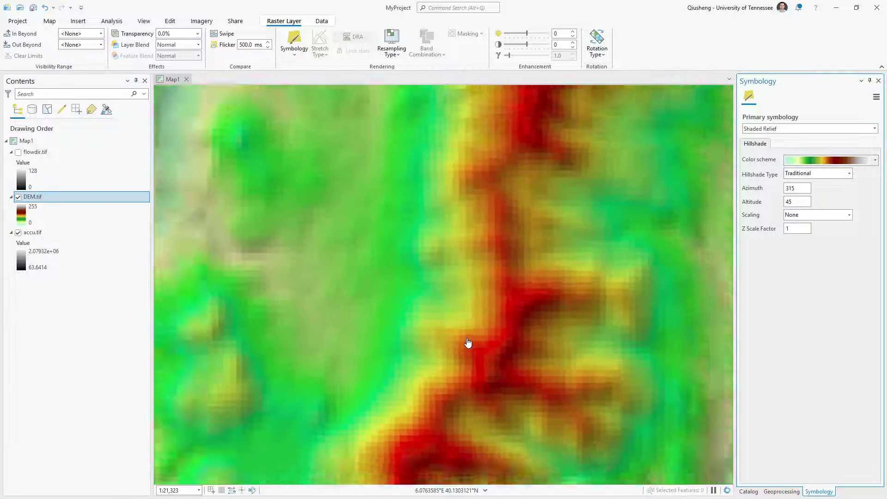
Turn on the flowdir.tif layer and select it to show its symbology settings.
click(18, 152)
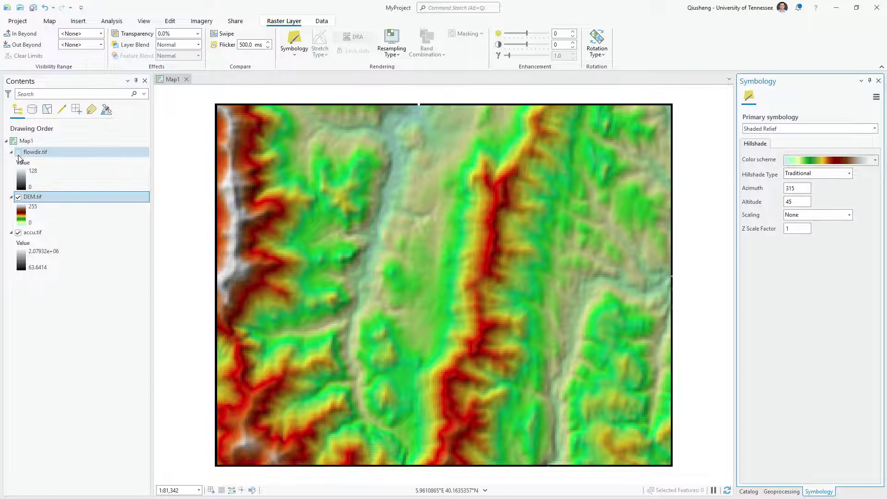
click(35, 152)
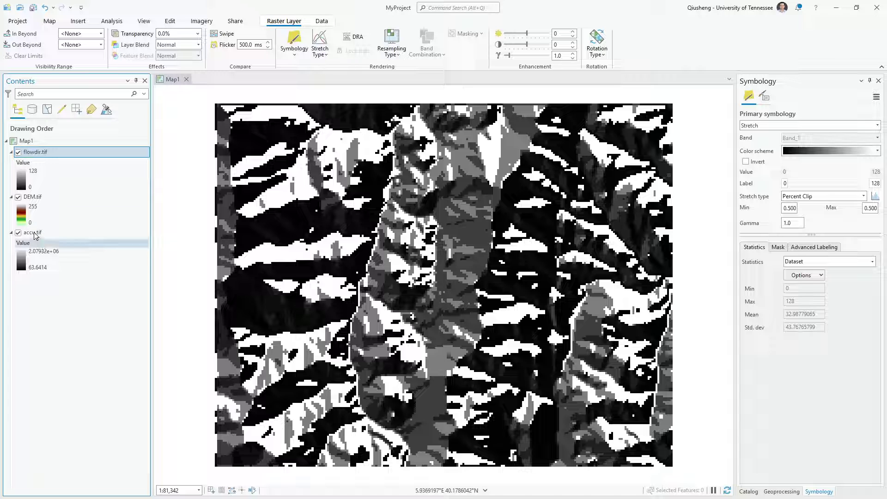
Return to the project catalog and collapse the Hydrological Analysis toolset to show all WhiteboxTools toolsets.
click(781, 491)
click(749, 491)
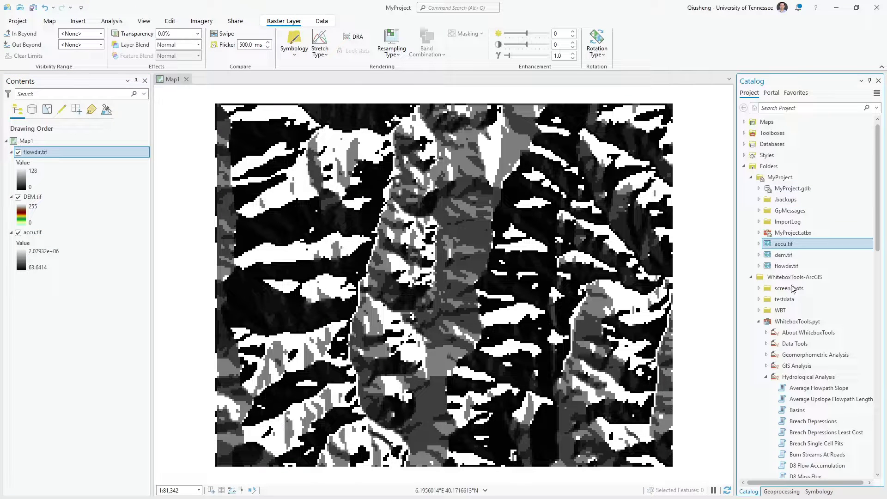
scroll(758, 314, down, 3)
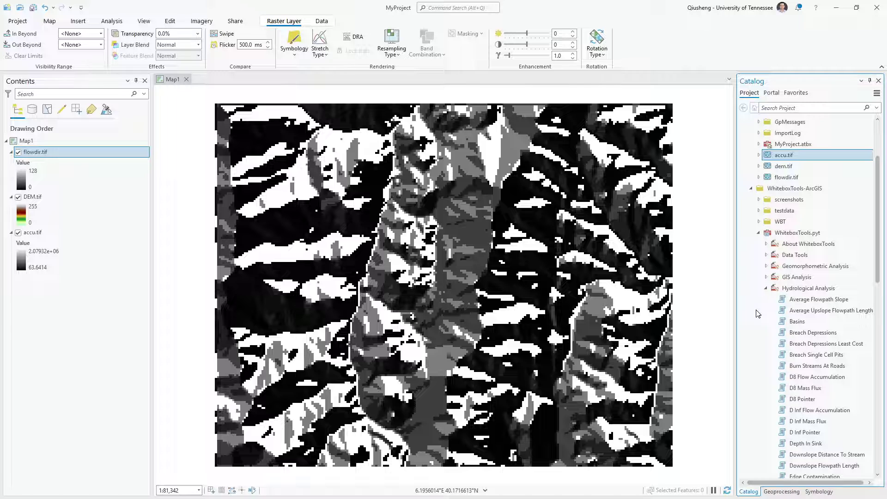
click(767, 289)
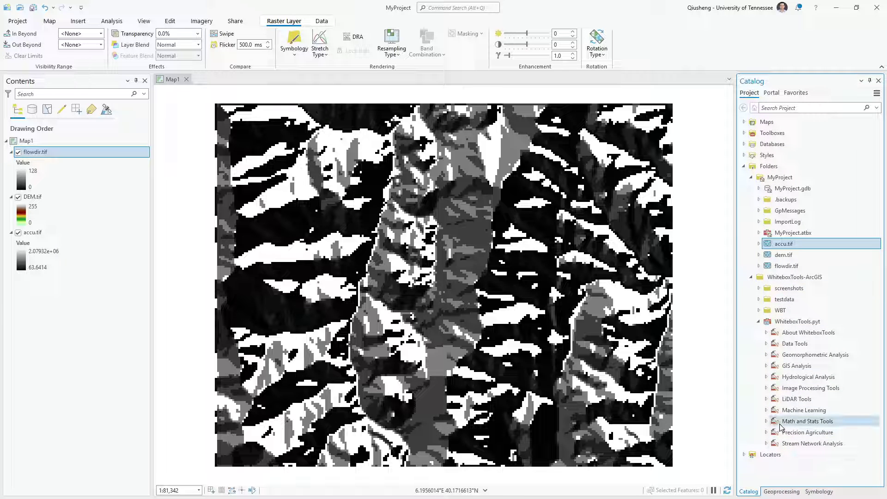
Expand the About WhiteboxTools toolset and run its Version tool.
click(767, 333)
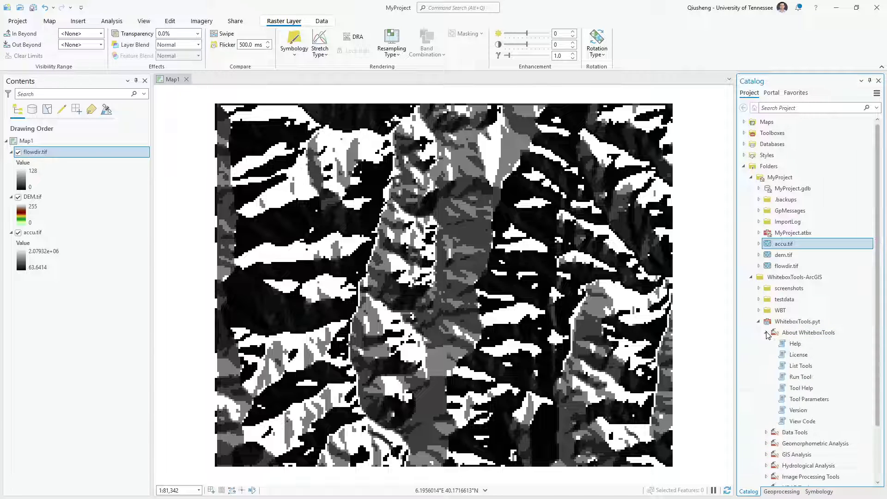
scroll(795, 351, down, 3)
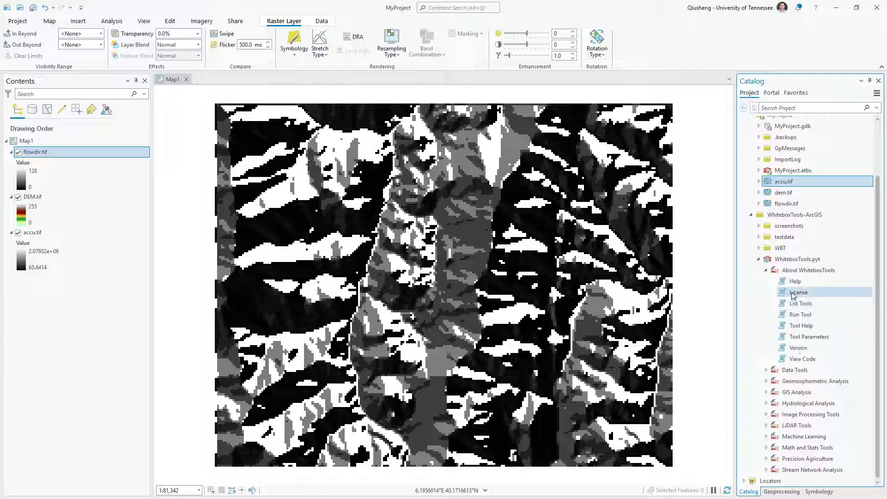
double_click(806, 351)
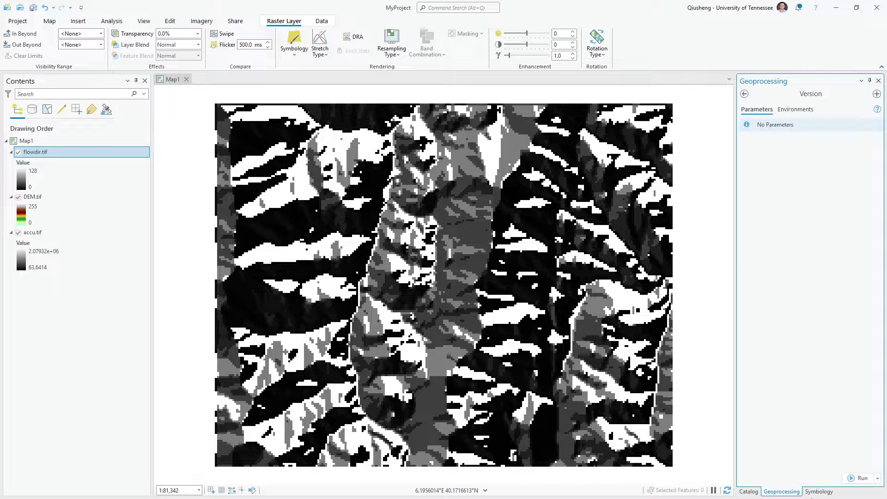
click(859, 477)
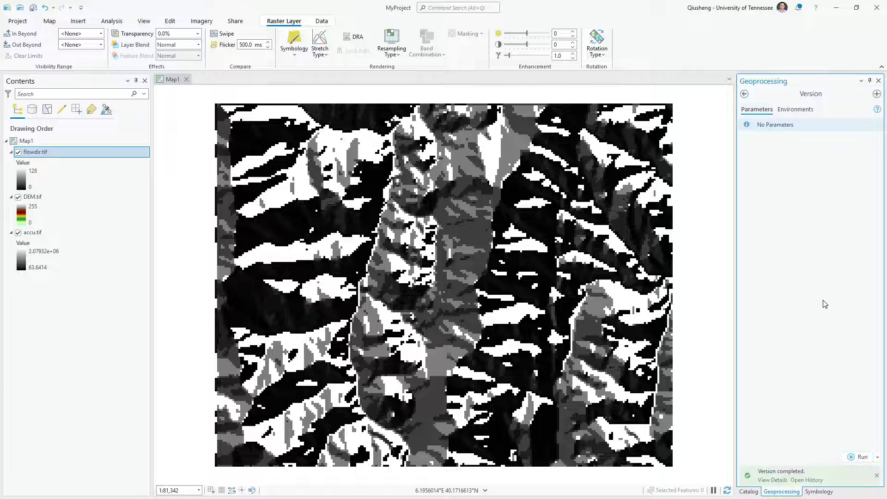
Review the messages, environments and parameters of the Version run, closing its details and dismissing the completion notice.
click(772, 480)
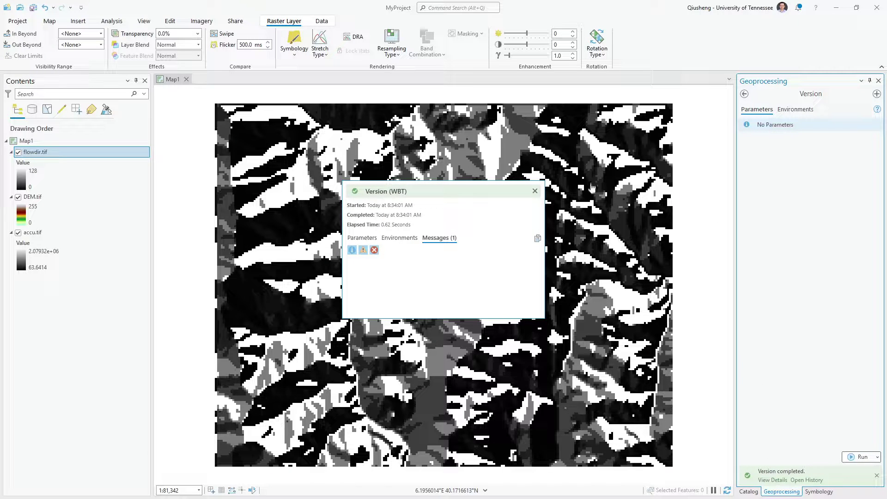
click(401, 238)
click(366, 239)
click(436, 241)
click(400, 239)
click(376, 240)
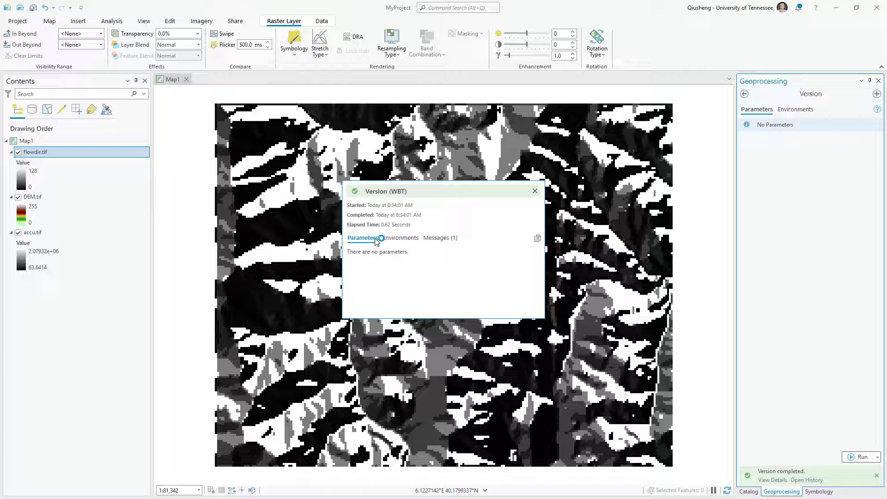
click(535, 191)
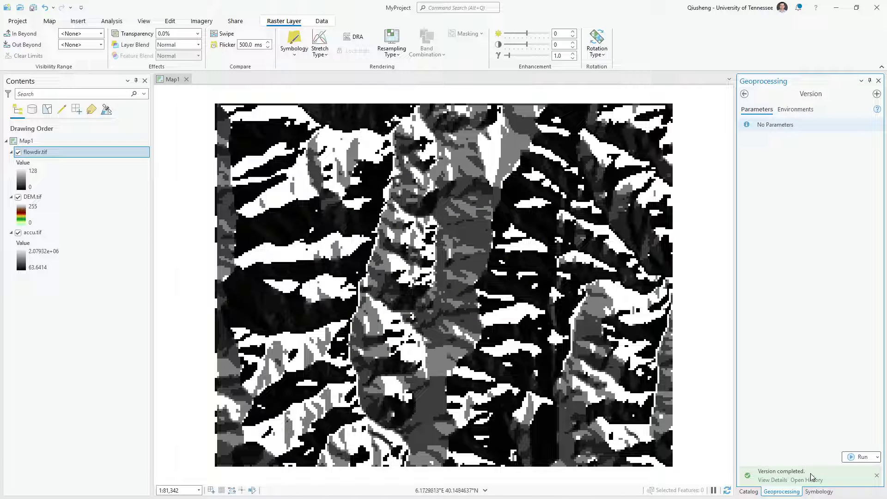
click(877, 476)
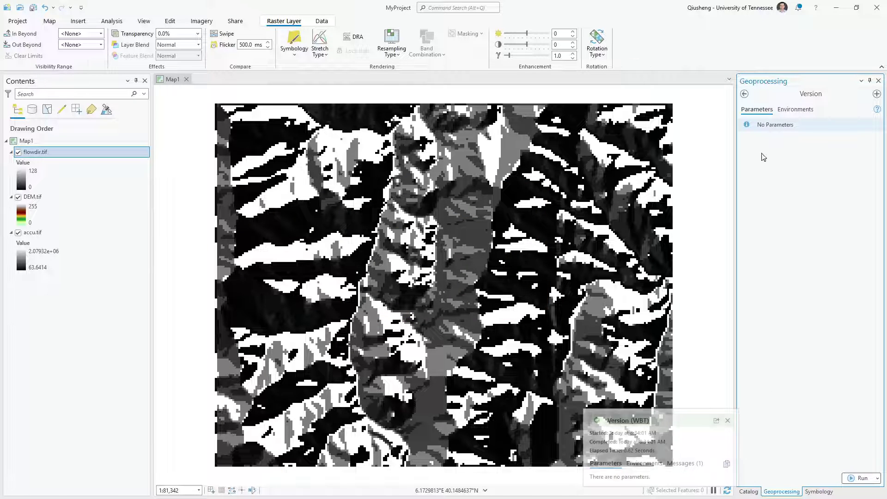
click(795, 109)
click(746, 111)
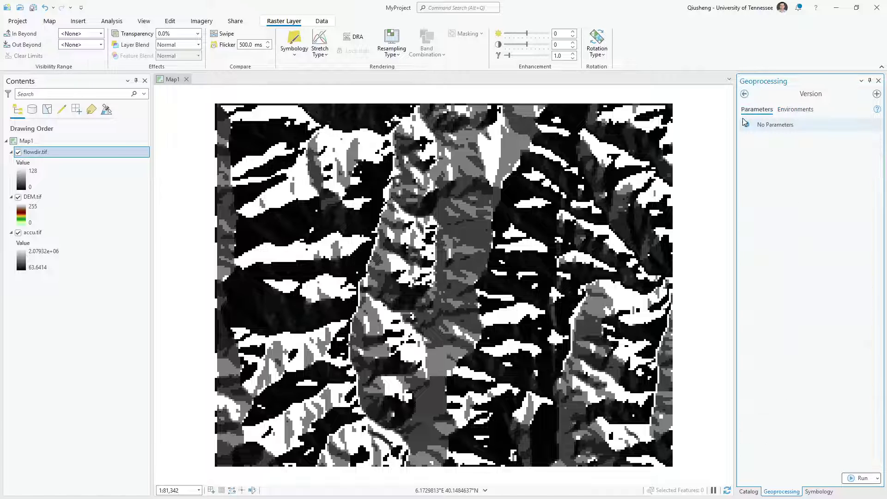
Run the List Tools tool from About WhiteboxTools with the keyword lidar.
click(750, 492)
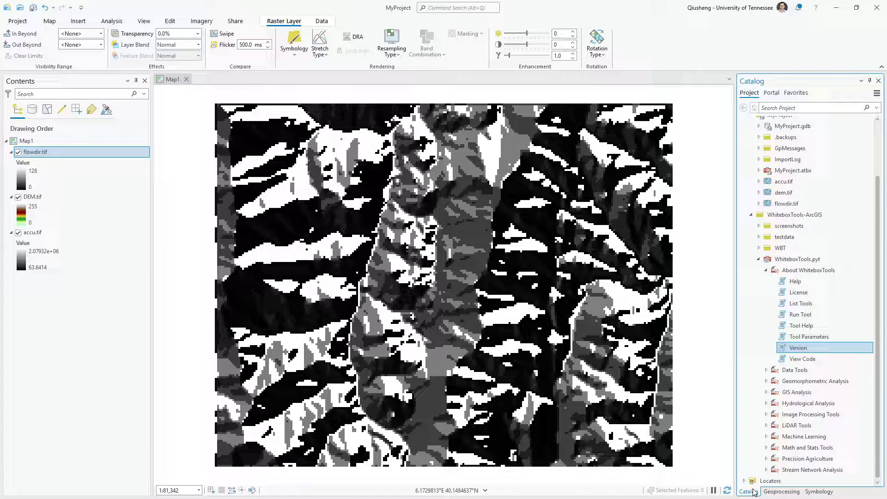
click(802, 305)
double_click(803, 305)
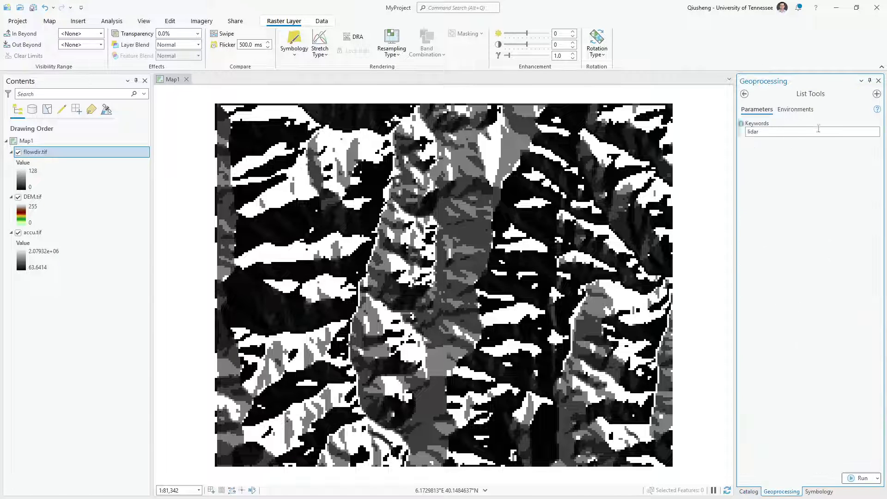
text(lidar)
click(861, 480)
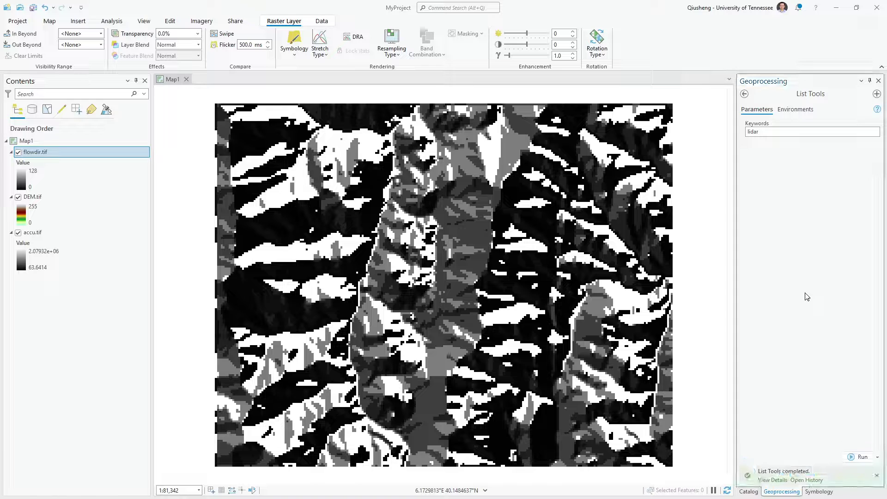
Check the List Tools run's messages in an enlarged details window, close it, and collapse the WhiteboxTools.pyt toolbox in the project catalog.
click(772, 480)
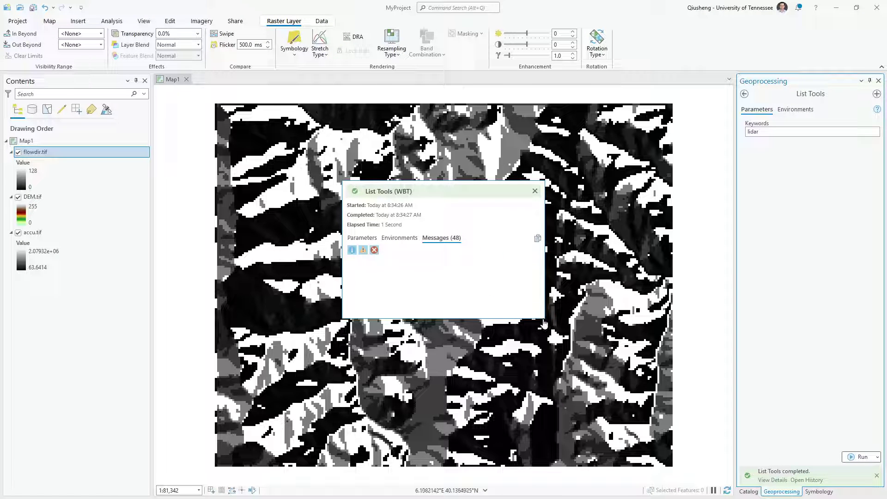
drag(541, 316, 557, 435)
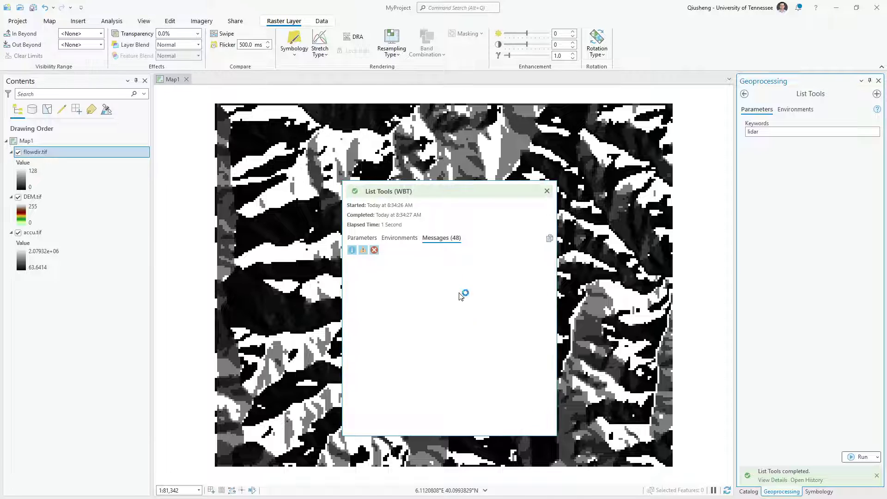
drag(456, 194, 459, 151)
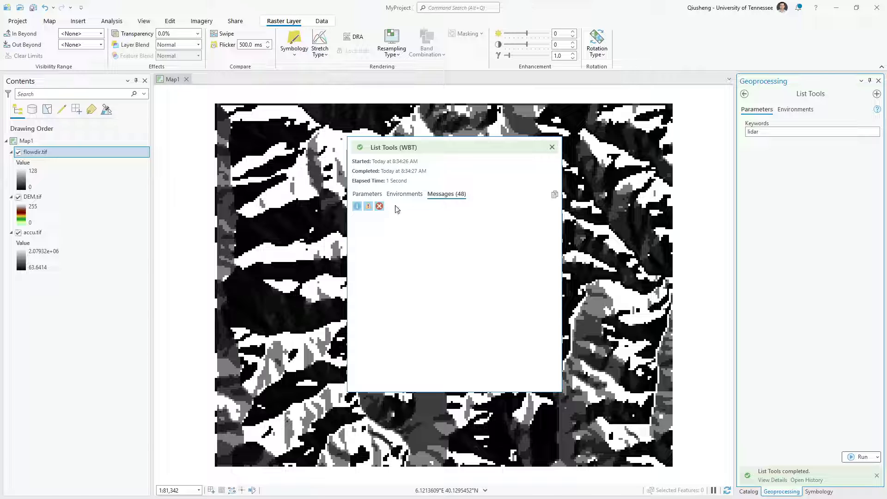
click(552, 147)
click(748, 491)
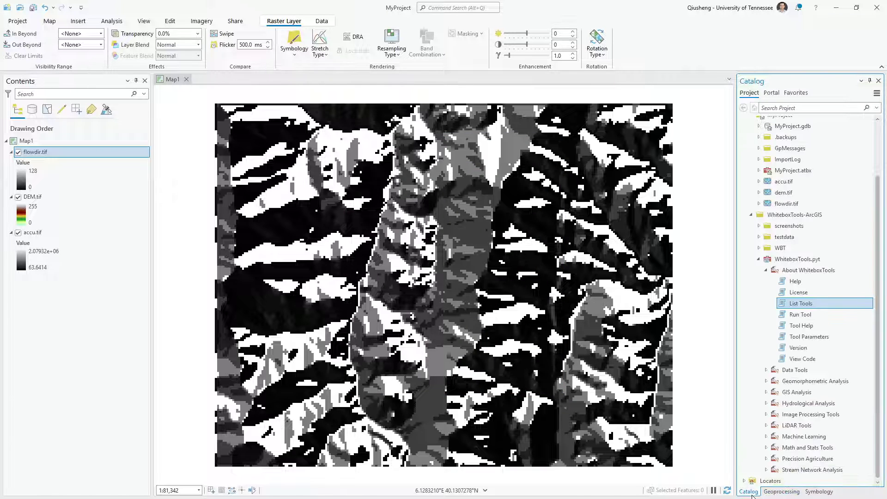
click(759, 263)
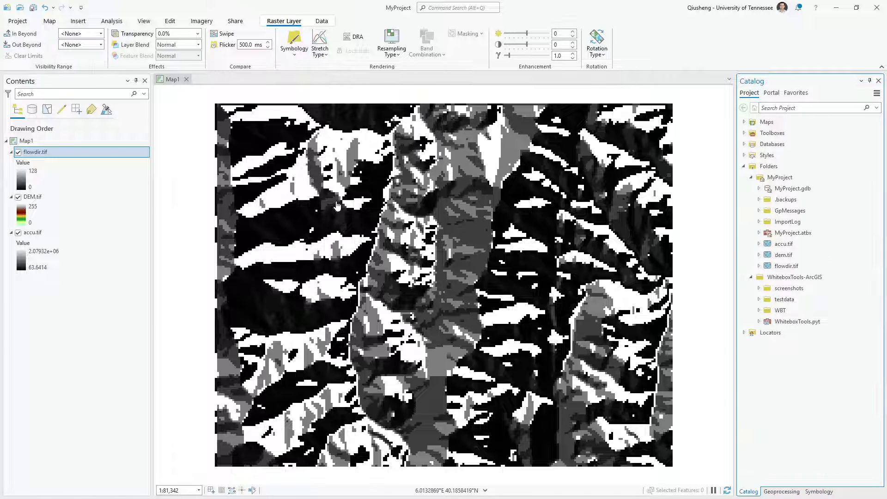
Switch to the web browser and open the whitebox Python package repository from the GitHub profile's project list in a new tab.
key(alt+Tab)
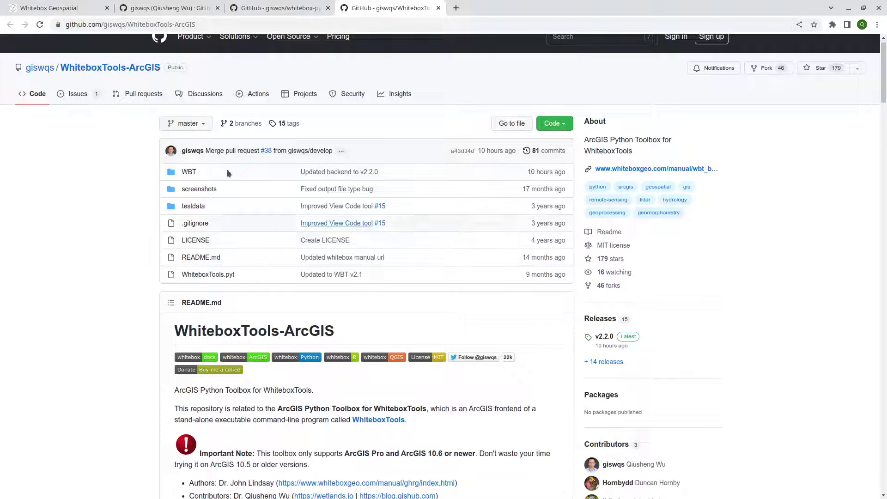
click(256, 9)
click(140, 7)
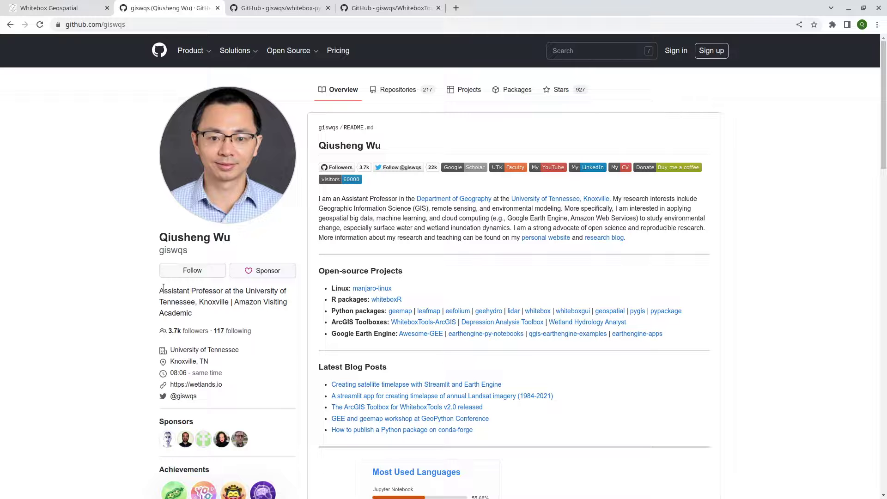
scroll(337, 300, down, 2)
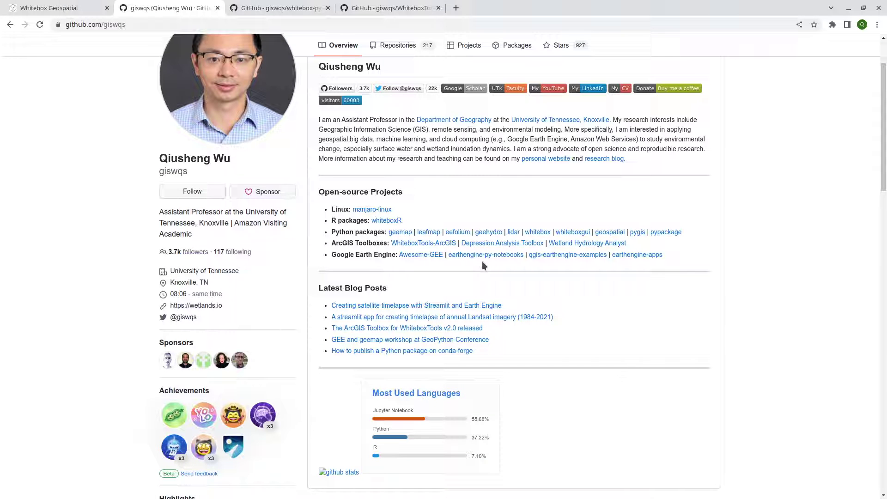
right_click(539, 234)
click(560, 241)
click(462, 8)
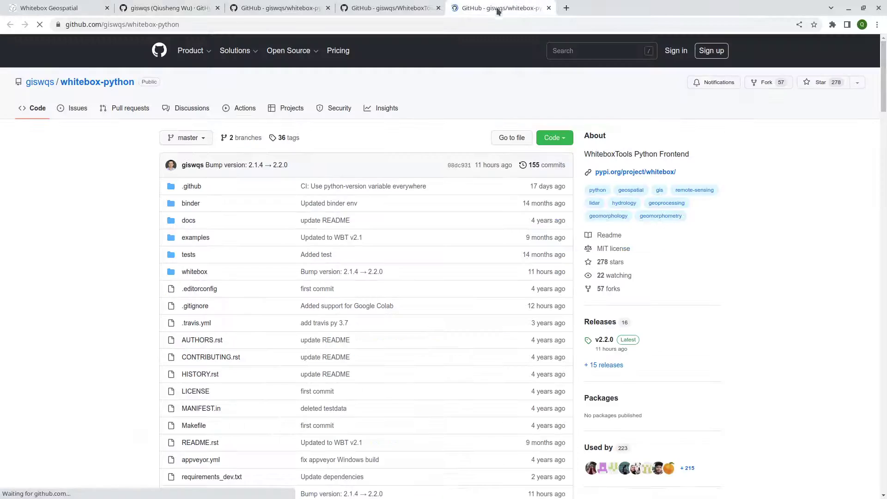
Read the whitebox-python README, examining the pip install and upgrade commands and the import lines of the quick example.
scroll(90, 167, down, 10)
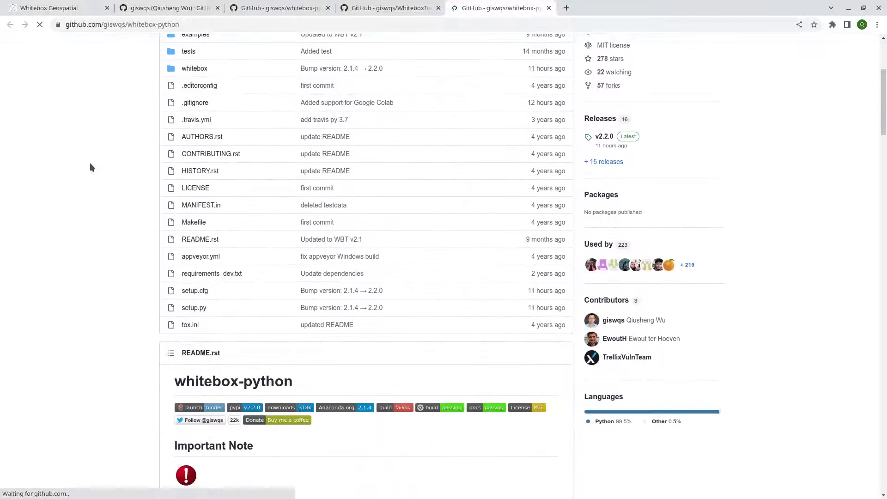
scroll(92, 163, down, 13)
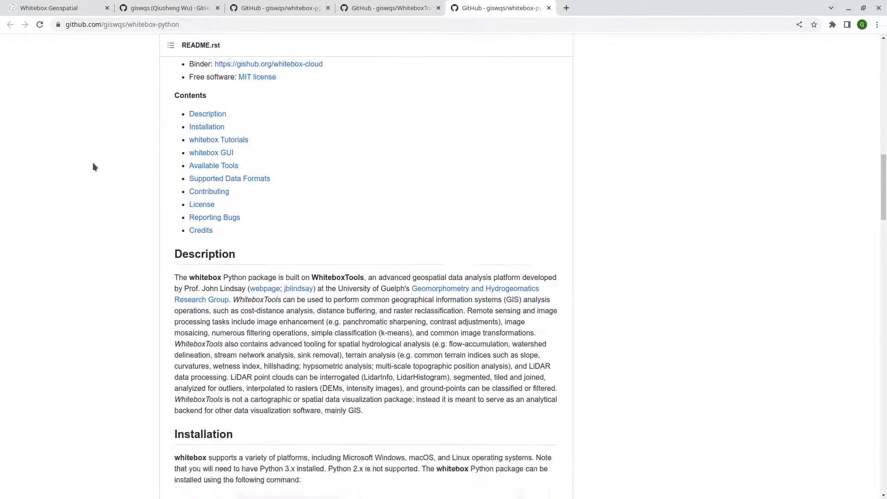
drag(299, 300, 157, 299)
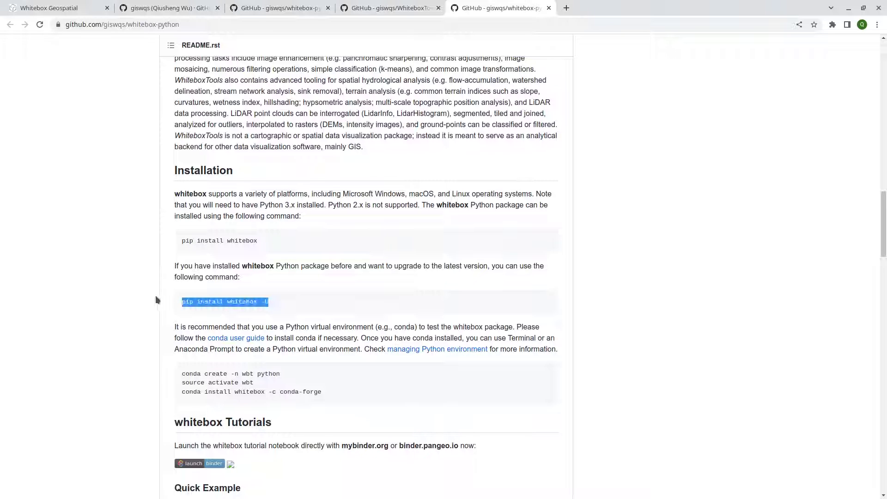
click(185, 317)
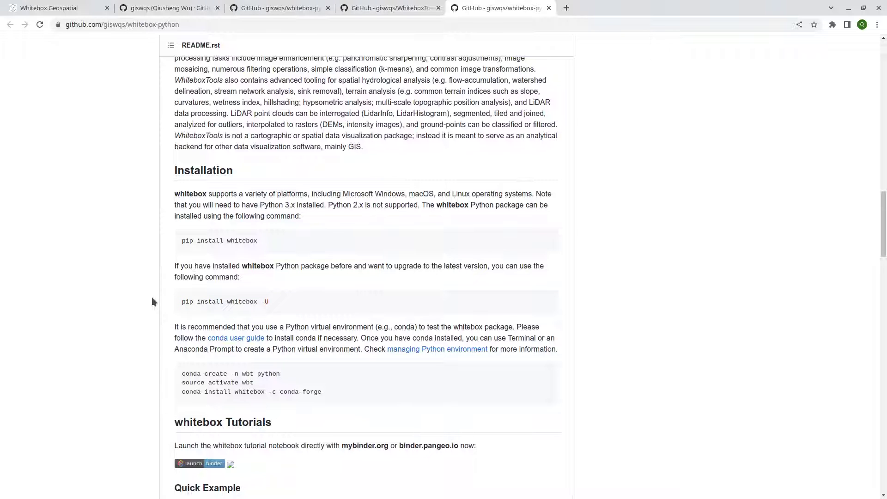
scroll(151, 295, down, 6)
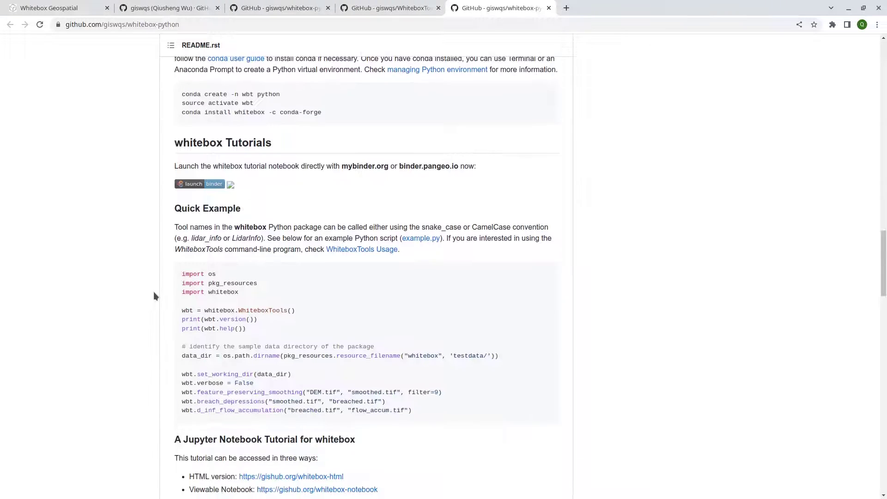
drag(253, 294, 168, 280)
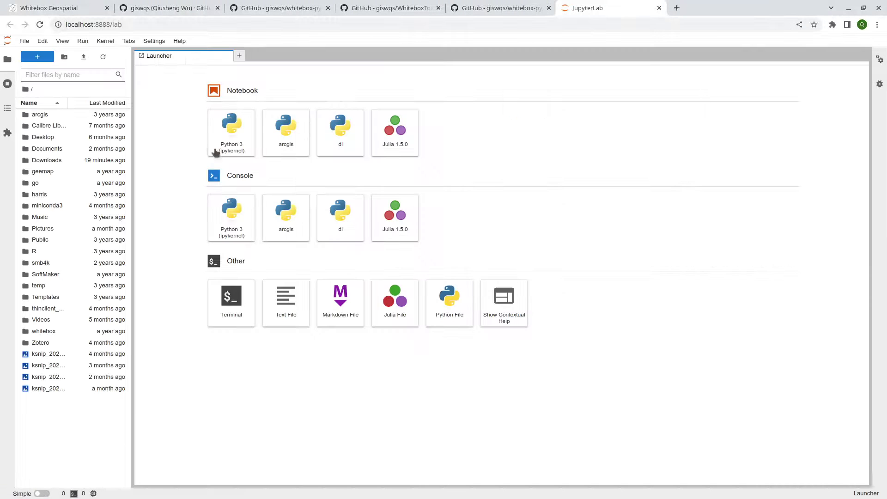
In JupyterLab, create a new Python 3 (ipykernel) notebook and replace the file browser with the table of contents.
click(227, 132)
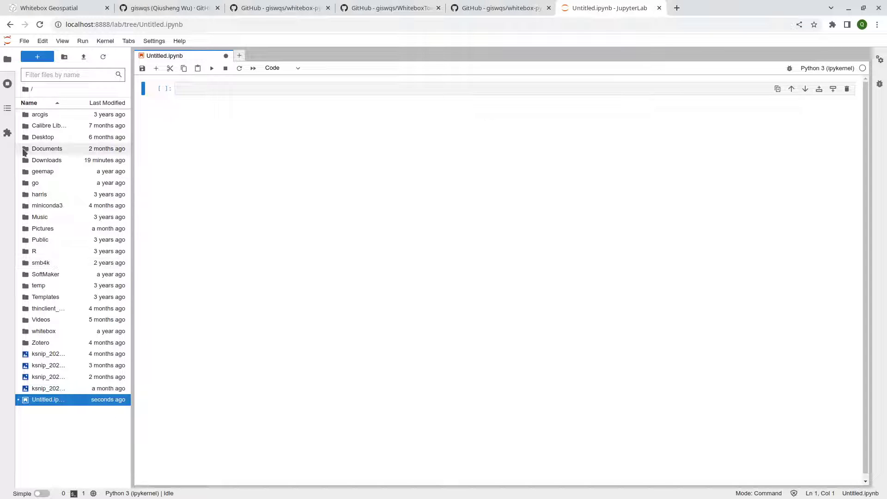
click(198, 89)
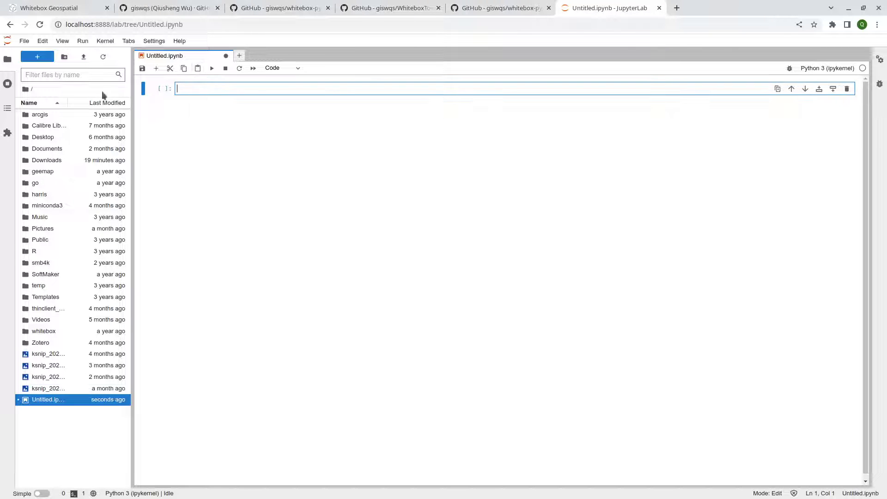
click(7, 107)
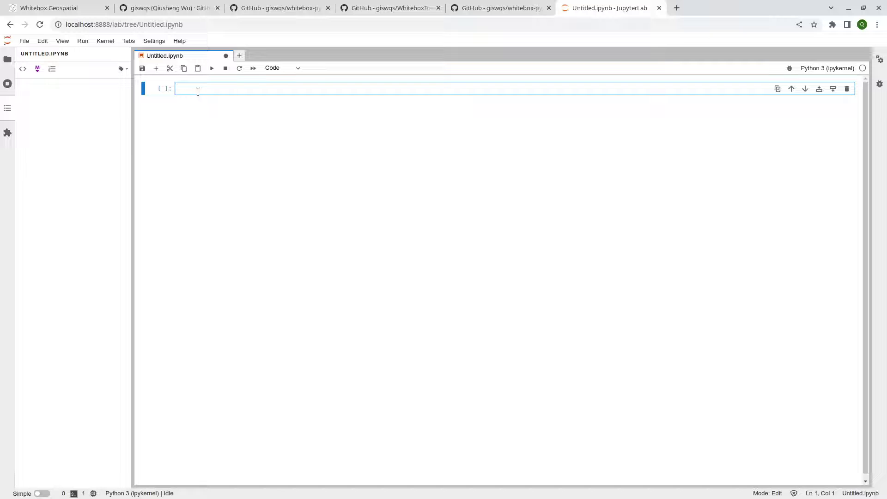
Run !pip install -U whitebox in the first notebook cell and import whitebox in the second.
text(!pip insta)
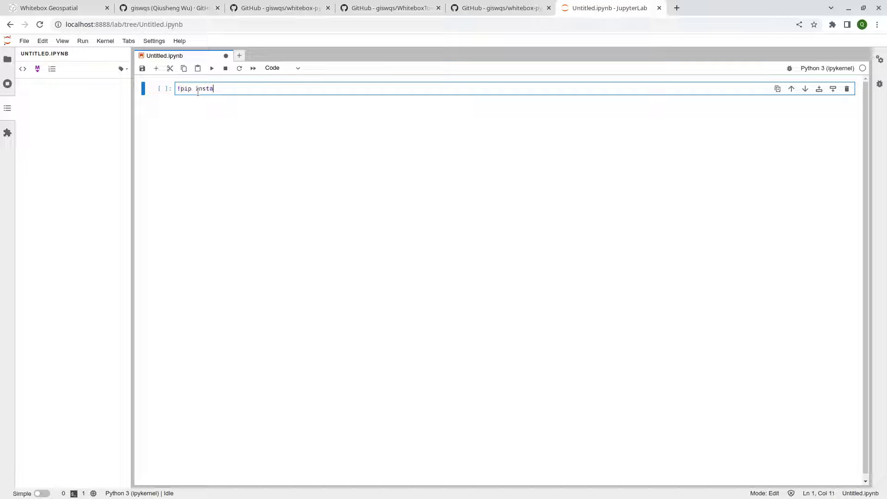
text(ll -U whitebox)
key(shift+Return)
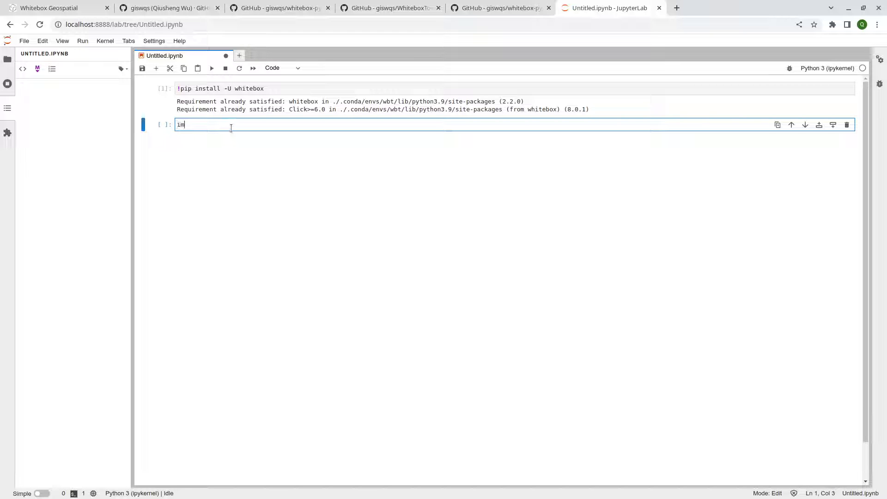
text(whitebox)
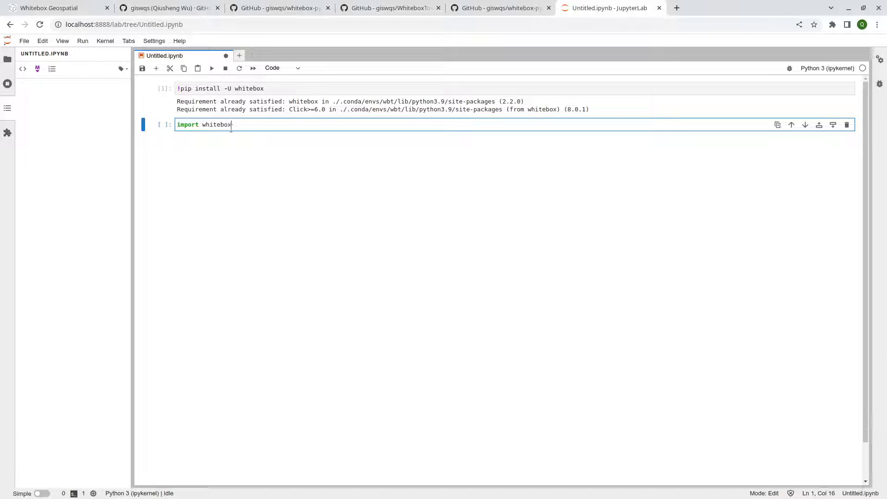
key(shift+Return)
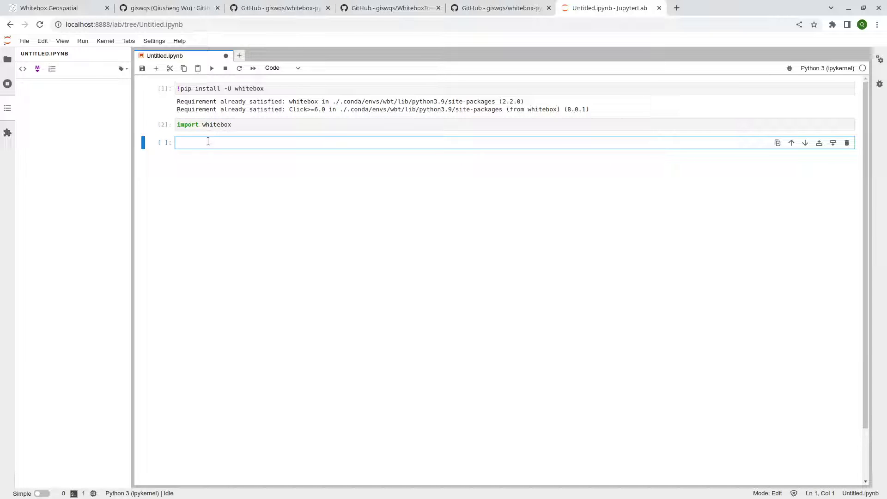
Create a WhiteboxTools object by running wbt = whitebox.WhiteboxTools() in the empty cell.
text(wbt = white)
key(Return)
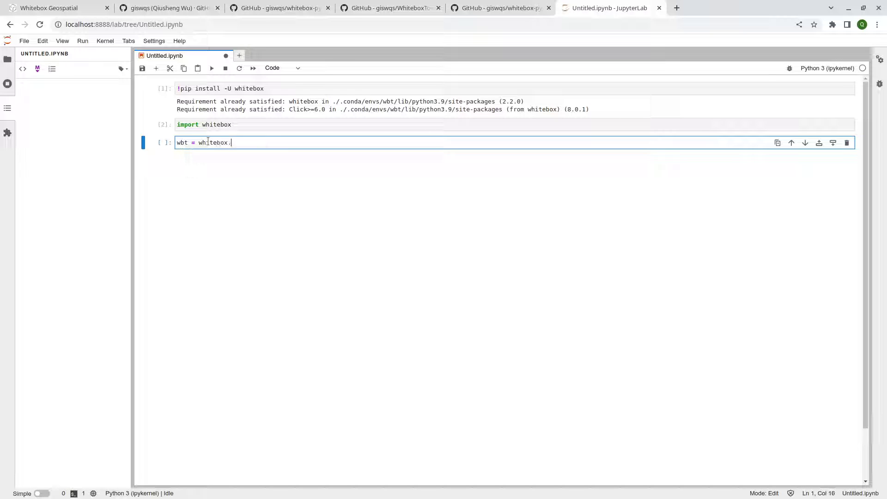
text(.W)
key(Tab)
text(())
key(shift+Return)
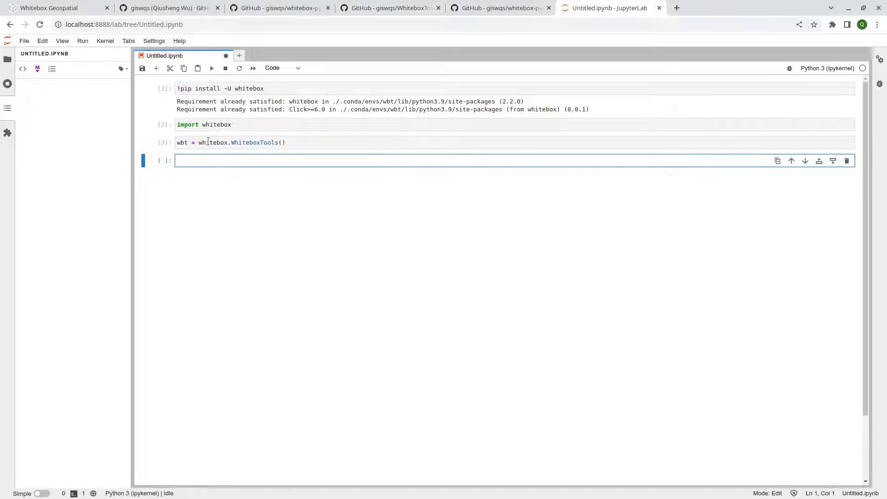
Browse the functions offered for the wbt object and run wbt.version() in the new cell.
text(wbt.)
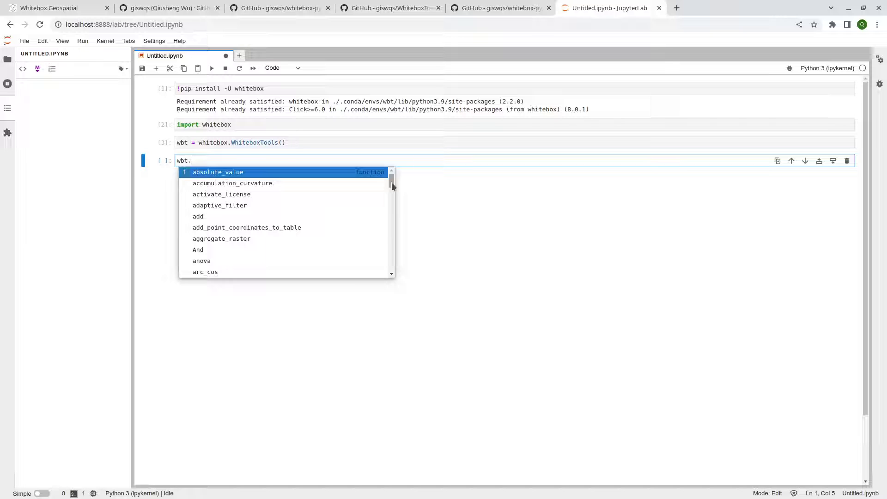
scroll(391, 184, down, 3)
mouse_move(392, 188)
mouse_down()
mouse_move(393, 279)
mouse_move(385, 173)
mouse_up()
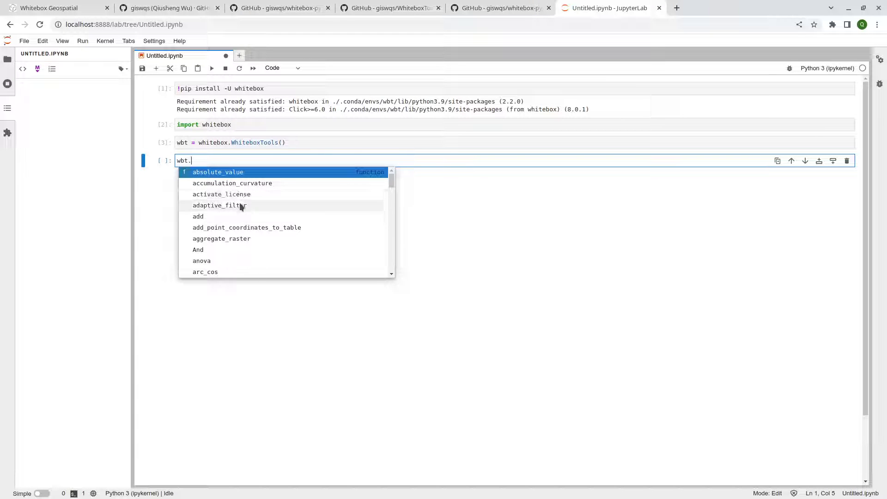
click(221, 161)
text(ver)
key(Tab)
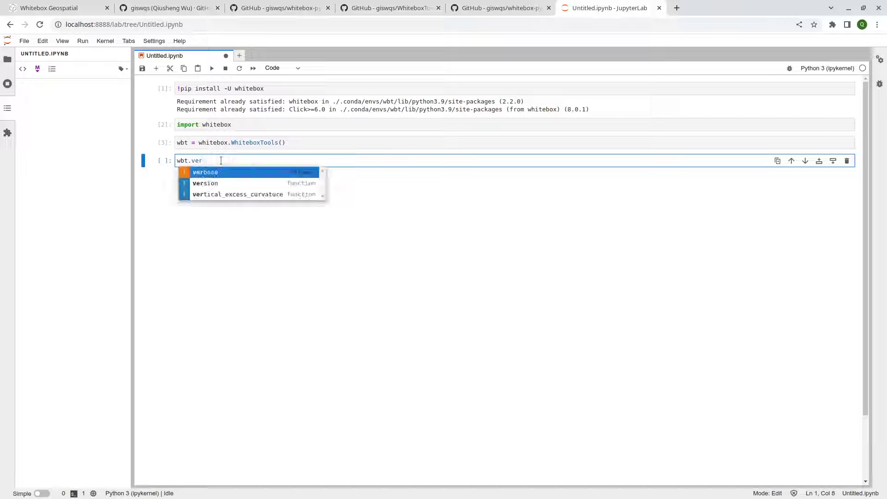
text(sion)
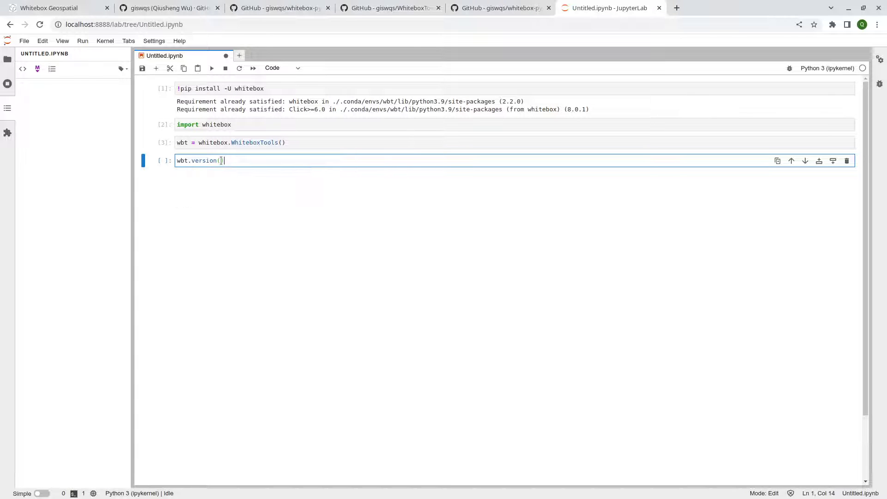
text(())
key(shift+Return)
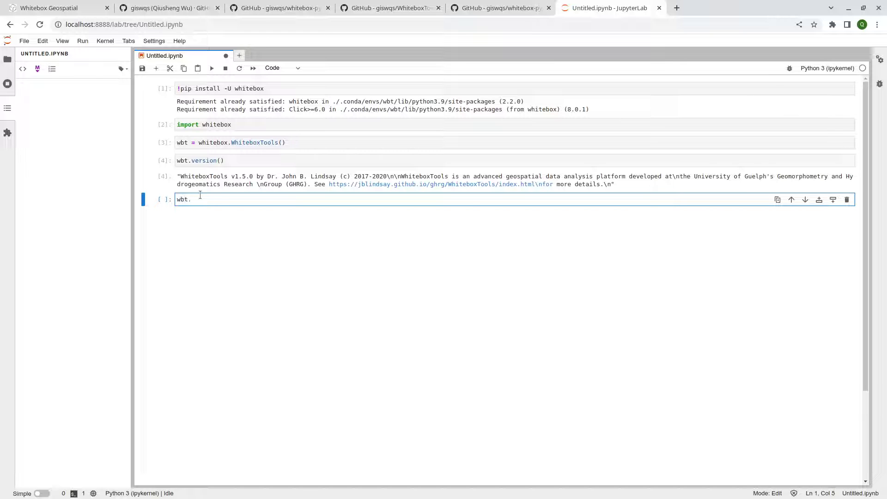
Run wbt.license() in the next notebook cell.
text(wbt.li)
key(Tab)
key(Return)
text(())
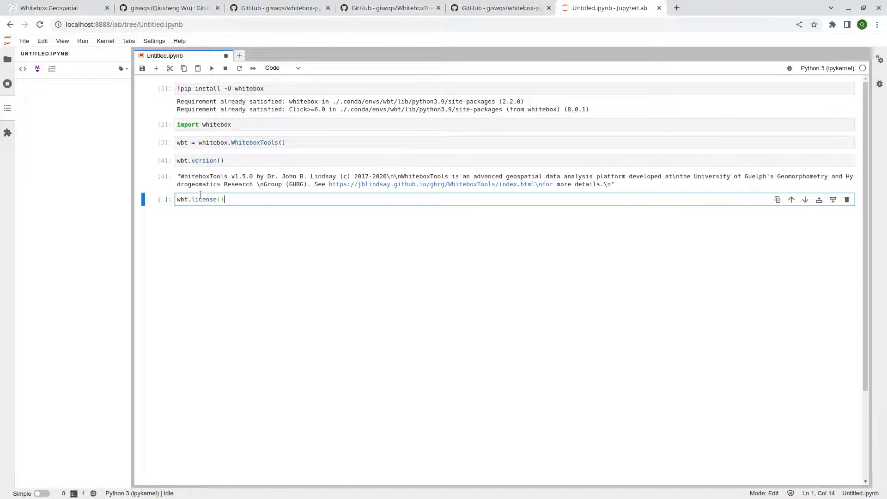
key(shift+Return)
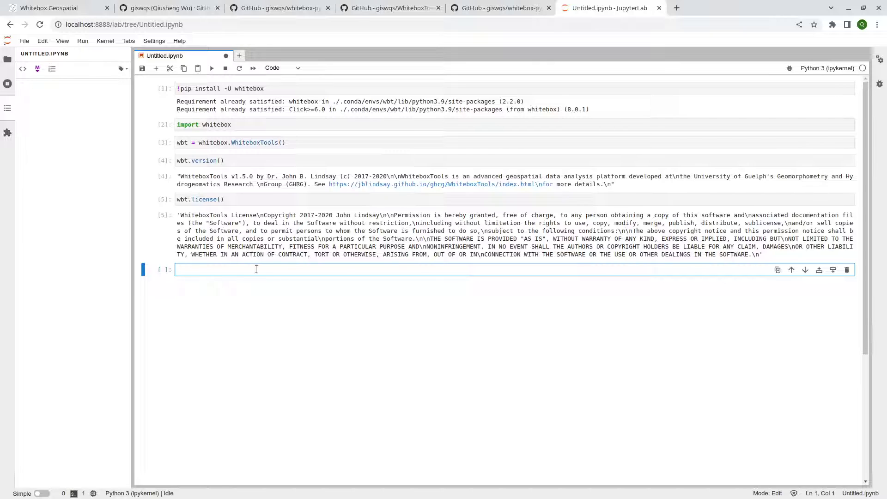
Run wbt.list_tools() in the next cell and look through the listed tool names and descriptions.
text(wbt.lisi)
key(Tab)
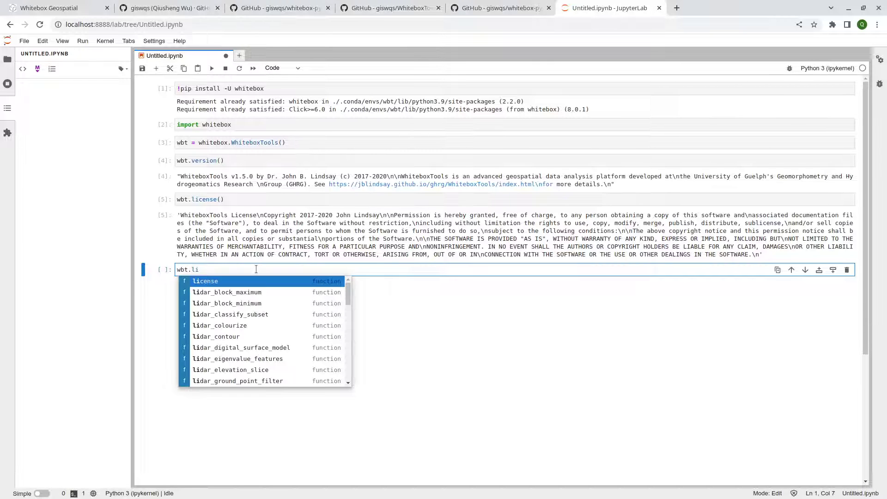
text(st)
key(Tab)
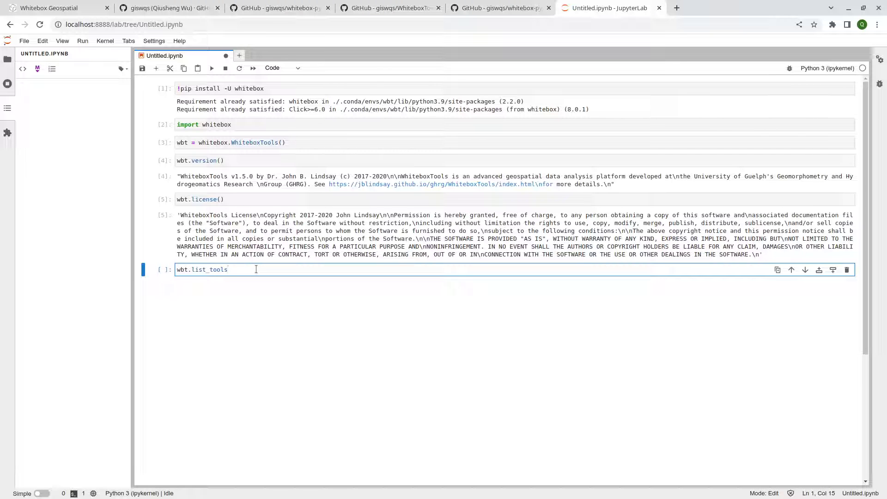
key(shift+Return)
scroll(358, 316, down, 3)
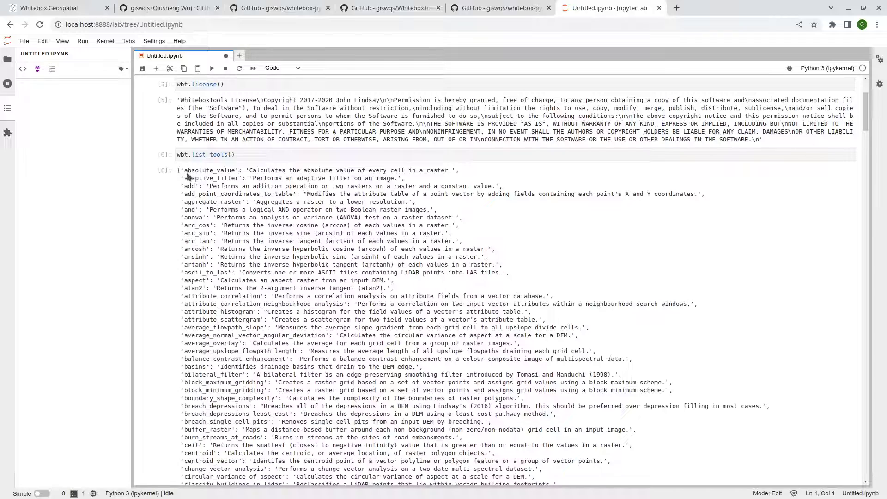
drag(185, 171, 455, 174)
scroll(710, 219, down, 14)
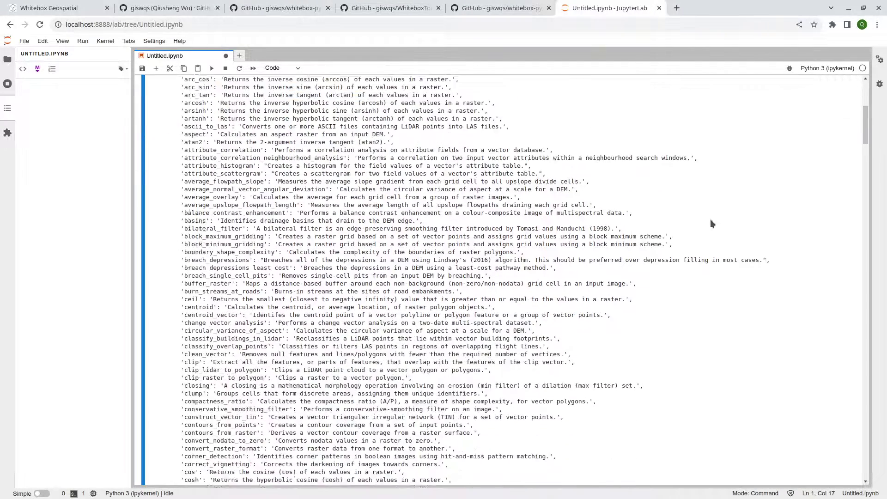
drag(865, 171, 785, 93)
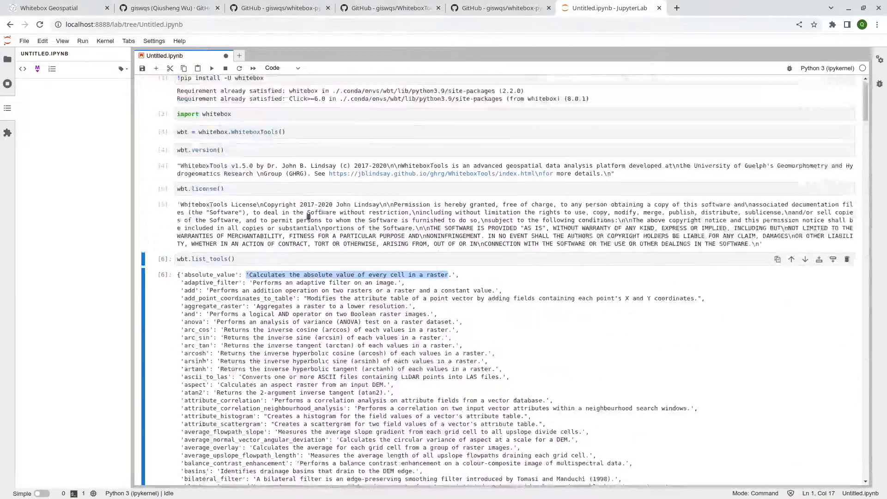
Wrap the list_tools call in len() and rerun the cell as len(wbt.list_tools()).
click(175, 257)
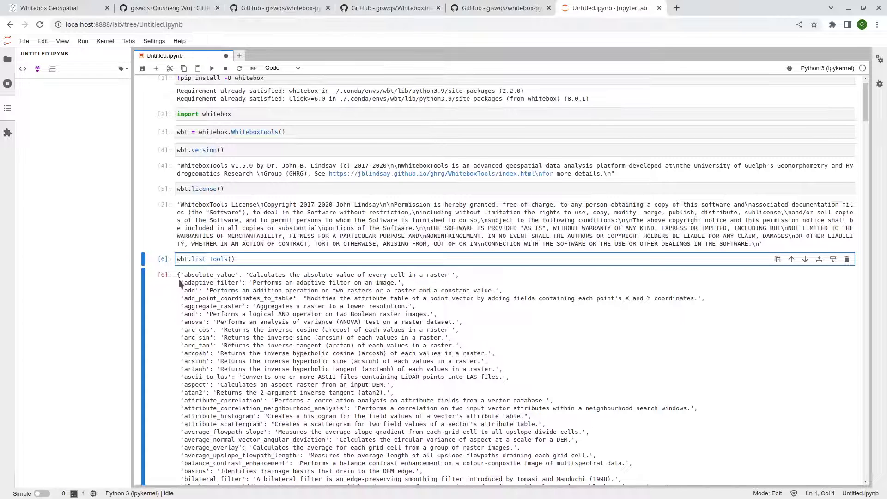
text(len()
key(End)
text())
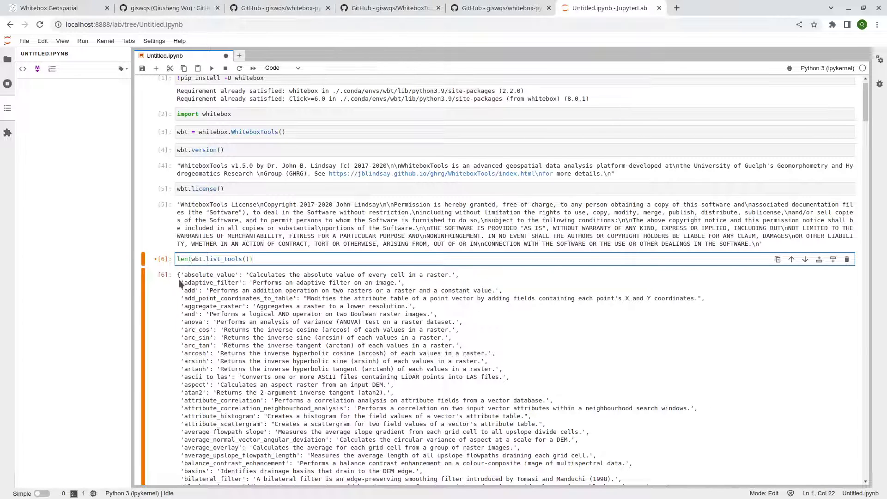
key(shift+Return)
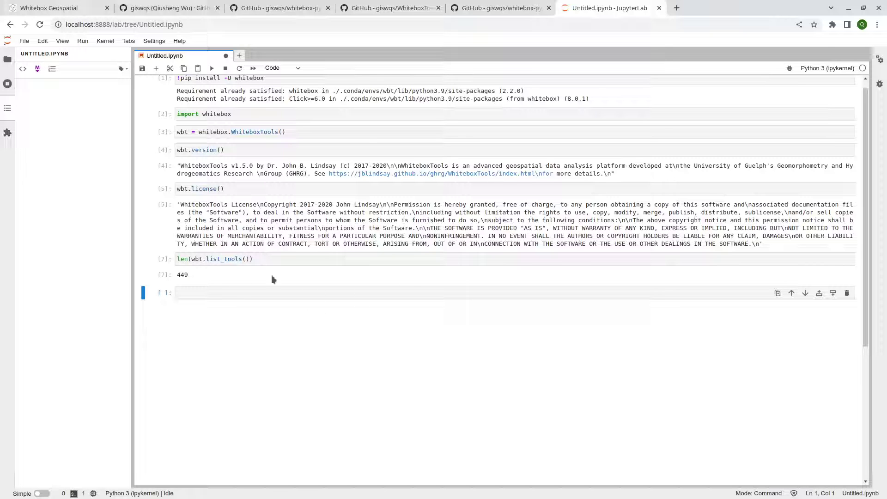
Copy the complete Quick Example code block from the whitebox-python README on GitHub.
click(496, 8)
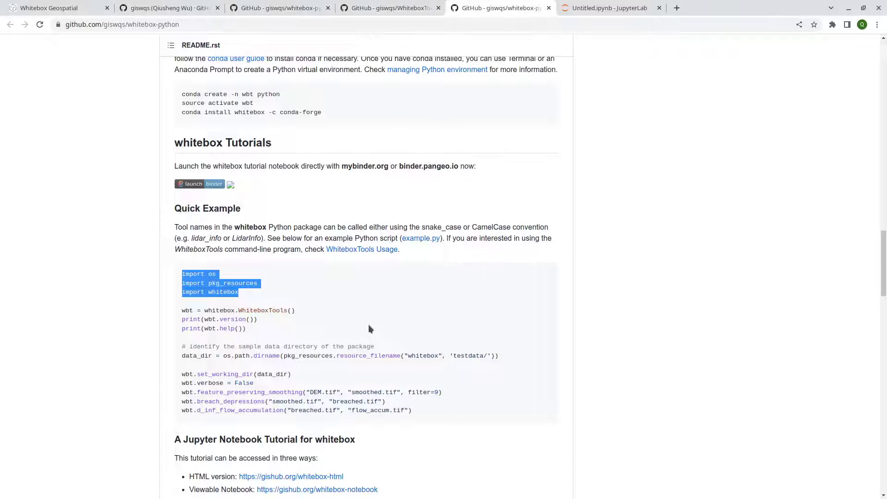
scroll(370, 328, down, 3)
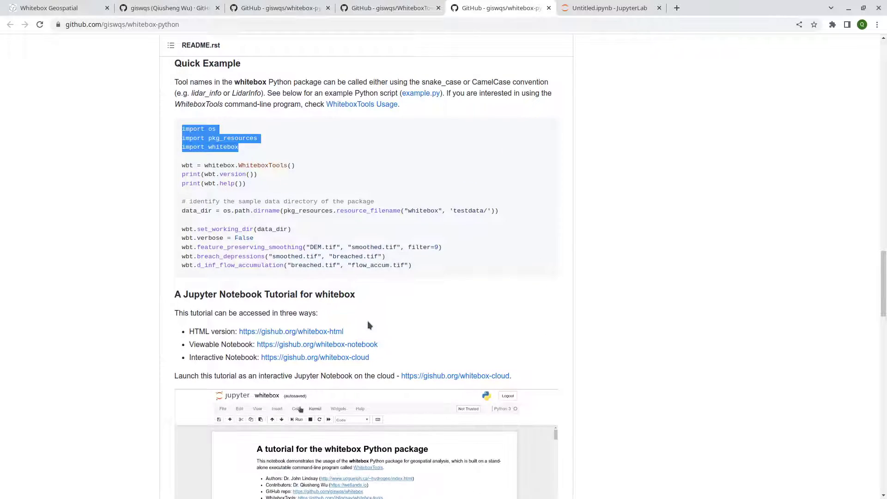
drag(440, 265, 175, 202)
click(446, 260)
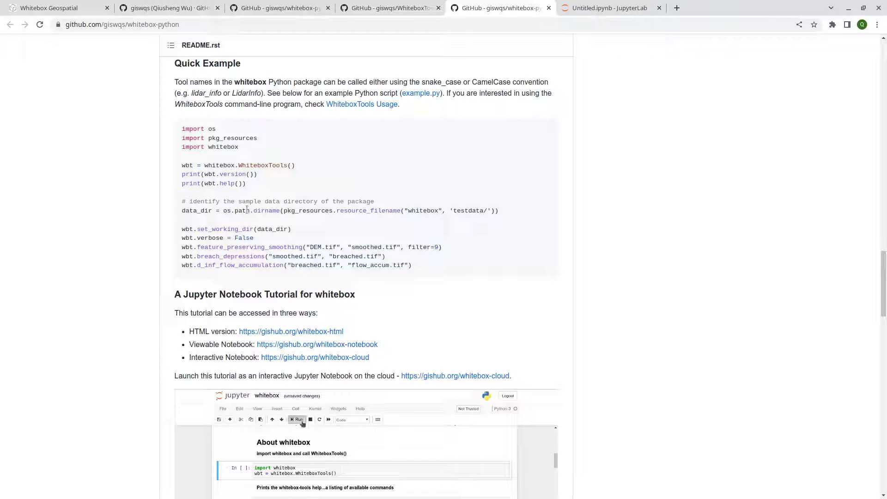
drag(249, 211, 503, 211)
drag(443, 270, 179, 132)
key(ctrl+c)
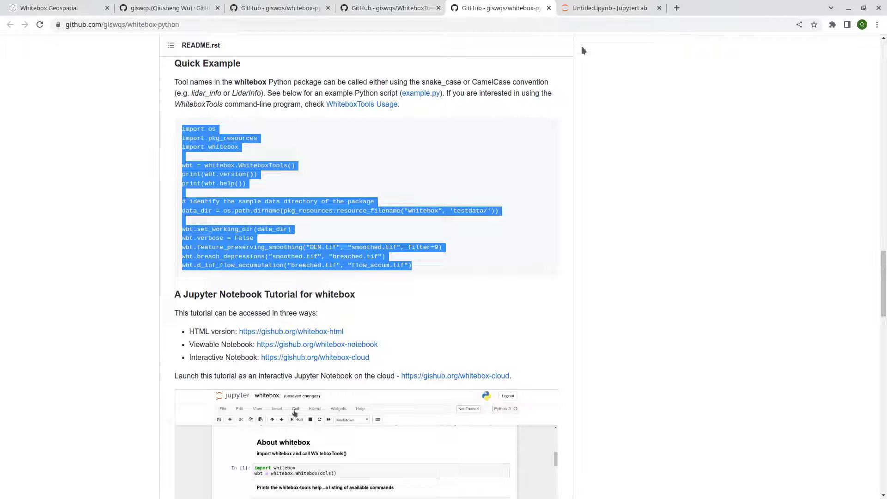
Paste the copied example into the empty cell of the JupyterLab notebook, save it, and review the data_dir line and DEM.tif argument.
click(607, 9)
click(224, 296)
key(ctrl+v)
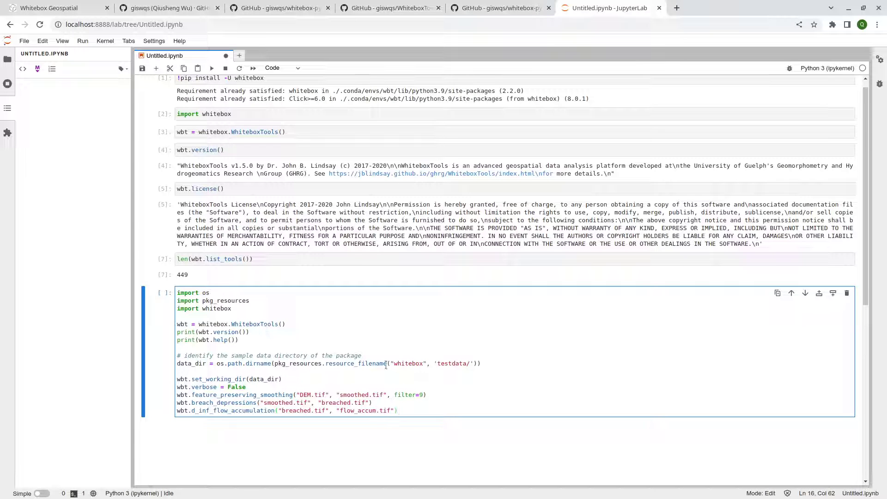
key(ctrl+s)
drag(493, 365, 211, 364)
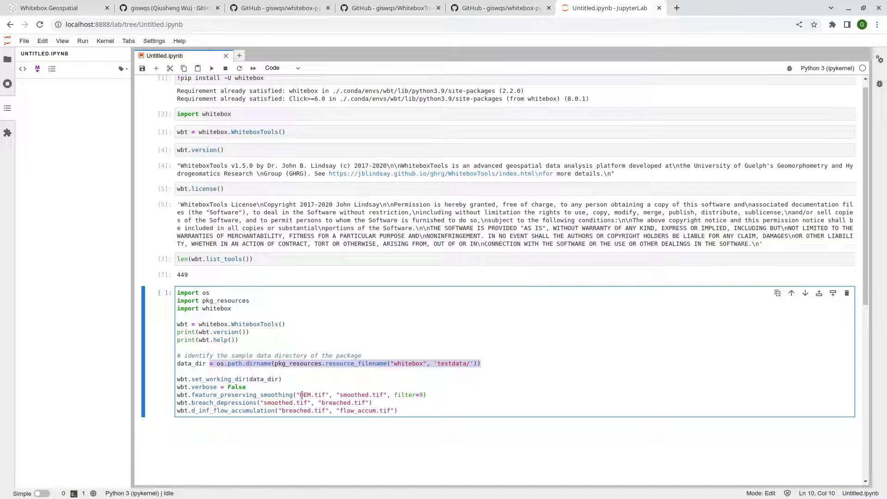
drag(301, 395, 326, 396)
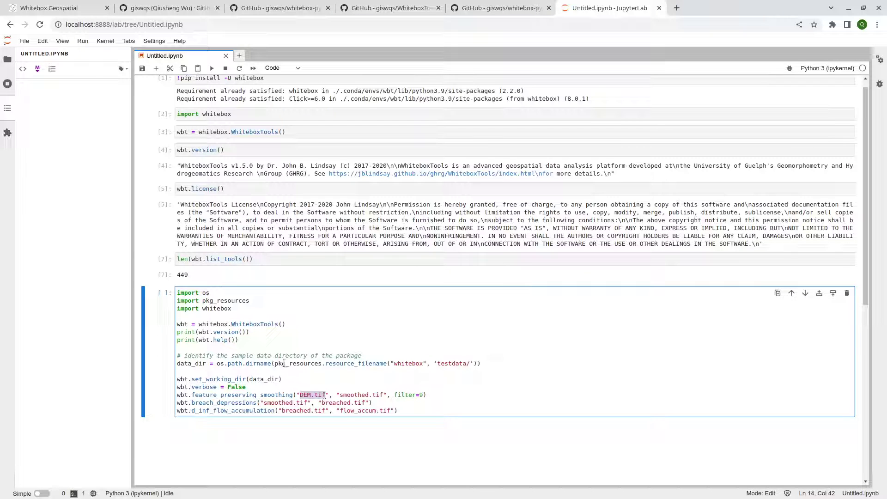
click(343, 395)
click(296, 364)
click(219, 370)
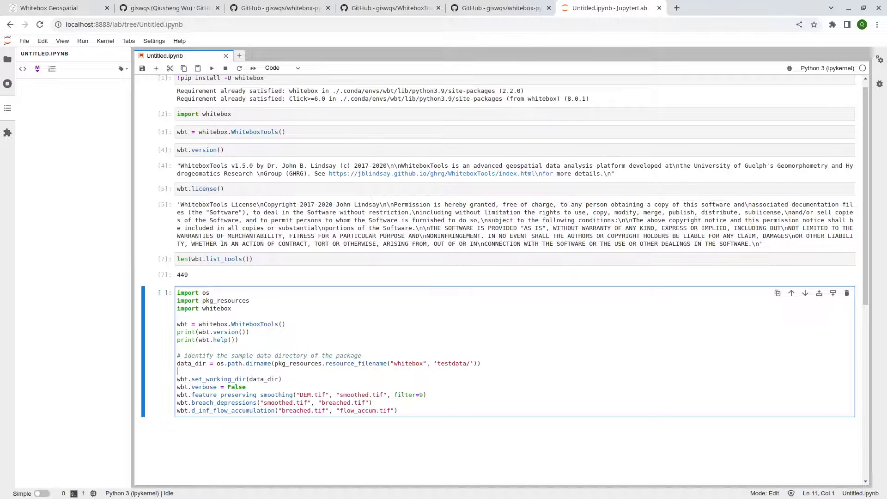
Switch to the Dolphin file manager, copy the path of the testdata/DEM folder in WhiteboxTools-ArcGIS, and minimize the window.
key(alt+Tab)
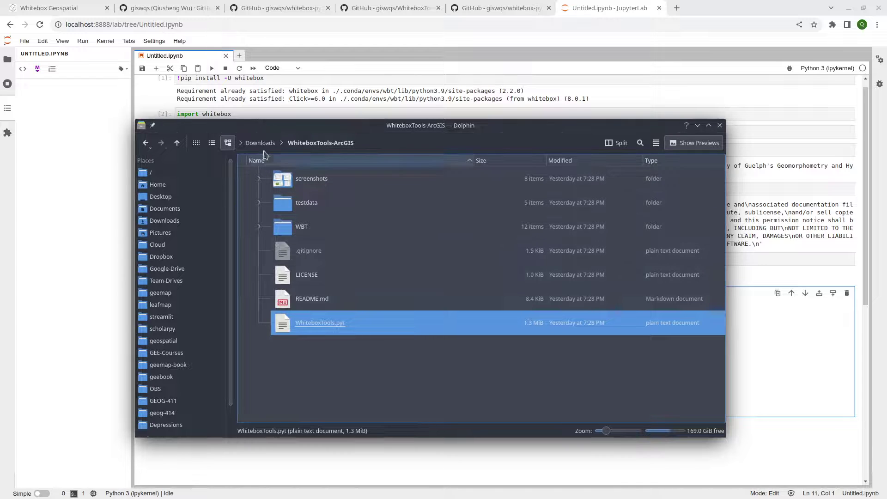
click(317, 227)
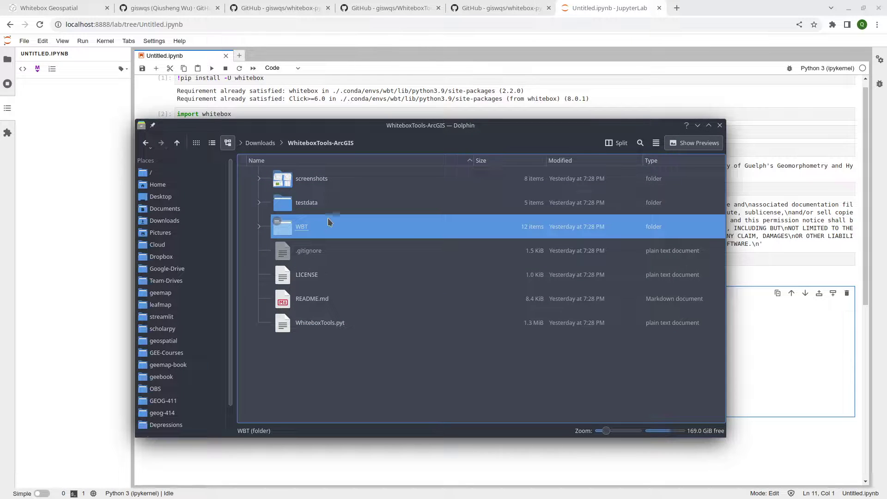
click(335, 207)
click(318, 181)
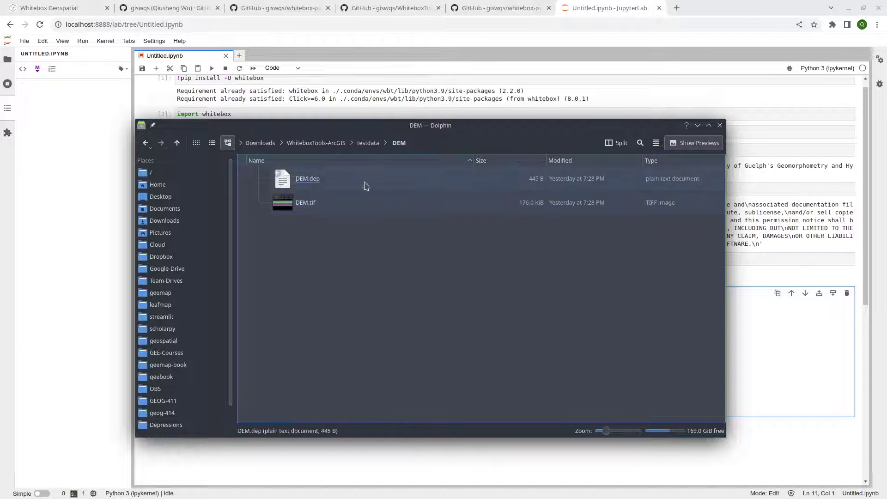
click(439, 143)
key(ctrl+c)
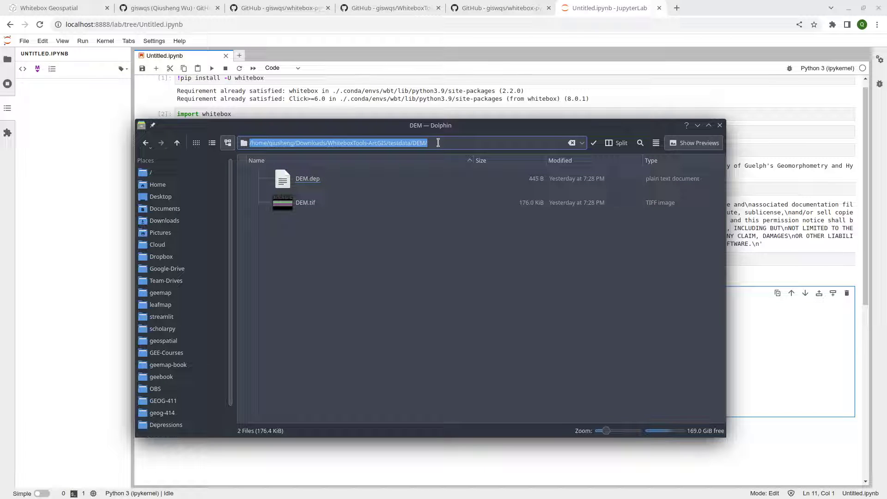
click(698, 126)
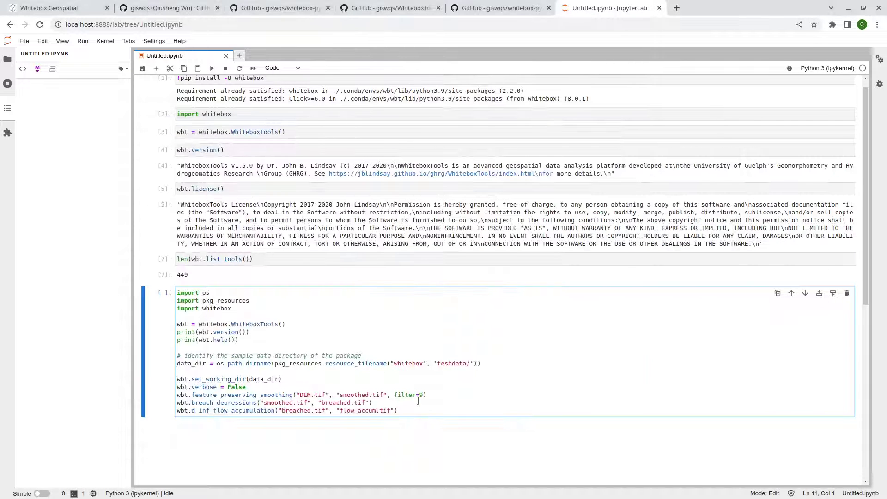
Replace the data_dir expression in the example cell with the copied testdata/DEM folder path in single quotes.
drag(479, 363, 402, 362)
drag(214, 359, 218, 361)
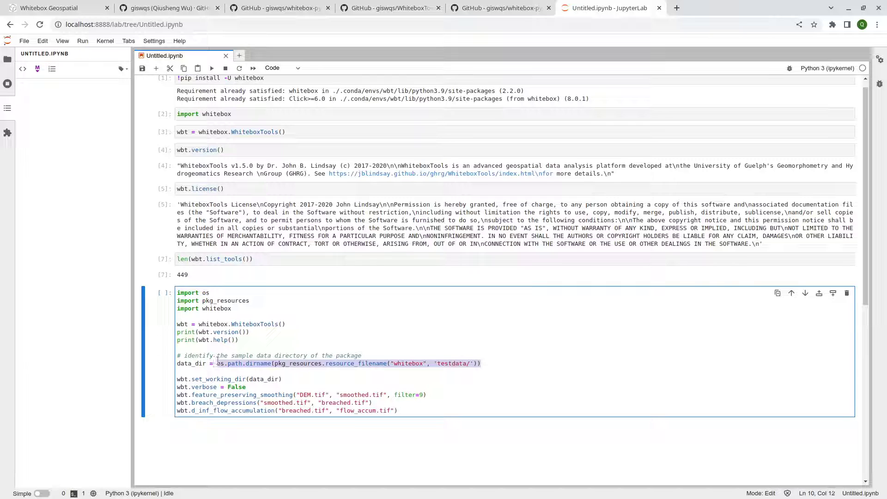
text('')
key(ctrl+v)
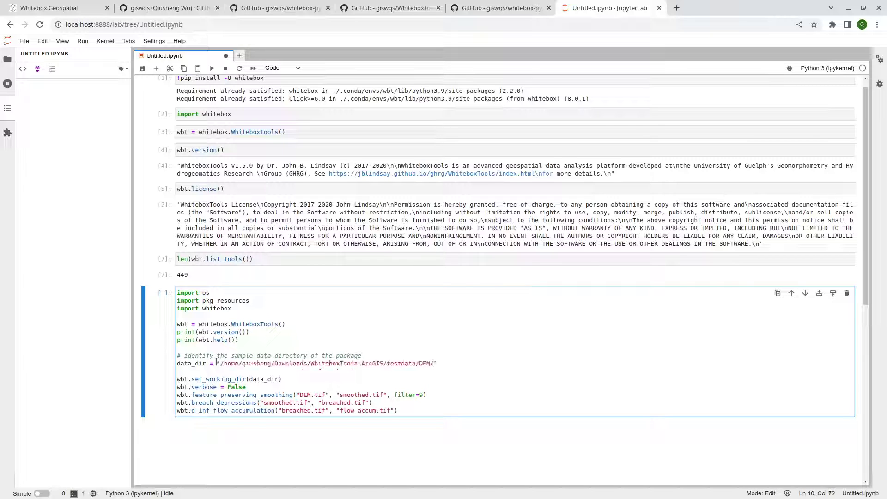
Delete the import pkg_resources line from the example cell and review the data_dir path and the feature_preserving_smoothing call.
double_click(236, 301)
triple_click(236, 301)
key(BackSpace)
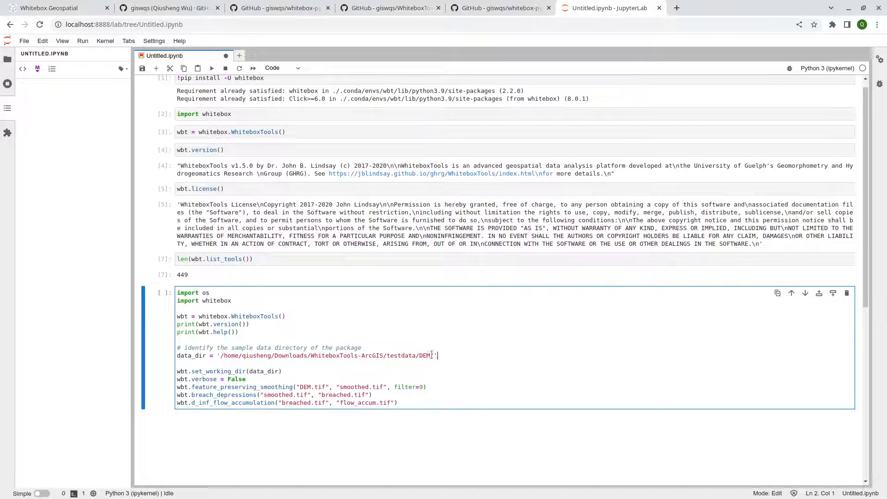
drag(437, 355, 233, 347)
drag(300, 387, 323, 387)
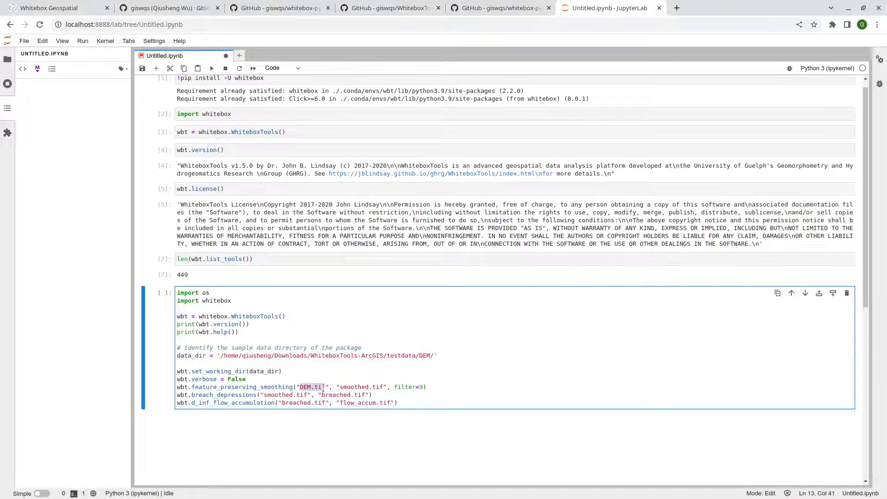
drag(195, 386, 282, 387)
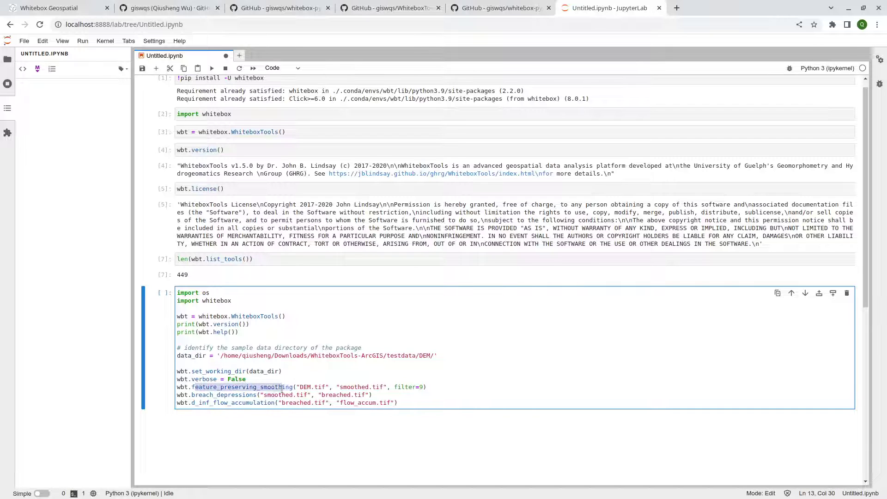
Review the breach_depressions and d_inf_flow_accumulation calls in the example cell and run the cell.
click(191, 396)
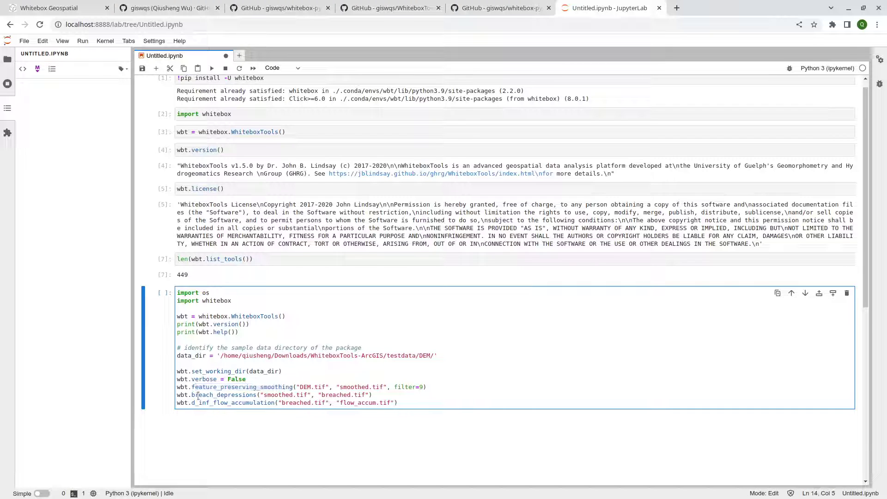
drag(198, 396, 257, 396)
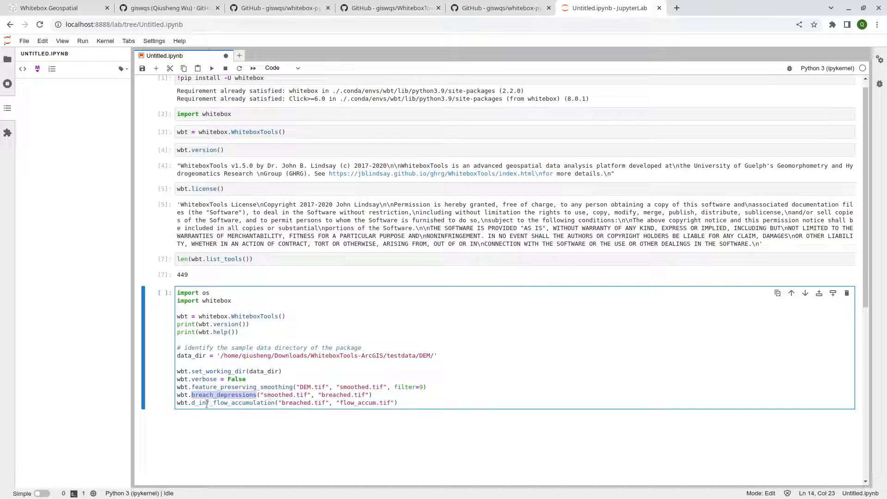
drag(193, 404, 272, 404)
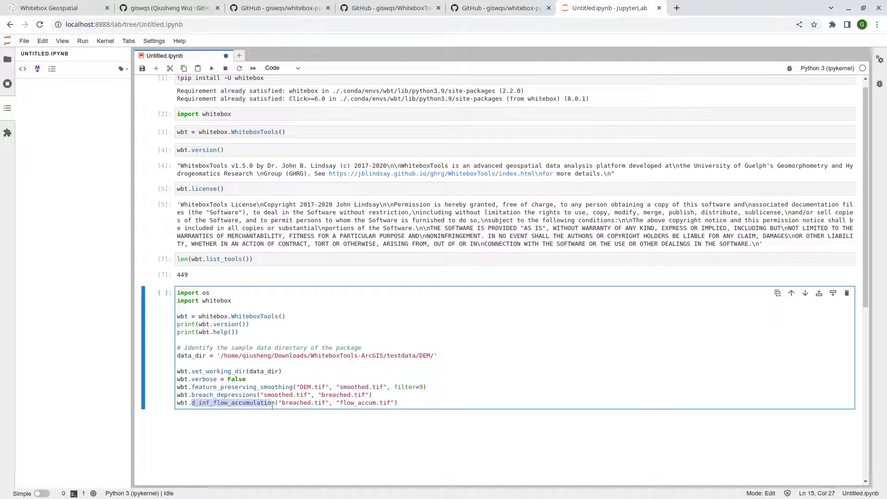
click(322, 395)
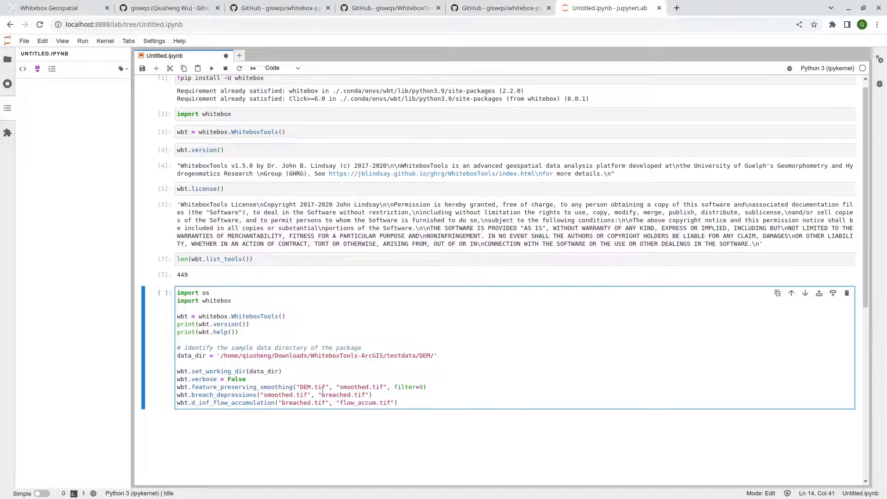
key(shift+Return)
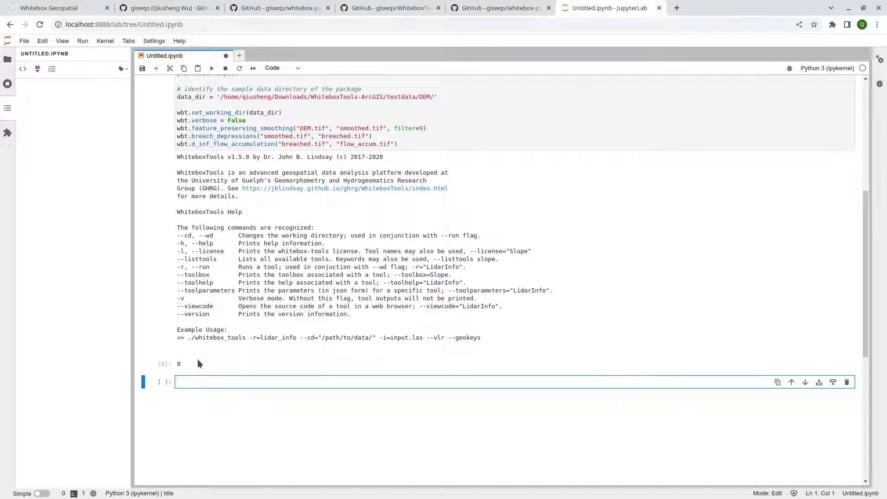
Open the Downloads/WhiteboxTools-ArcGIS/testdata/DEM folder in JupyterLab's file browser.
click(7, 59)
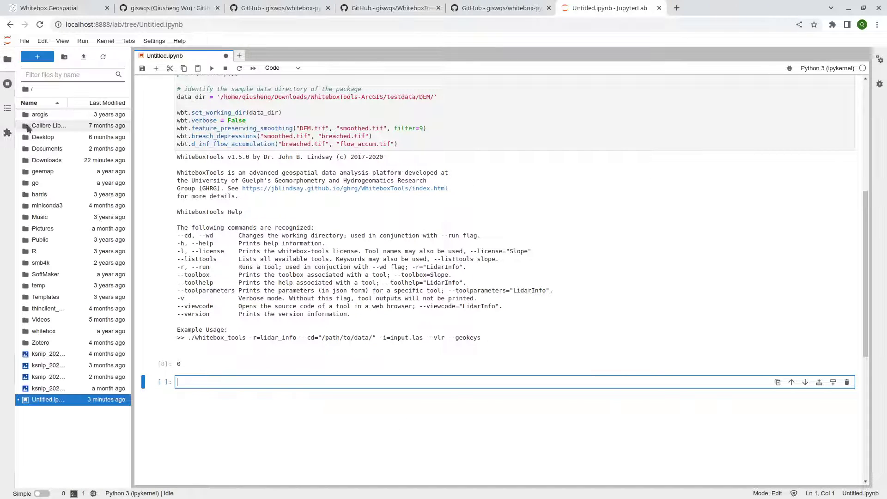
double_click(49, 161)
double_click(46, 115)
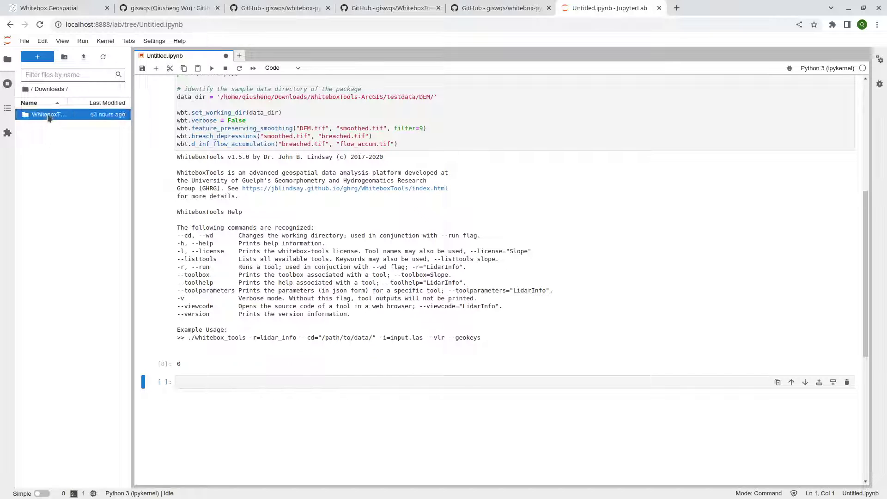
double_click(46, 145)
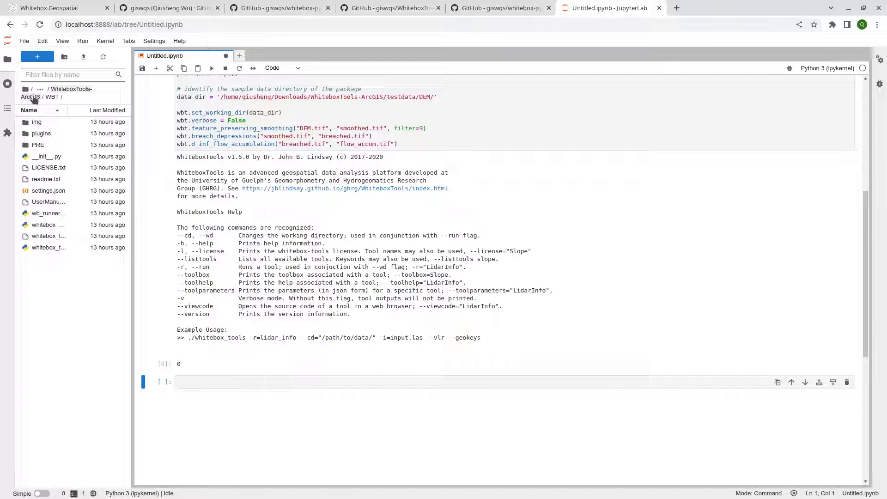
click(33, 97)
double_click(41, 133)
double_click(39, 116)
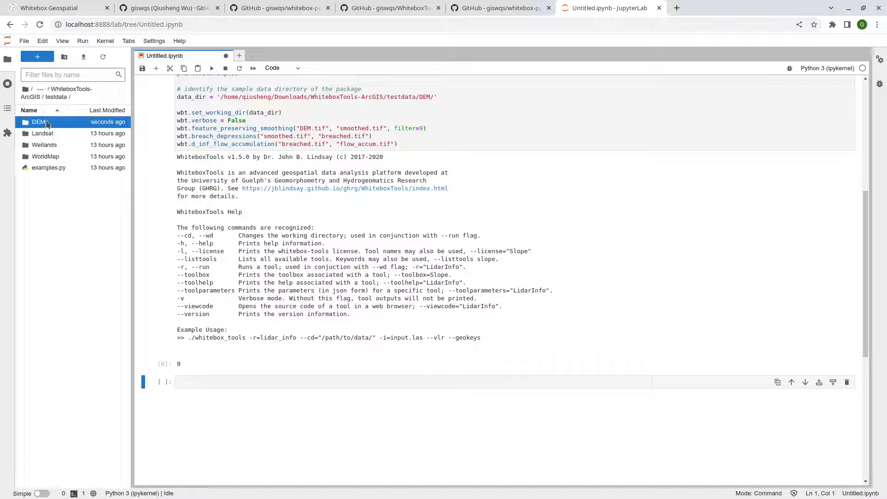
Widen the file browser, check the DEM.tif, flow_accum.tif and smoothed.tif entries in the DEM folder, and narrow the browser again.
drag(130, 206, 192, 206)
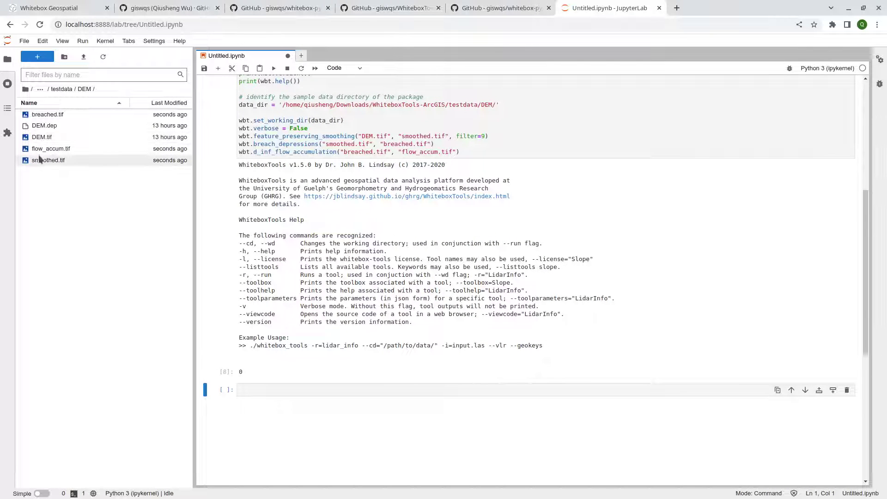
click(39, 160)
key(Up)
key(Up)
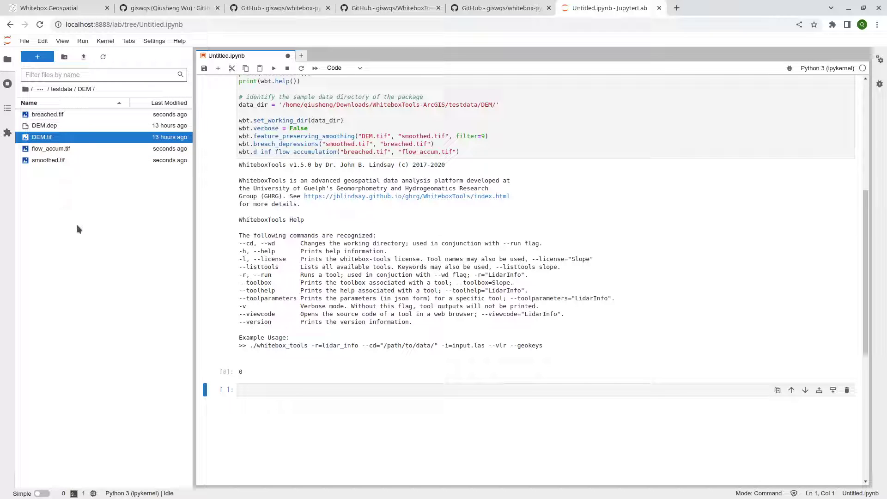
click(53, 149)
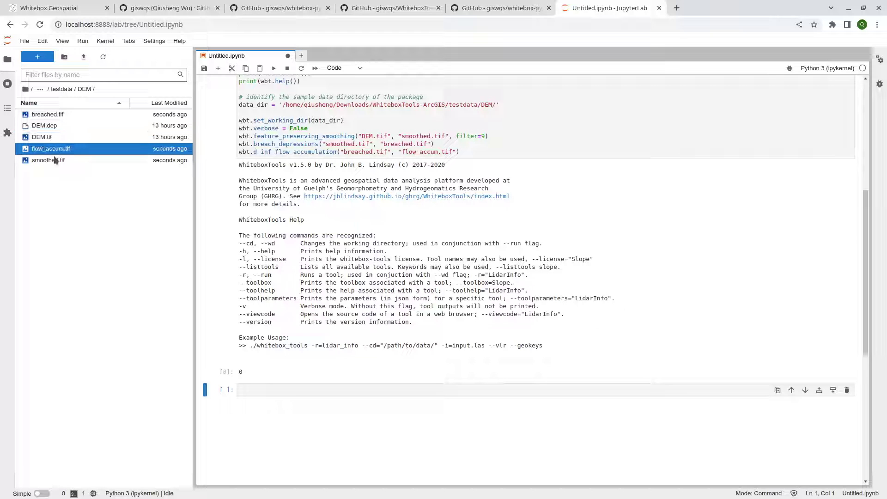
click(55, 159)
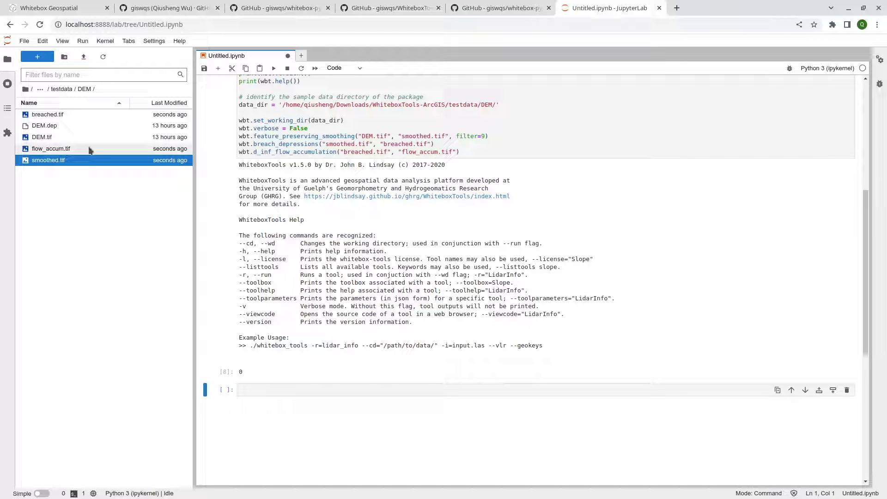
drag(192, 195, 143, 195)
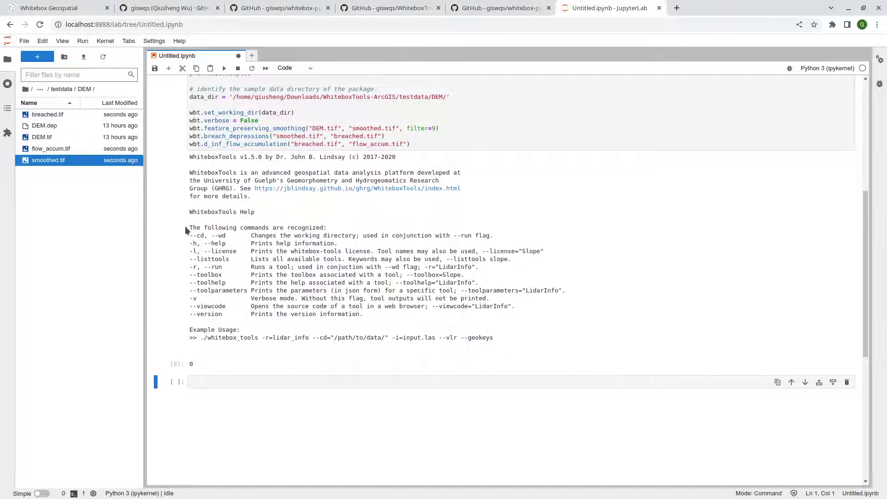
Enter import whiteboxgui in the empty cell at the end of the notebook and run it.
scroll(184, 226, up, 6)
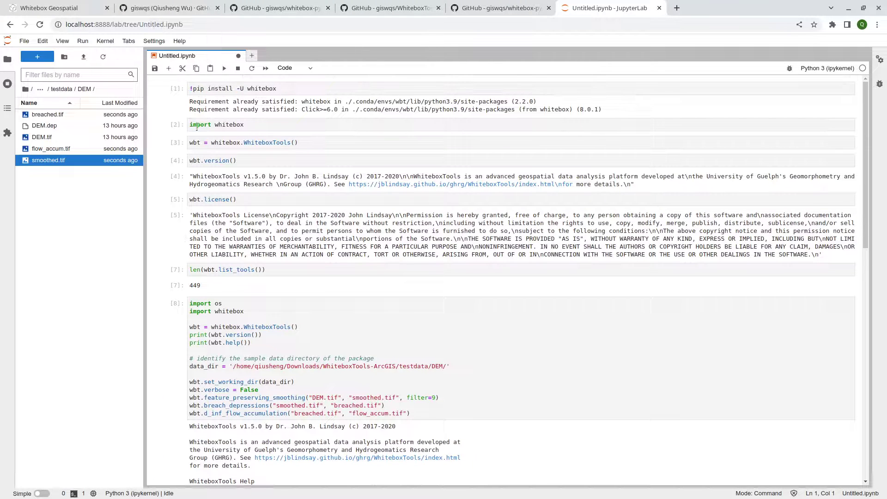
scroll(207, 160, down, 15)
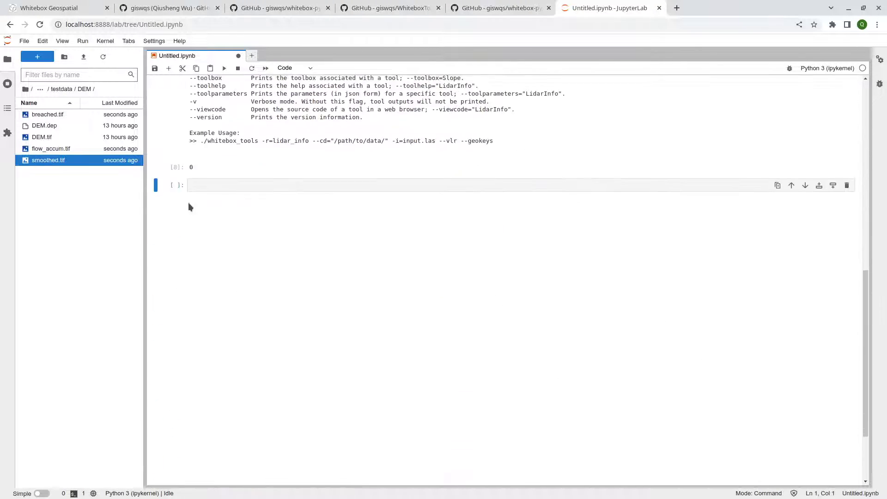
click(211, 180)
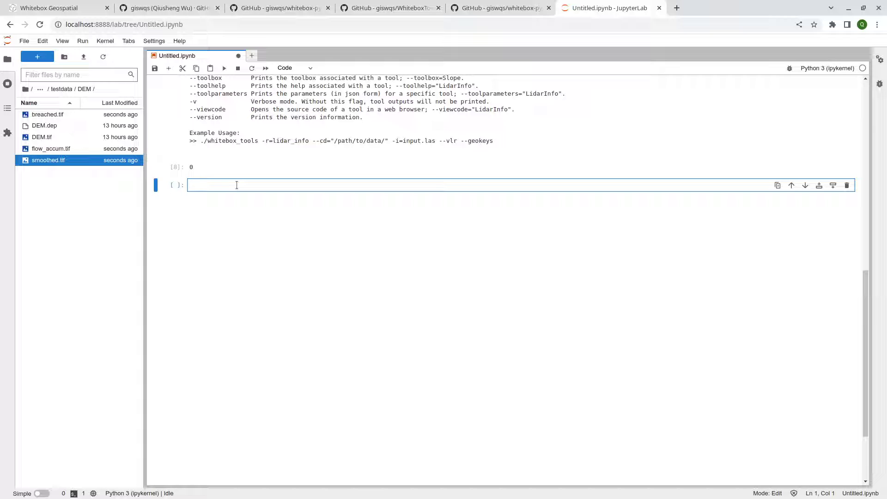
text(white)
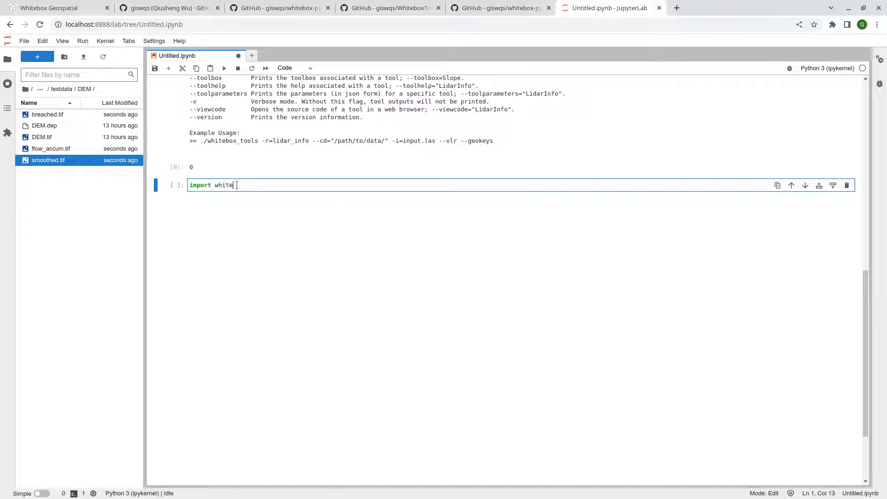
key(Down)
key(Return)
key(shift+Return)
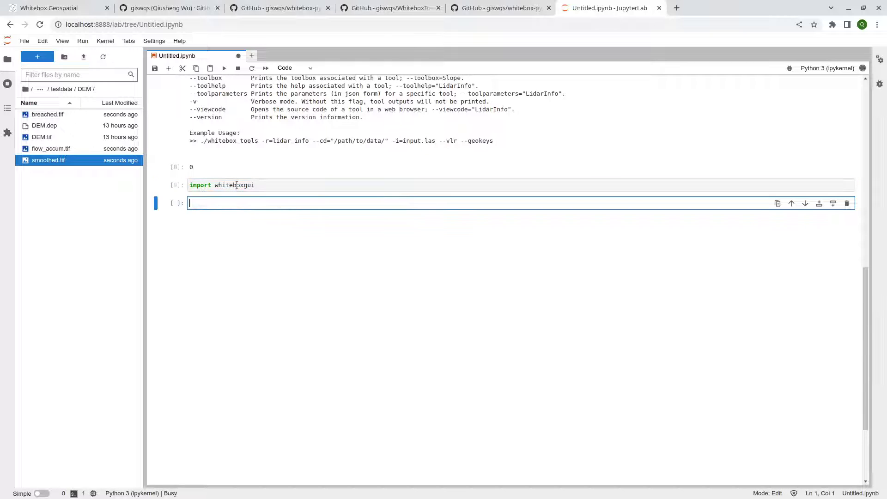
Switch to the author's GitHub profile page and open the whiteboxgui repository in a new browser tab.
click(171, 8)
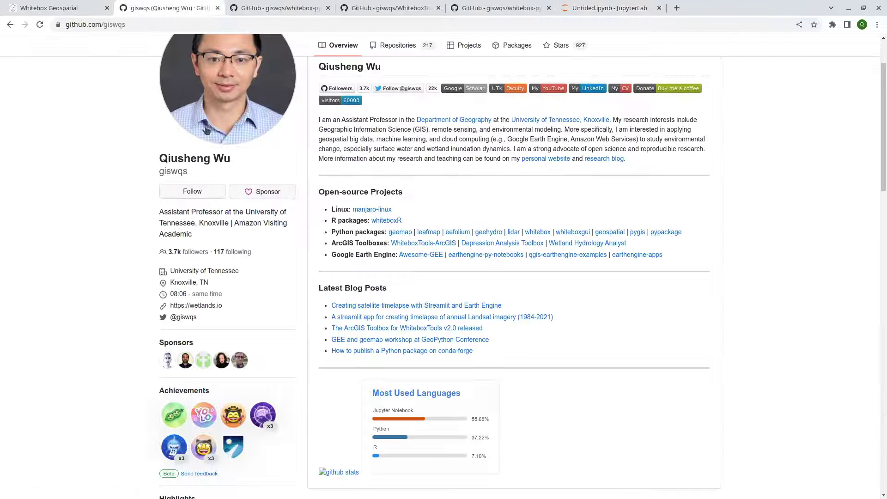
right_click(561, 233)
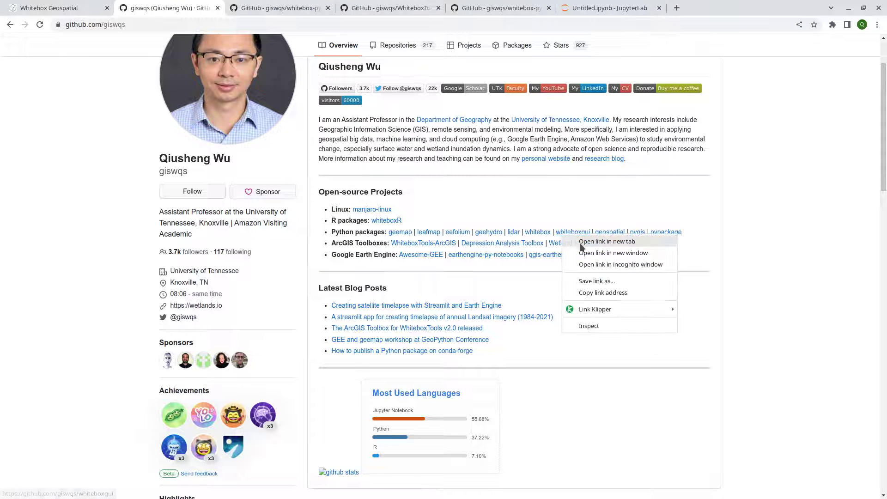
click(601, 242)
click(277, 8)
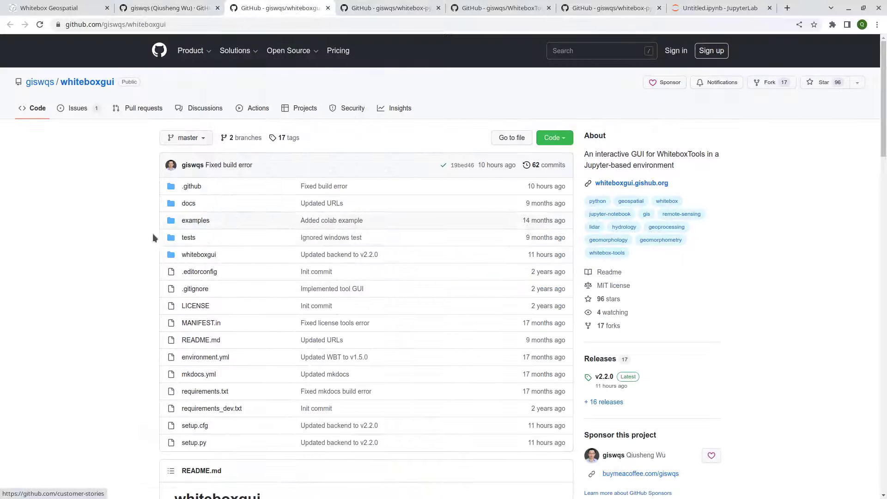
Read the description, installation commands, usage example and demo in the whiteboxgui README.
scroll(125, 224, down, 2)
scroll(125, 225, down, 10)
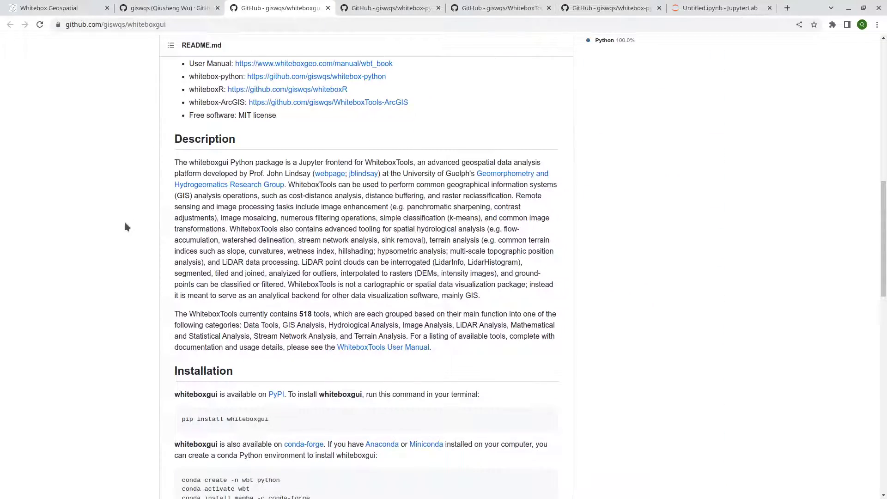
scroll(126, 224, down, 3)
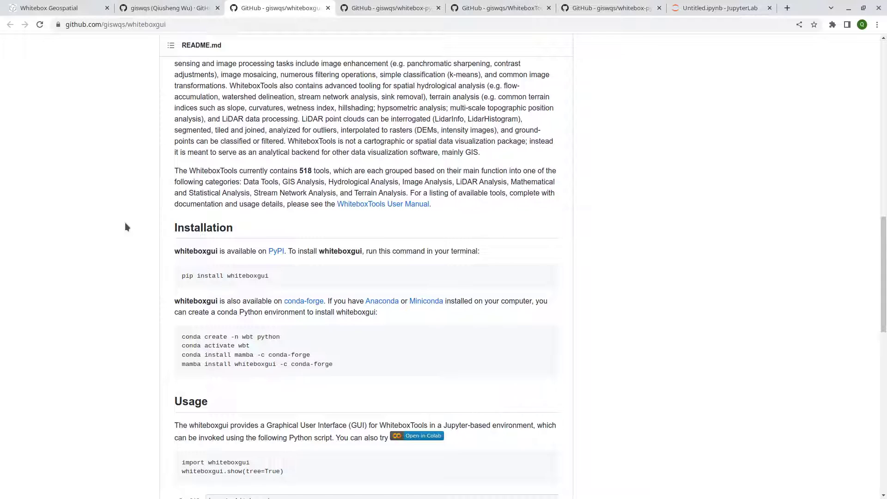
scroll(126, 223, up, 3)
scroll(126, 222, down, 7)
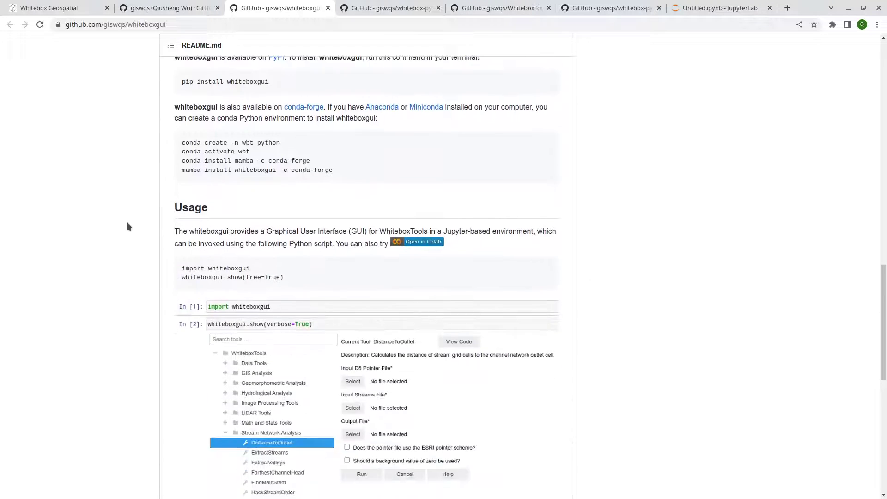
scroll(127, 222, down, 3)
scroll(206, 234, down, 3)
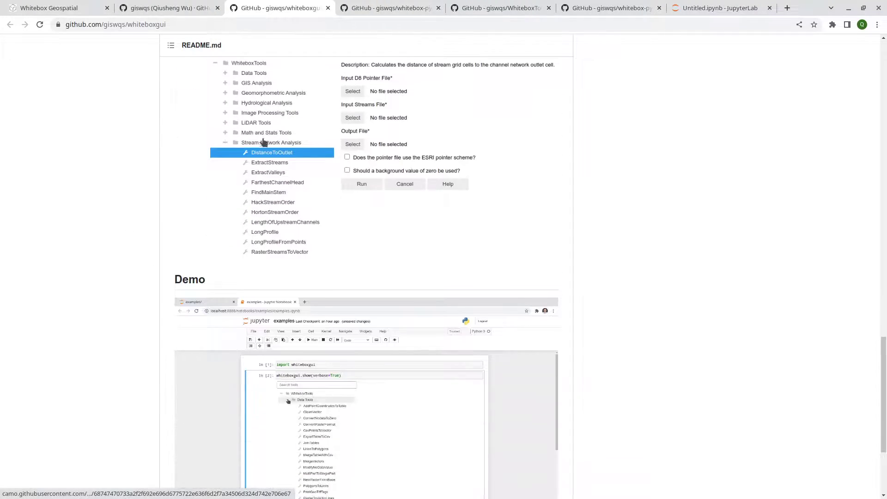
scroll(259, 166, down, 2)
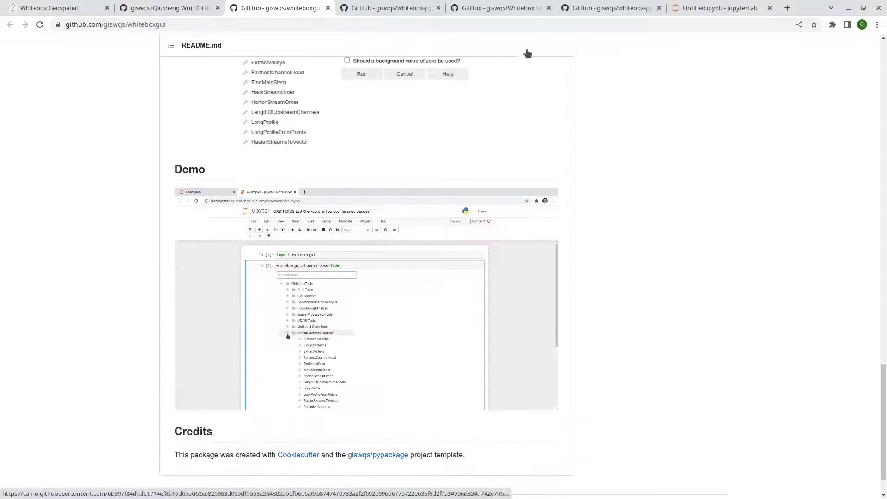
Return to the JupyterLab notebook, enter whiteboxgui.show() in the empty cell, and run it to display the toolbox interface.
click(697, 9)
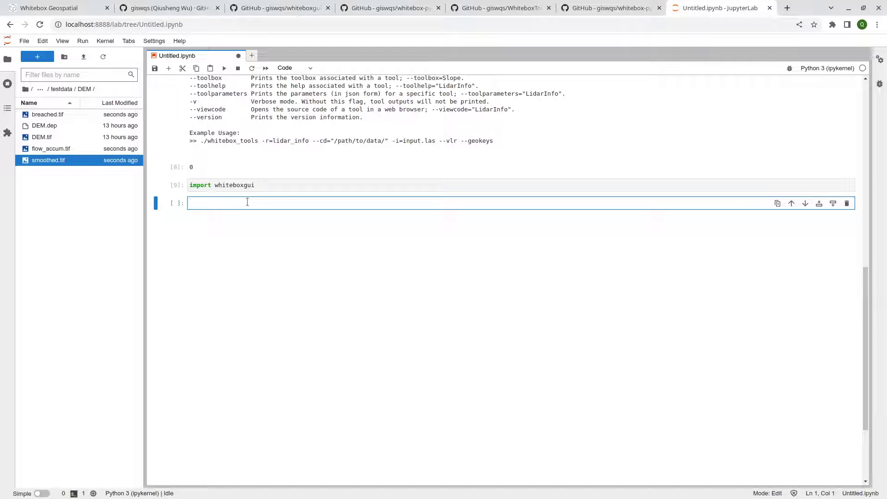
text(white)
key(Tab)
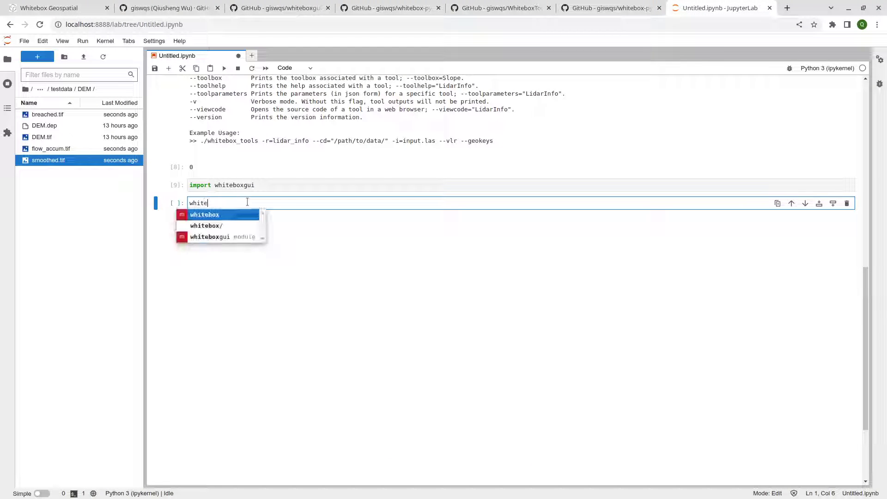
key(Down)
key(Down)
key(Return)
text(.)
key(Tab)
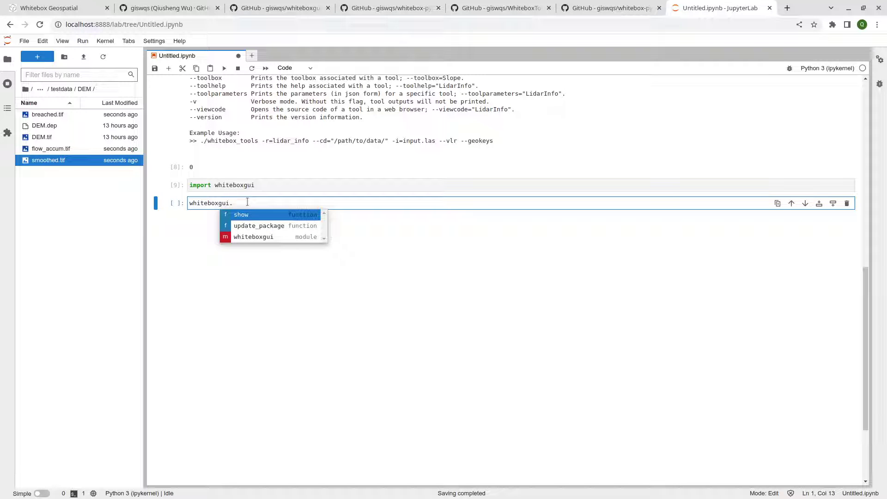
key(Down)
key(Up)
key(Return)
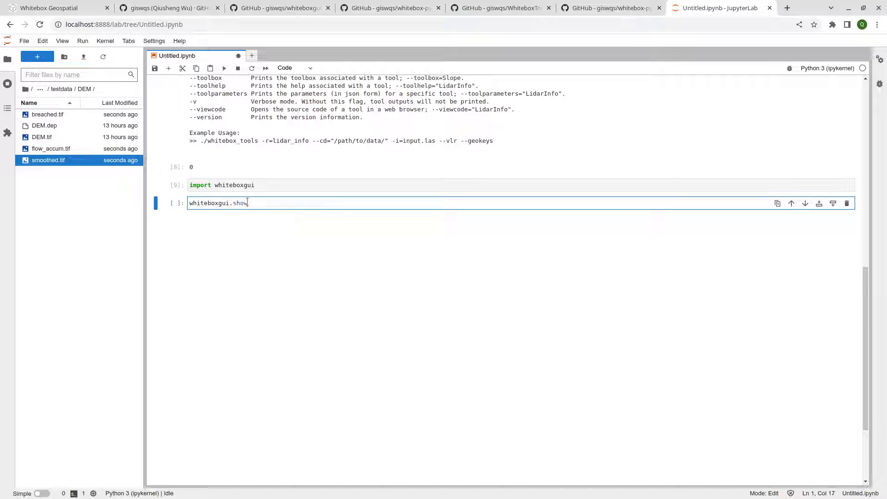
text(())
key(shift+Return)
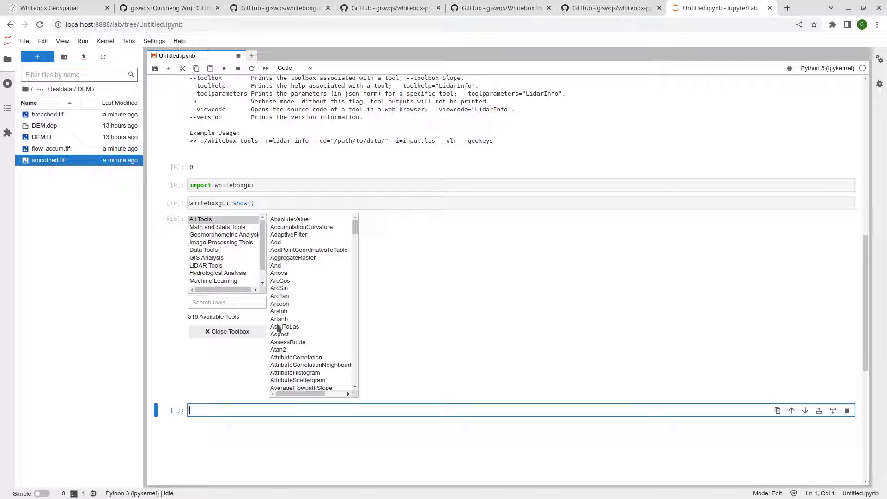
scroll(279, 328, up, 5)
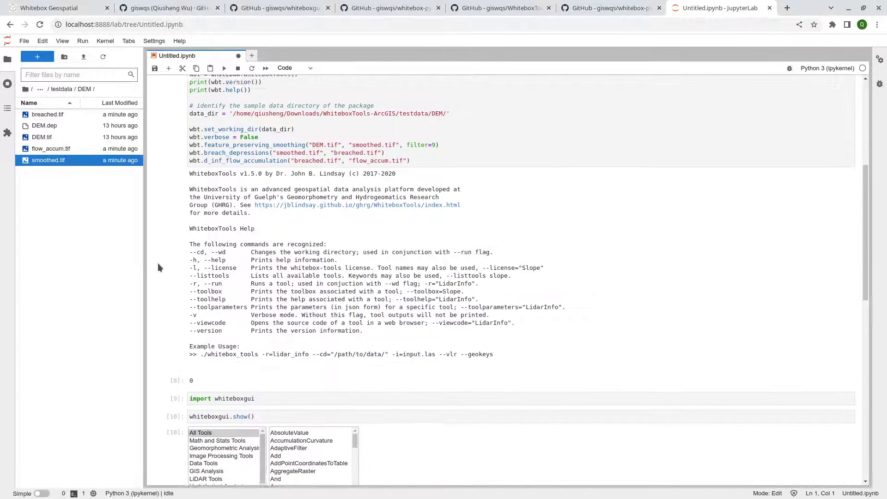
scroll(157, 262, up, 6)
scroll(183, 277, down, 8)
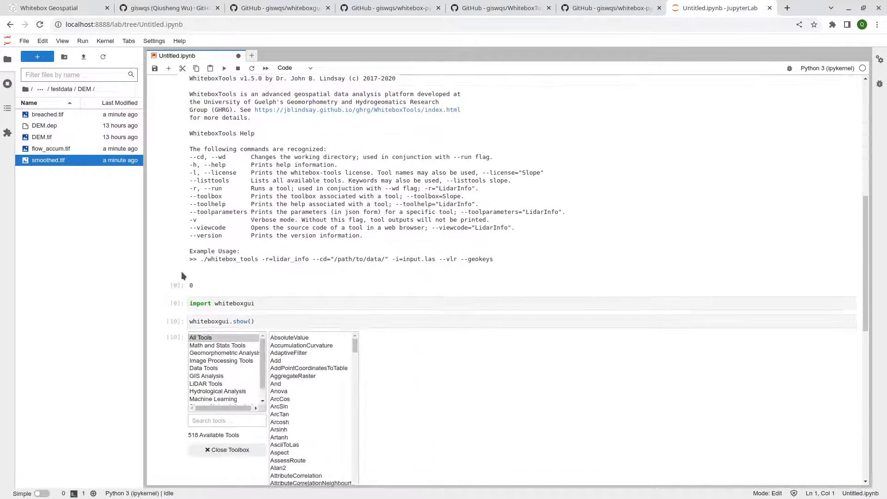
scroll(182, 271, down, 4)
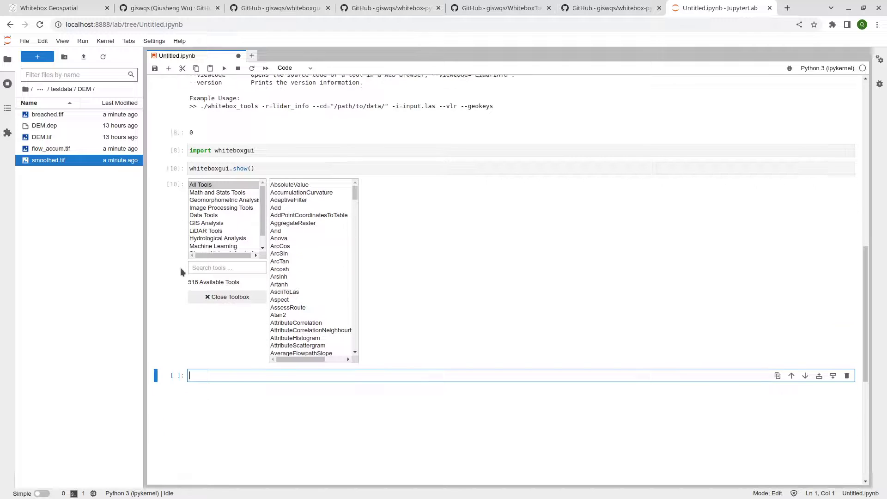
Browse the tools in the GIS Analysis, Machine Learning and Stream Network Analysis categories, ending on Hydrological Analysis.
click(214, 230)
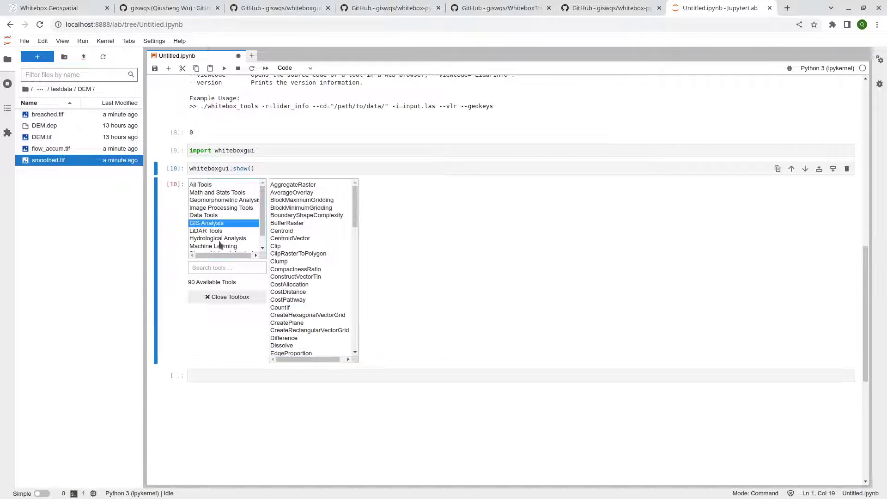
click(221, 238)
scroll(262, 237, down, 1)
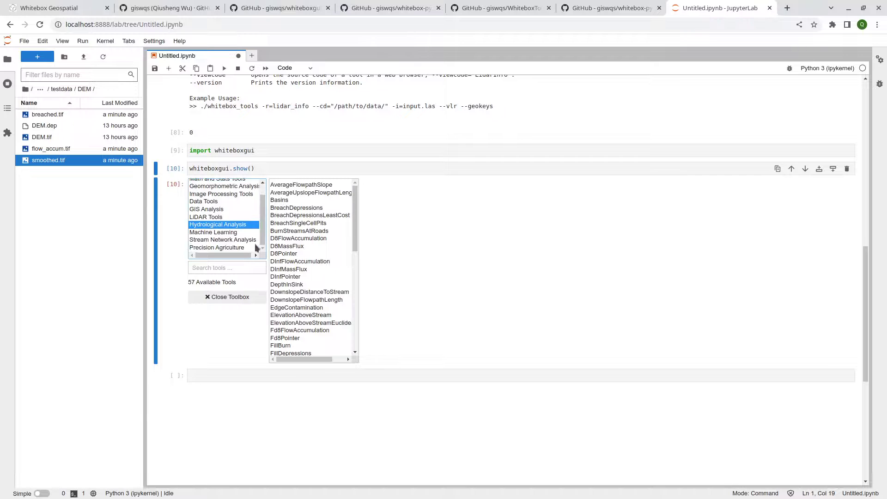
click(226, 232)
click(226, 240)
click(223, 225)
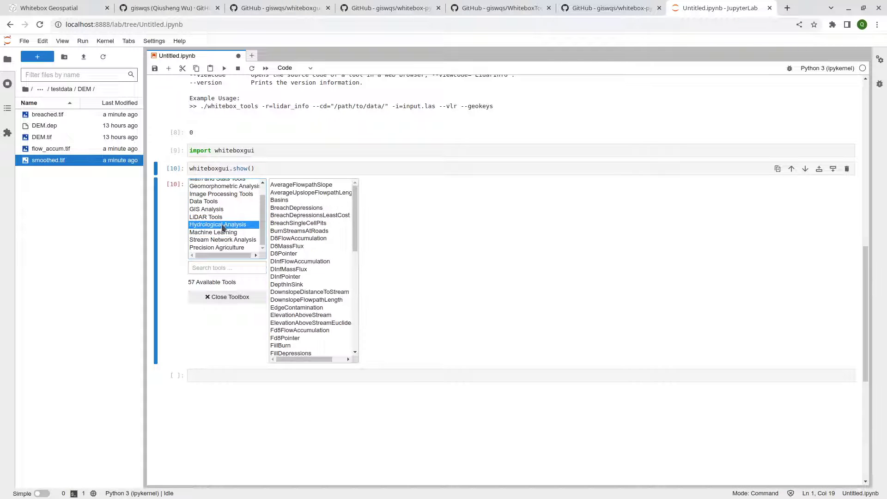
Search the toolbox for "depress", open the FillDepressions tool, and enlarge its description box to show the full text.
click(207, 267)
text(depress)
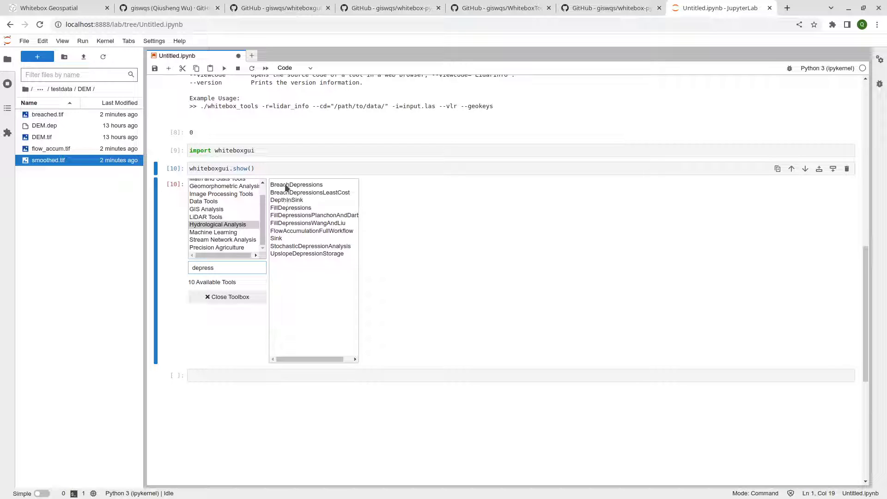
click(291, 209)
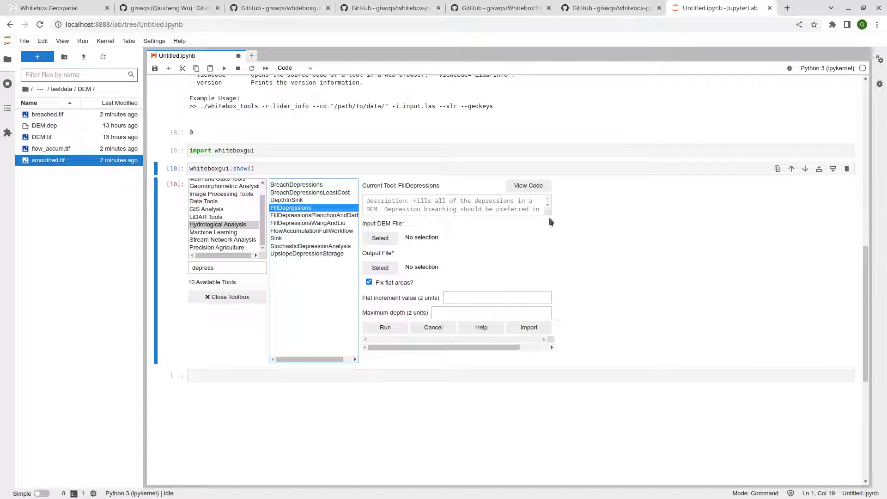
mouse_move(548, 214)
mouse_down()
mouse_move(569, 278)
mouse_move(552, 227)
mouse_up()
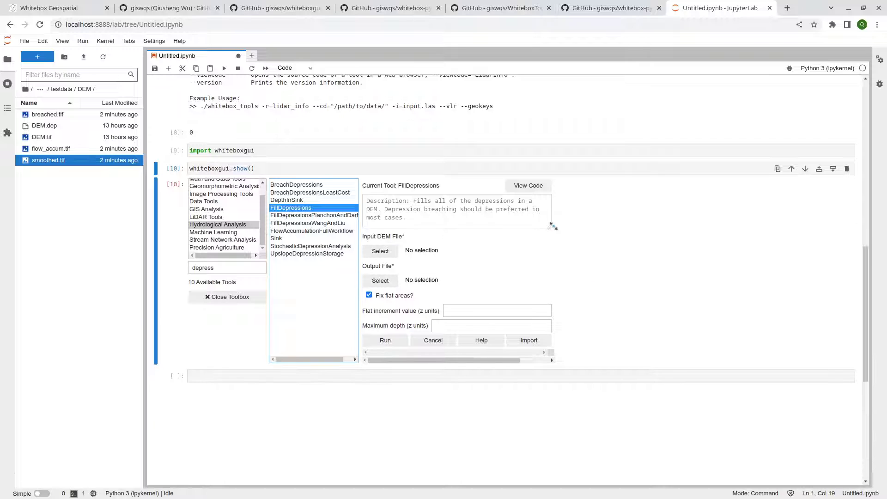
View the FillDepressions source code on GitHub, skim through the file, and return to the JupyterLab notebook.
click(531, 186)
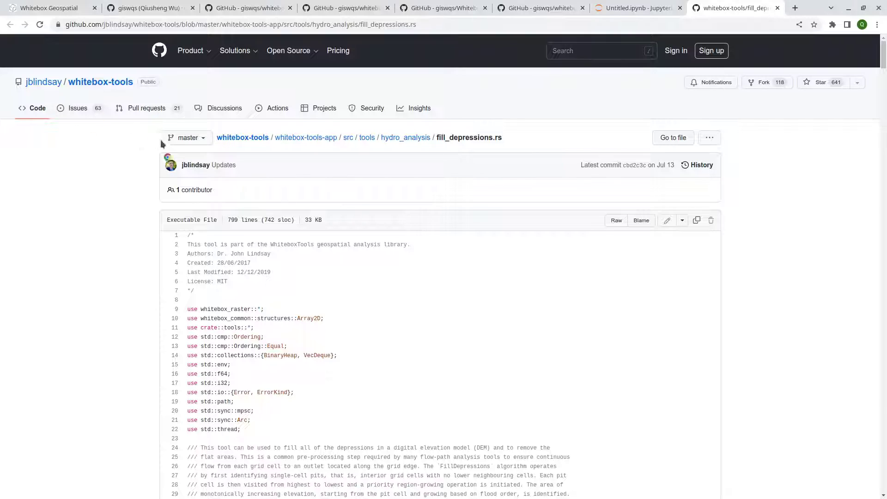
scroll(124, 161, down, 2)
scroll(122, 155, up, 2)
scroll(122, 155, down, 6)
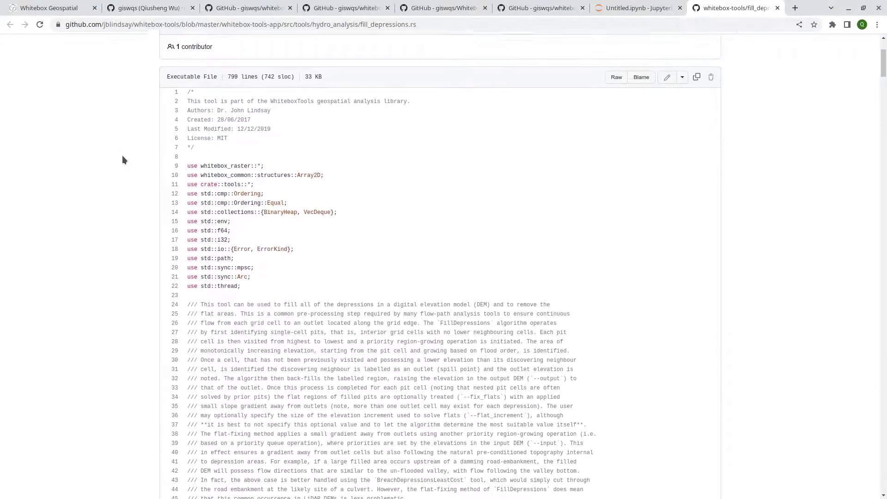
scroll(785, 87, down, 4)
drag(881, 89, 814, 65)
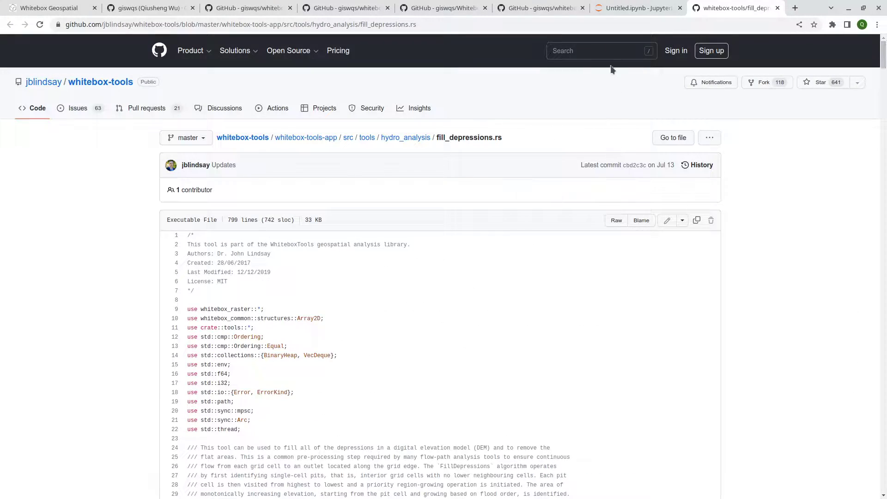
click(635, 8)
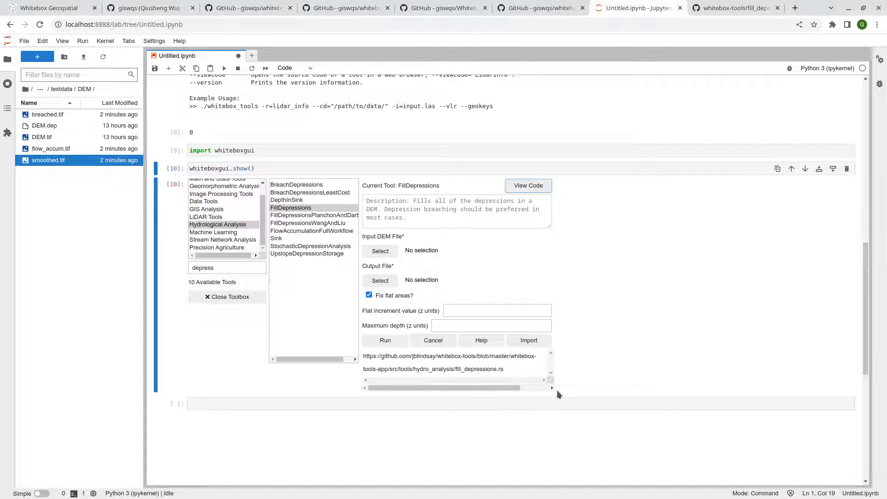
Set the input DEM file to DEM.tif from the testdata/DEM folder of WhiteboxTools-ArcGIS in Downloads.
click(380, 251)
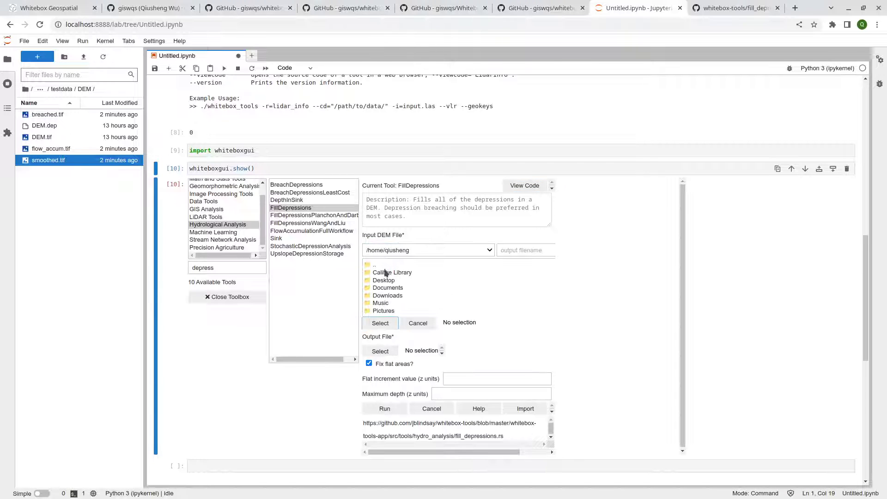
click(398, 296)
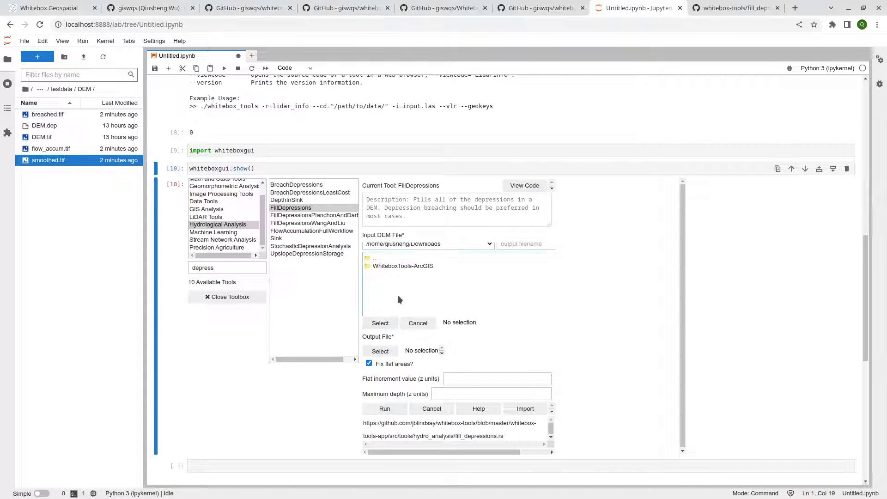
click(395, 265)
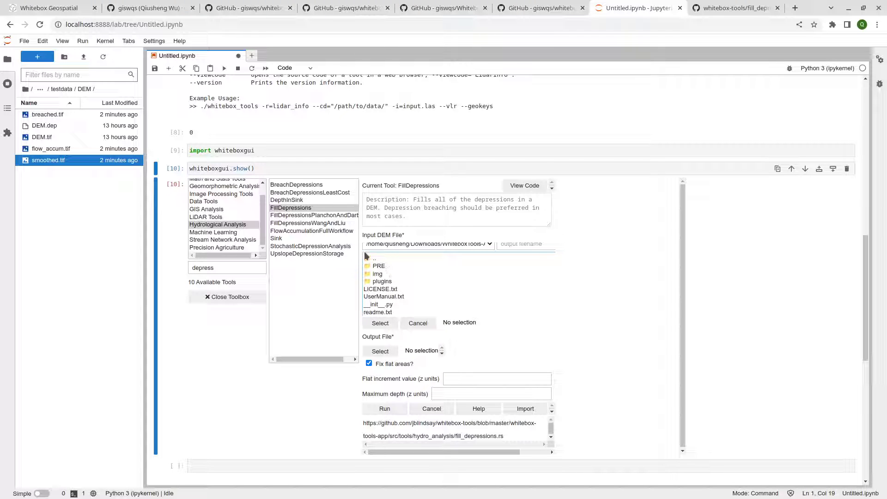
click(368, 257)
click(387, 282)
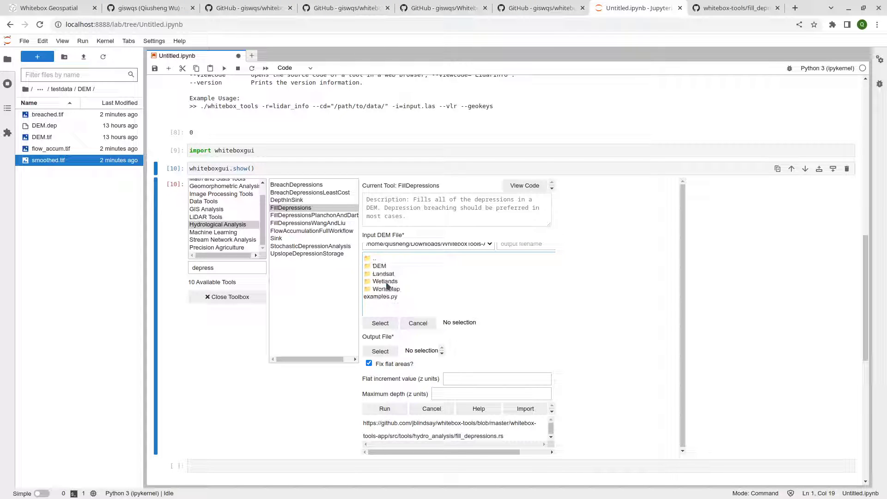
click(384, 267)
click(380, 275)
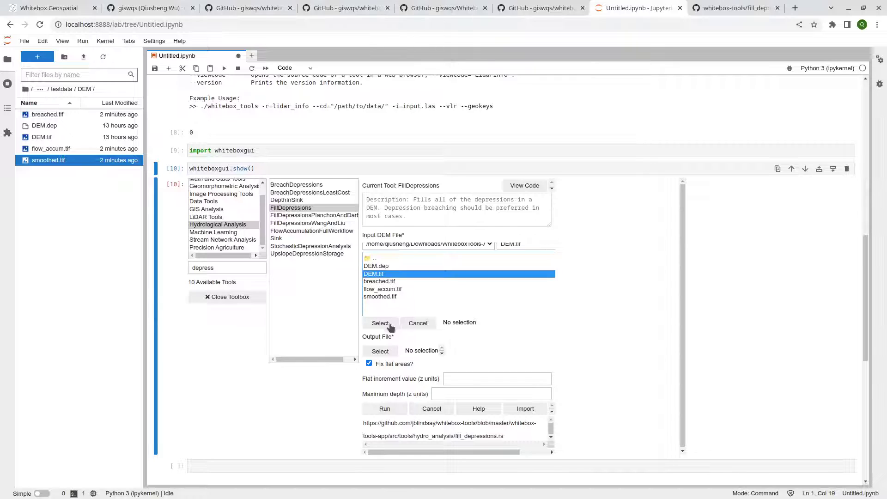
click(390, 326)
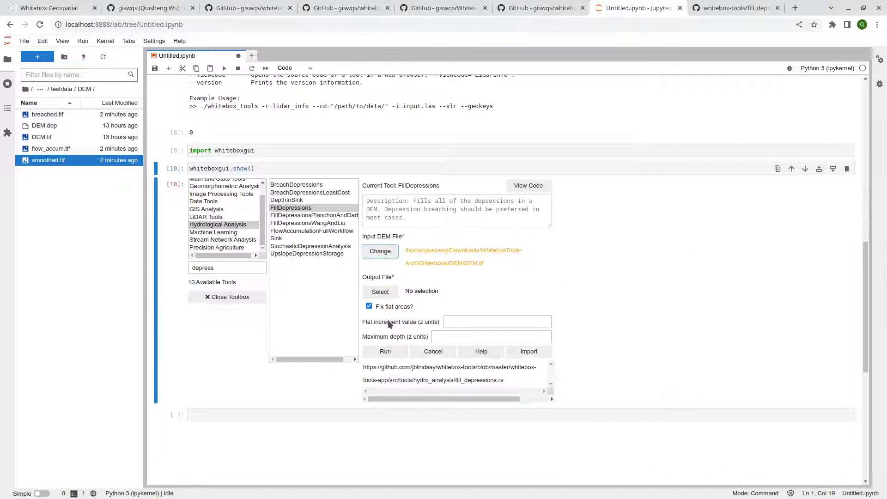
Set the output file of FillDepressions to filled.tif in the Downloads folder.
click(384, 292)
click(388, 344)
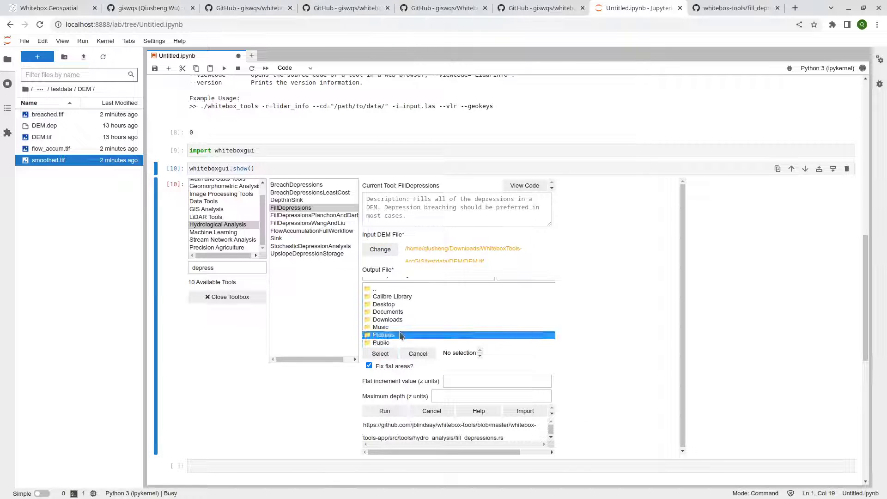
click(375, 289)
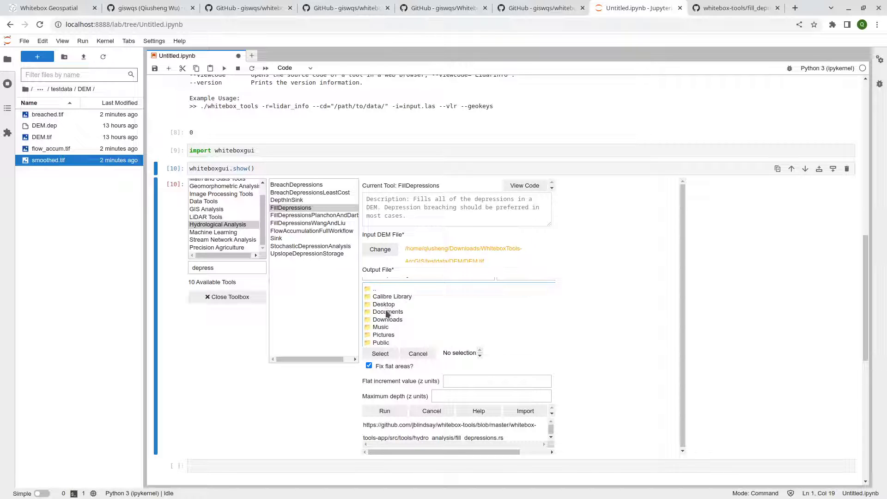
click(387, 320)
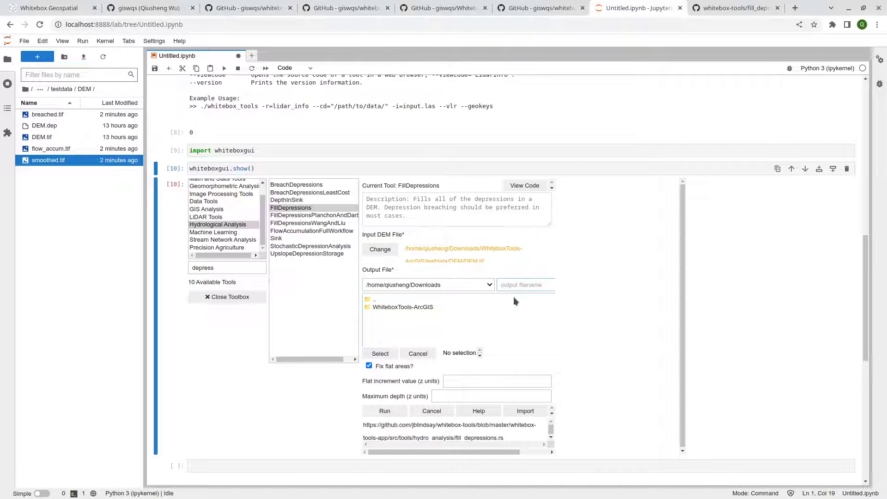
text(filled.tif)
click(375, 356)
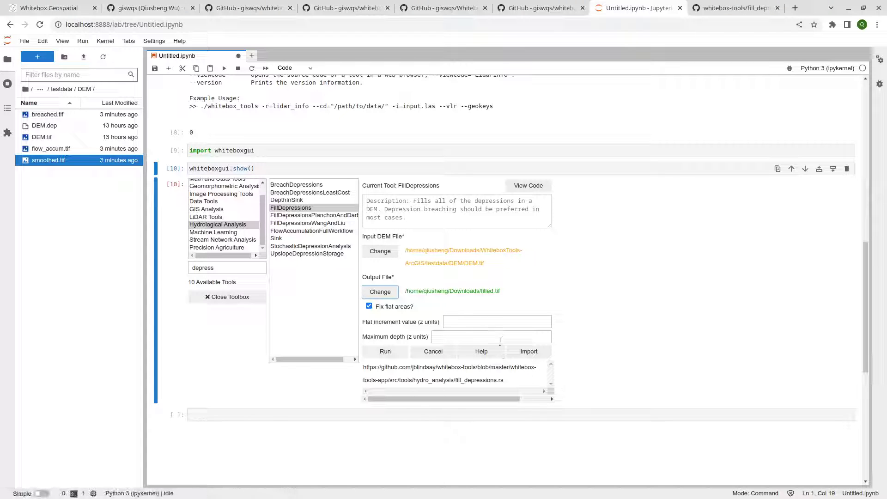
Run FillDepressions, read its output log, and locate filled.tif in the Downloads folder of the file browser.
click(395, 352)
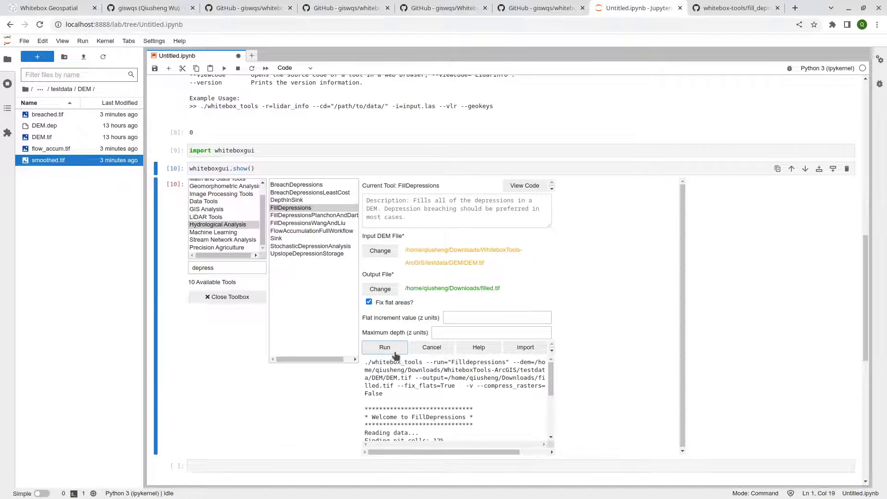
drag(552, 388, 552, 432)
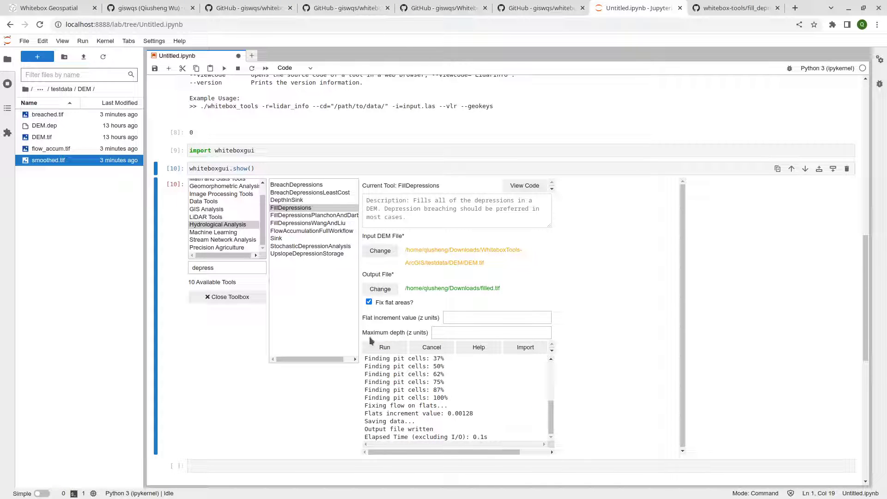
click(26, 91)
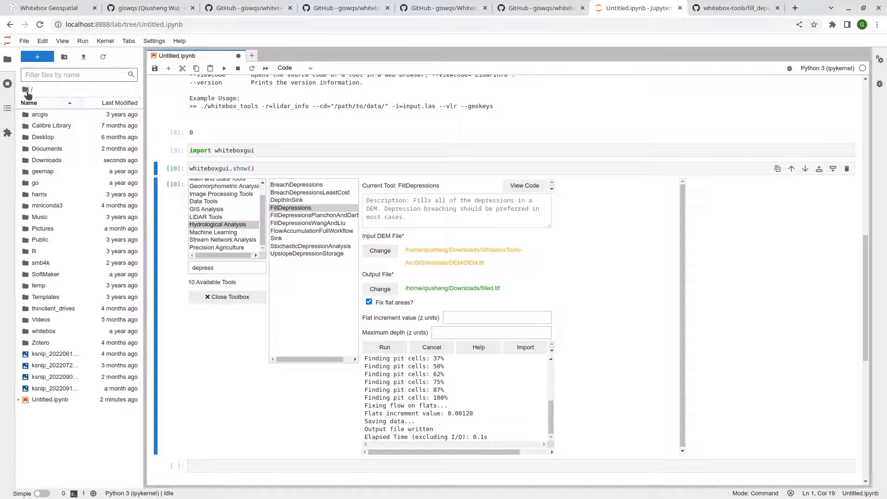
double_click(54, 161)
click(54, 125)
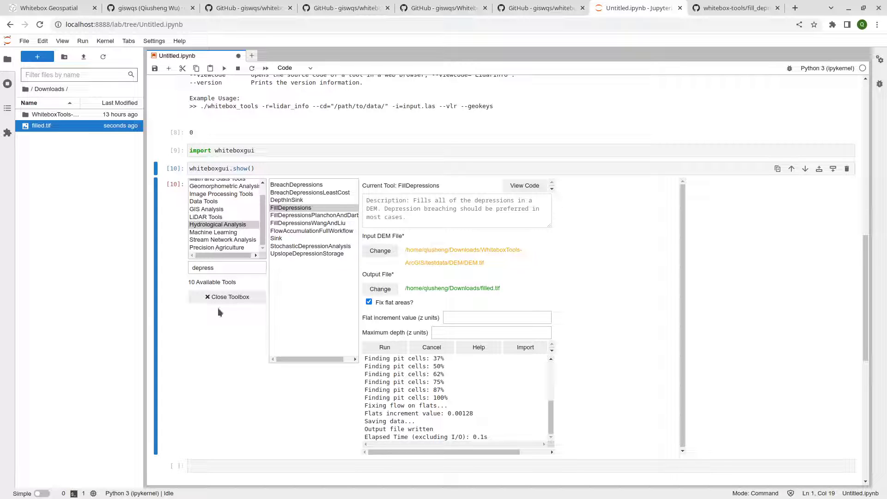
Close the toolbox, change the call to whiteboxgui.show(tree=True), and run the cell to display the tree-mode toolbox.
click(232, 299)
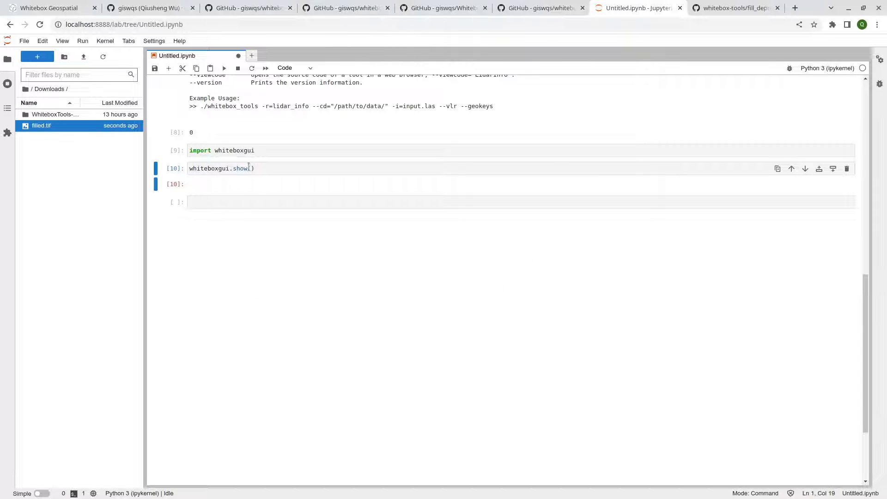
click(253, 169)
key(shift+Tab)
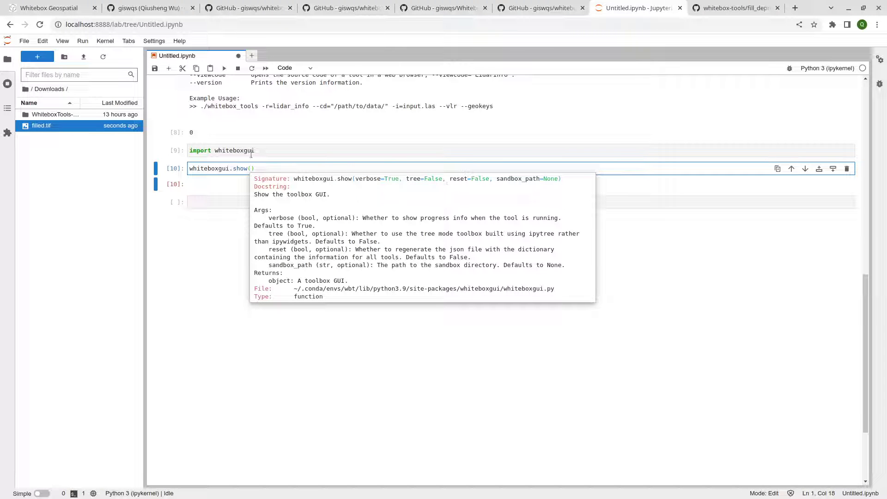
text(tree)
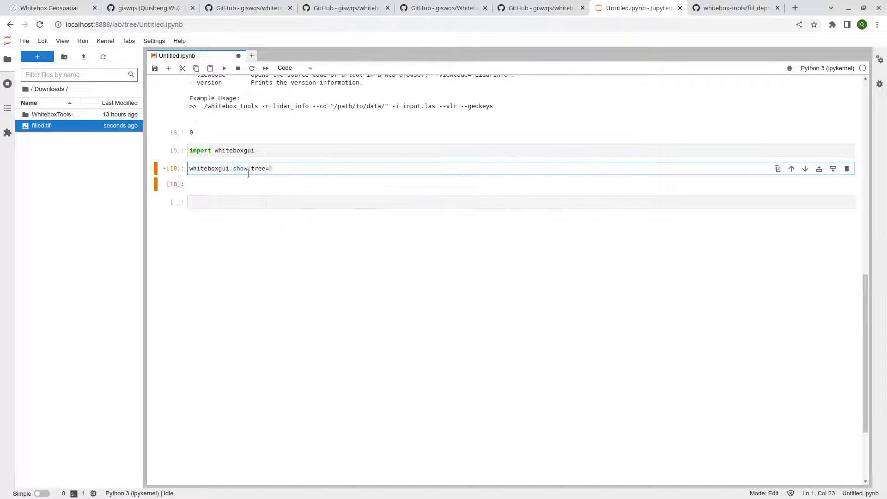
text(=True)
key(shift+Return)
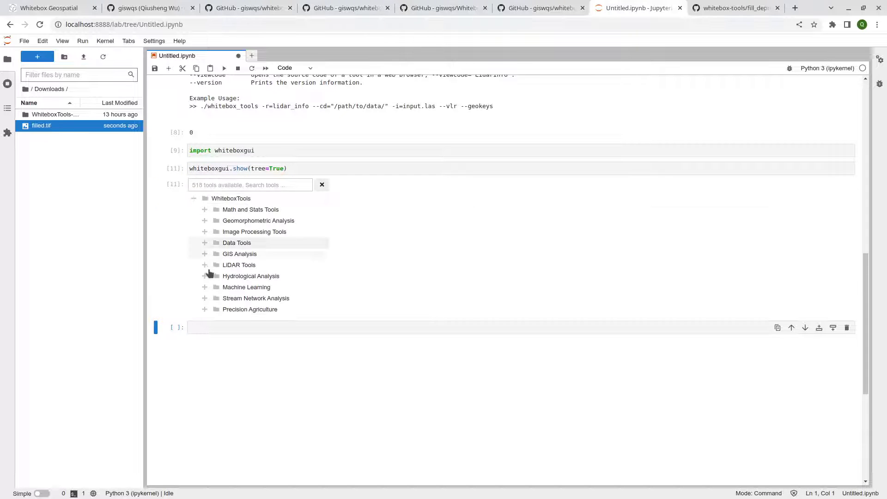
Expand and collapse the Precision Agriculture and Machine Learning categories in the toolbox tree to preview their tools.
click(205, 309)
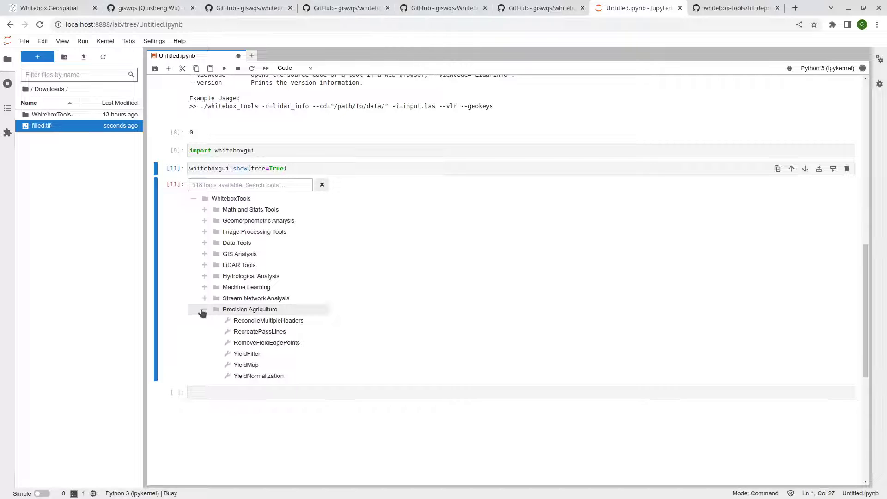
click(204, 310)
click(203, 287)
click(204, 287)
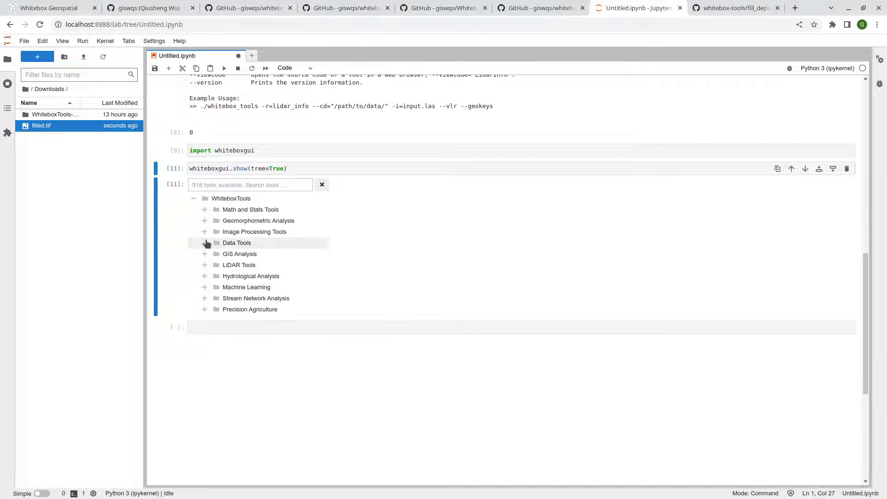
Expand Hydrological Analysis in the tree, open the AverageUpslopeFlowpathLength tool, and look over its parameters and the category's tool list.
click(205, 276)
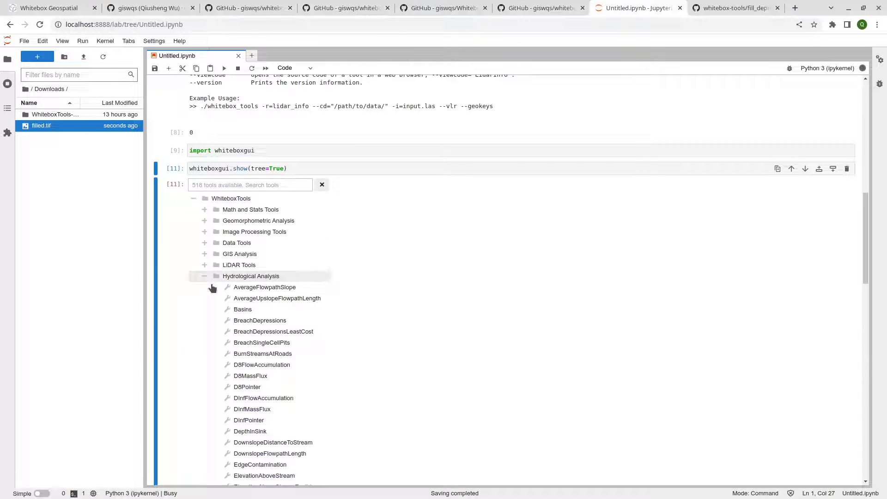
click(258, 298)
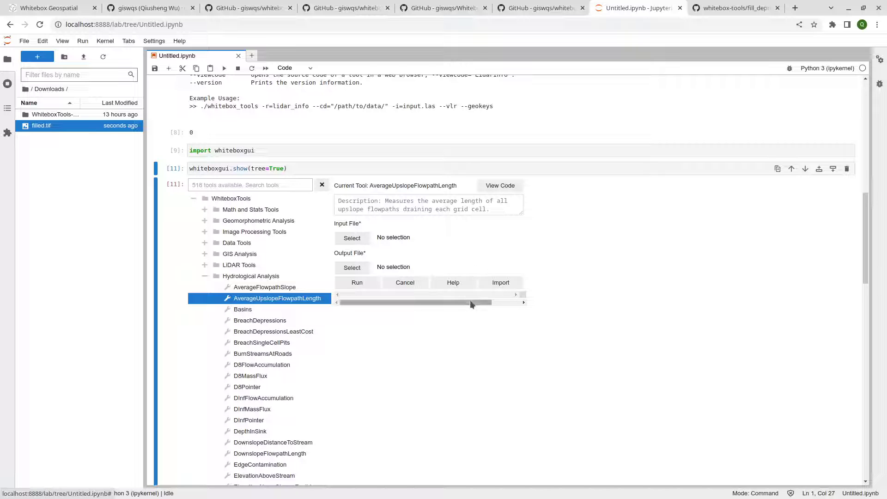
mouse_move(470, 300)
mouse_down()
mouse_move(506, 304)
mouse_move(470, 301)
mouse_up()
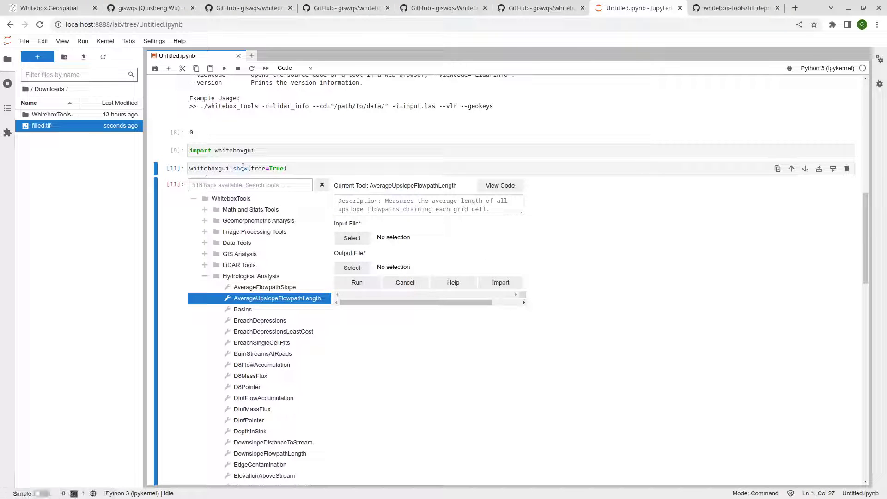
drag(247, 168, 180, 168)
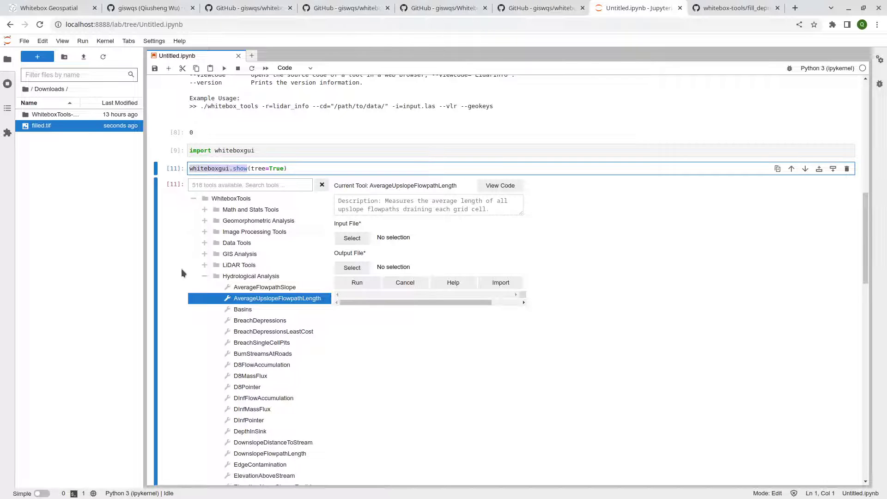
scroll(183, 278, down, 5)
scroll(186, 224, up, 3)
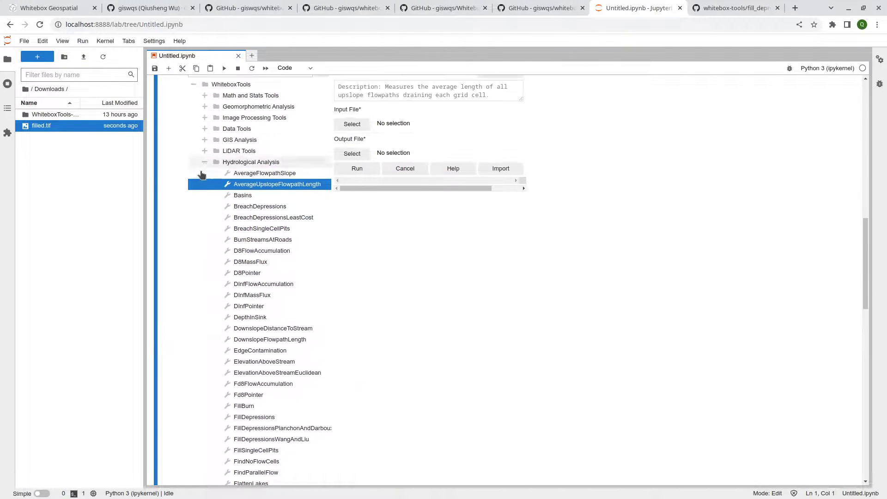
Collapse Hydrological Analysis in the tree and run whiteboxgui.show() in the next cell to display the list-style toolbox.
click(204, 162)
click(228, 215)
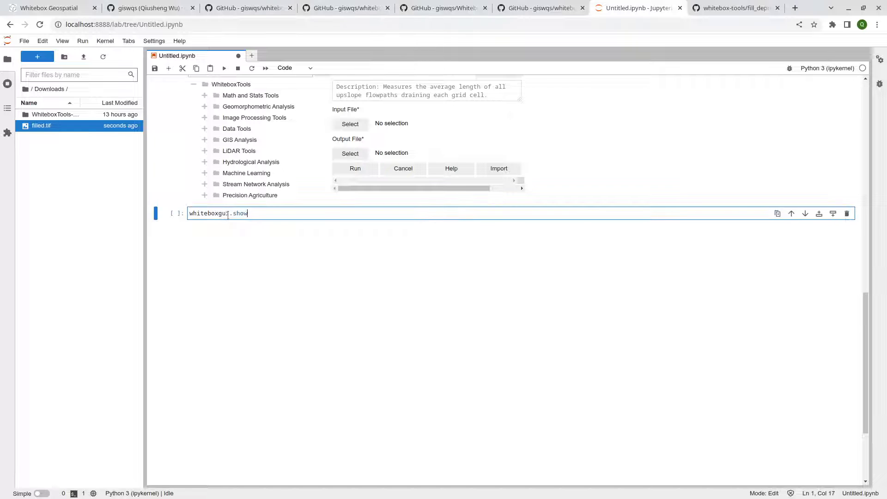
key(shift+Return)
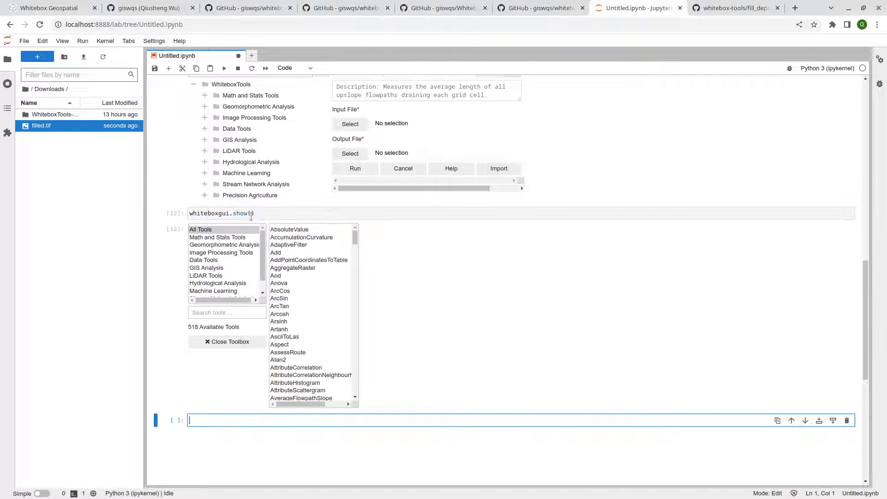
Open AggregateRaster in the list-style toolbox and compare its layout with the tree-mode toolbox above.
scroll(247, 303, up, 3)
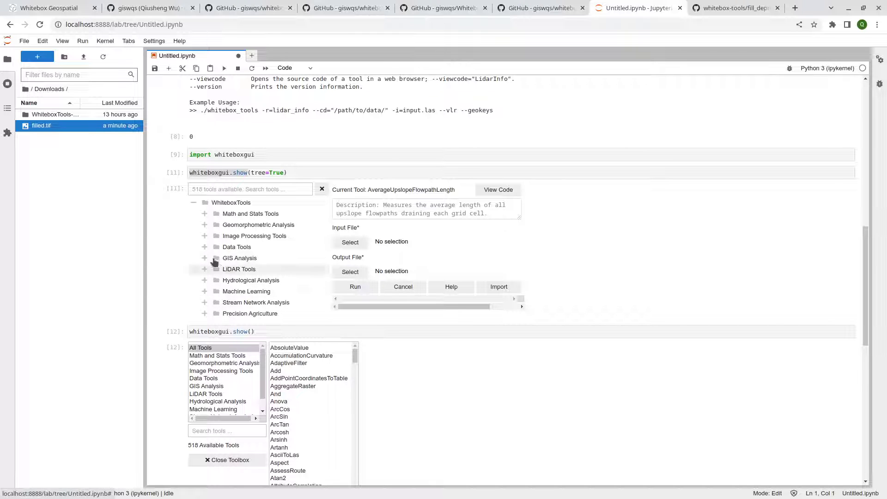
click(301, 386)
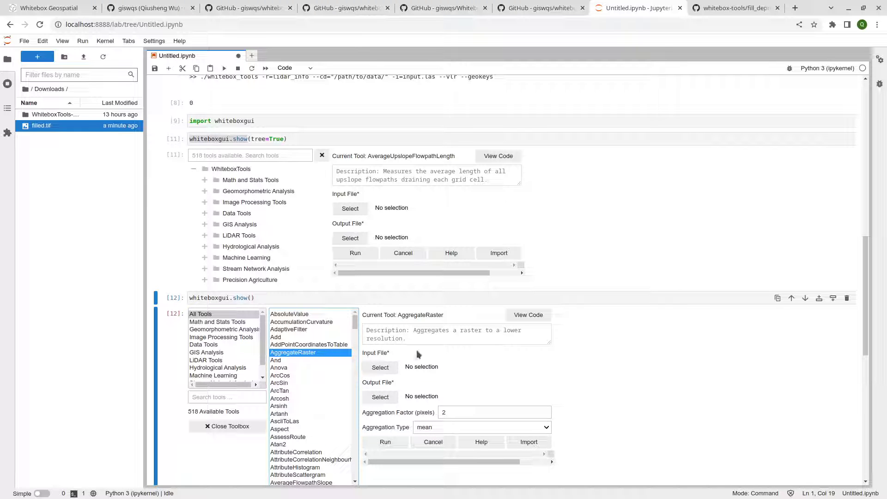
scroll(600, 406, down, 3)
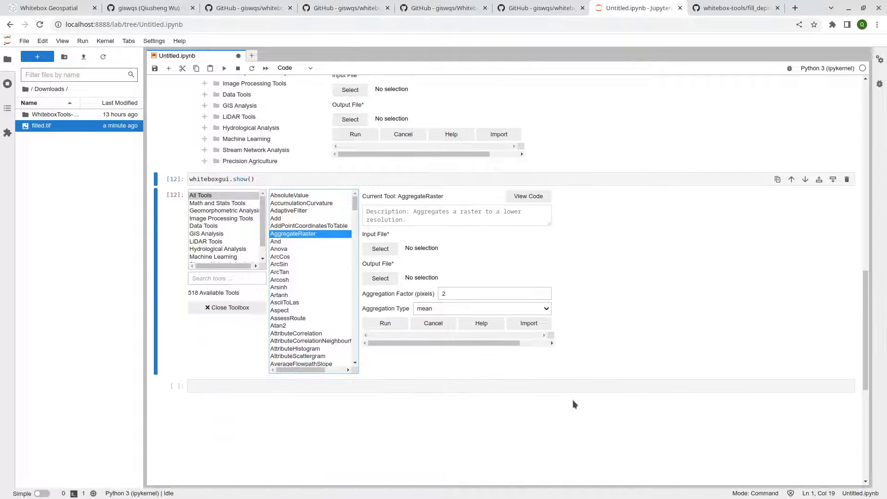
scroll(573, 402, up, 3)
Expand GIS Analysis in the toolbox tree and preview several of its tools, including BlockMaximumGridding and CountIf.
click(205, 226)
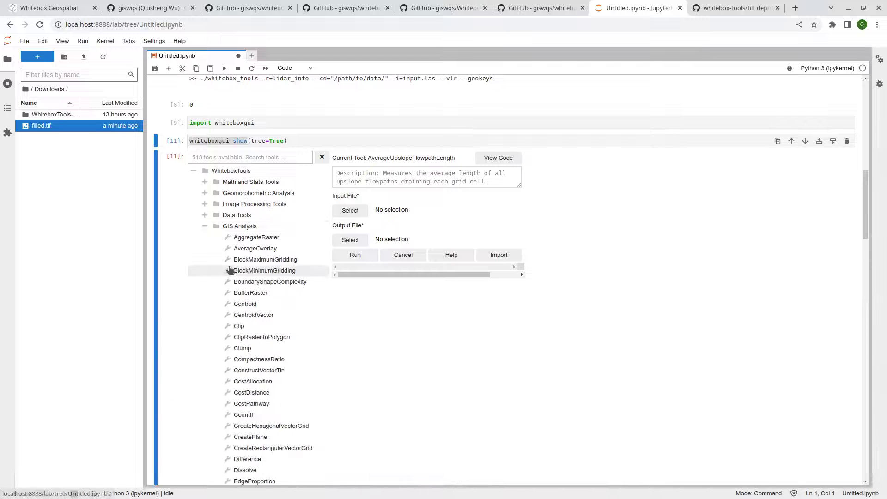
click(236, 270)
click(252, 304)
click(249, 259)
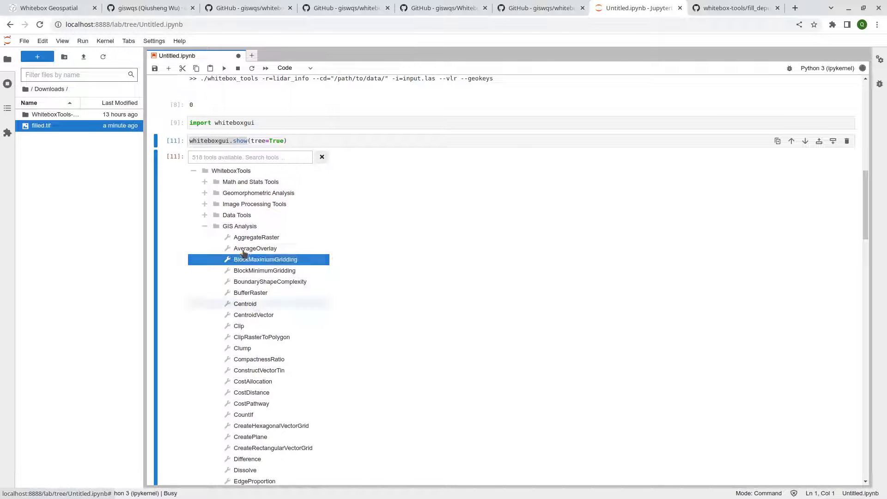
click(248, 237)
click(258, 359)
click(259, 415)
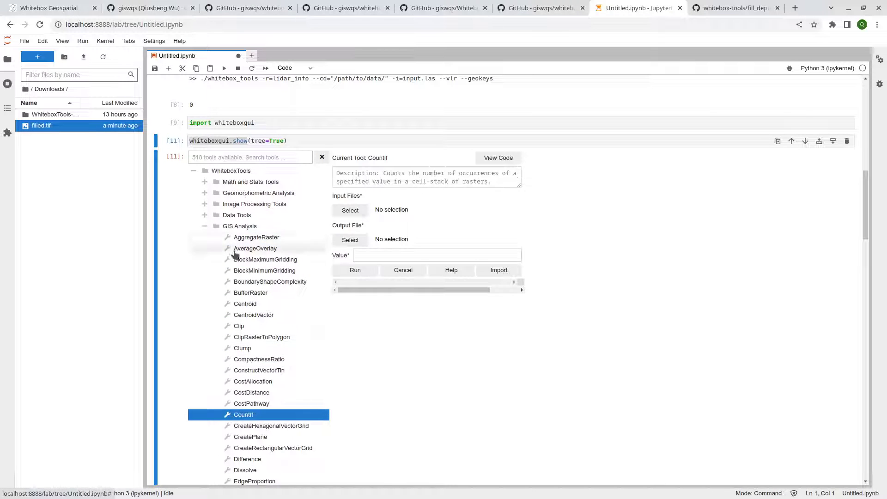
Open AggregateRaster in the tree, view its source code on GitHub, and return to the notebook to collapse the WhiteboxTools tree.
click(236, 238)
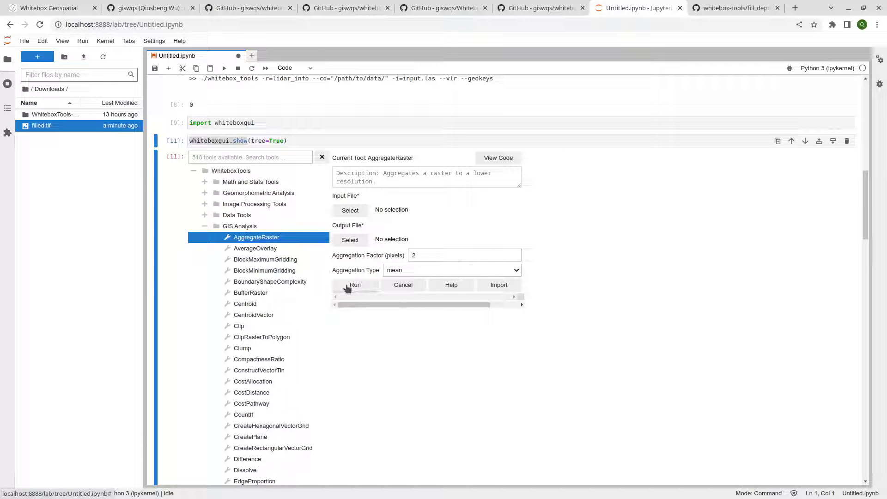
click(500, 158)
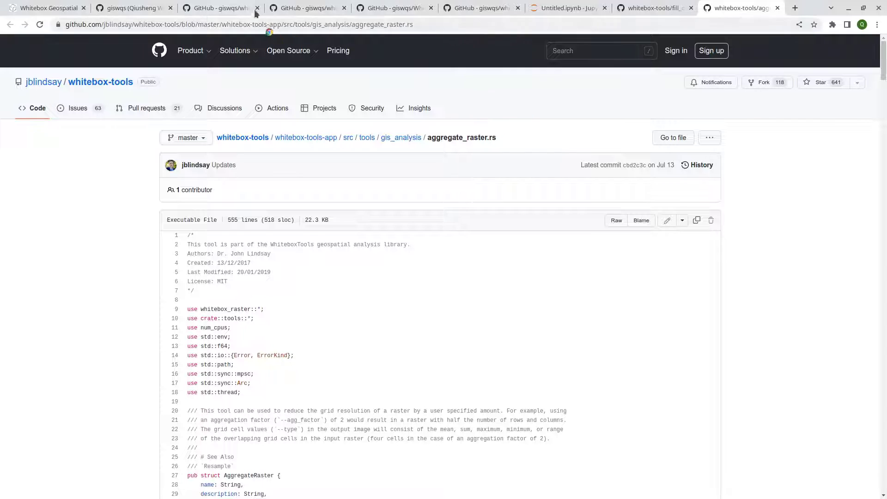
click(553, 13)
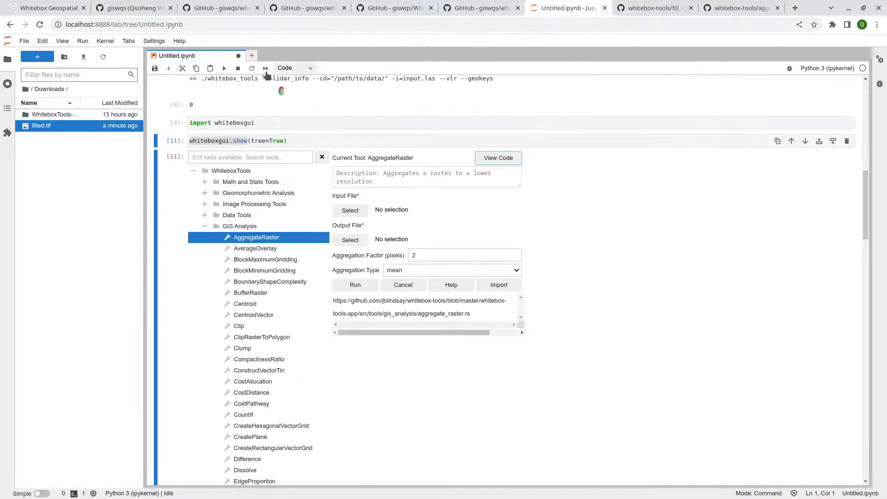
click(194, 171)
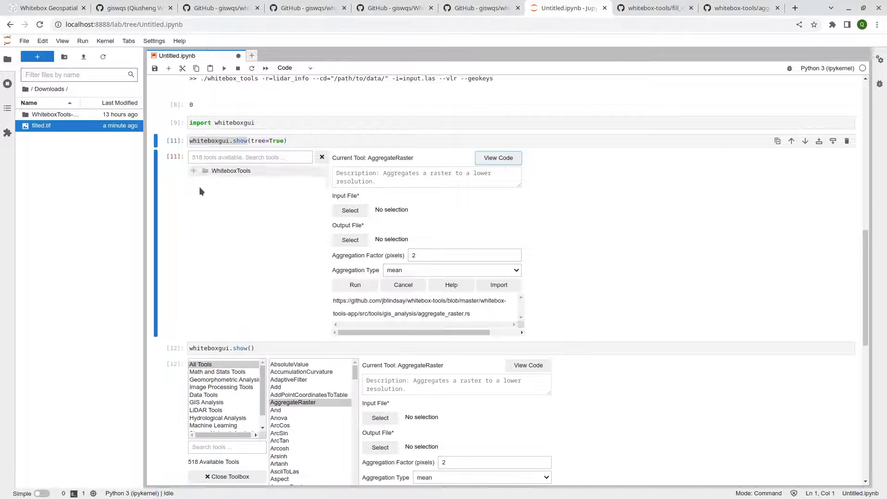
scroll(202, 273, up, 3)
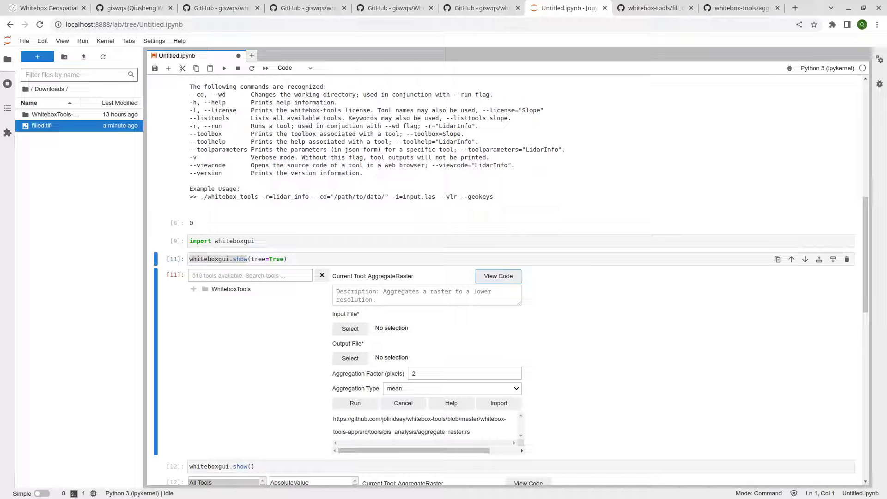
Open the whiteboxR repository from the GitHub profile's R packages list in a new browser tab and glance over it.
click(111, 8)
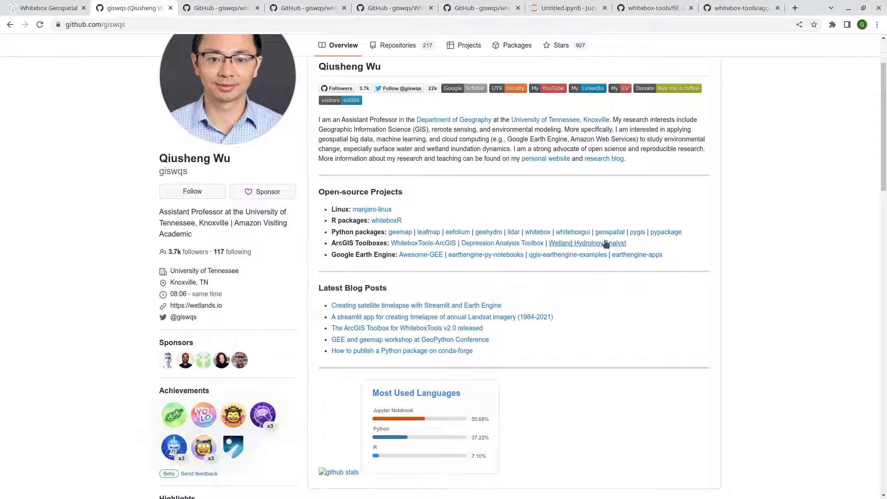
right_click(387, 222)
click(432, 228)
click(196, 8)
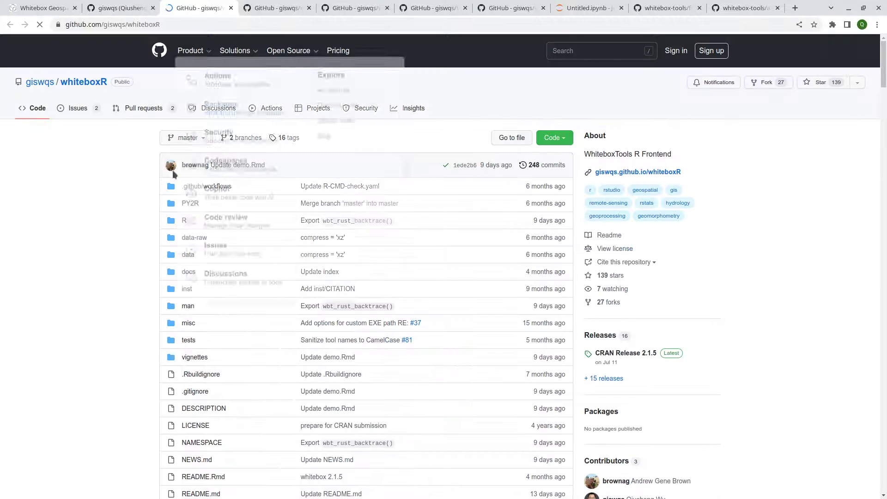
scroll(123, 213, down, 2)
scroll(123, 213, up, 2)
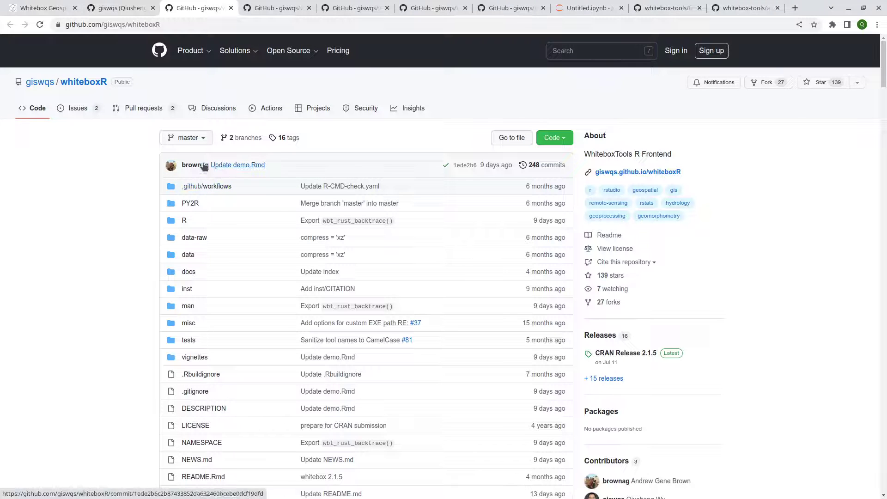
Look through the whiteboxR commit history, then return to the repository's main page and view its README.
click(542, 165)
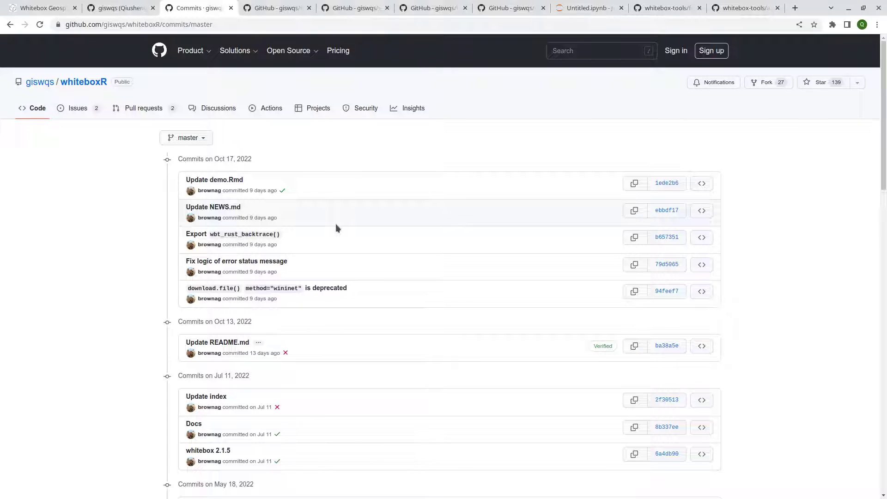
scroll(336, 226, down, 6)
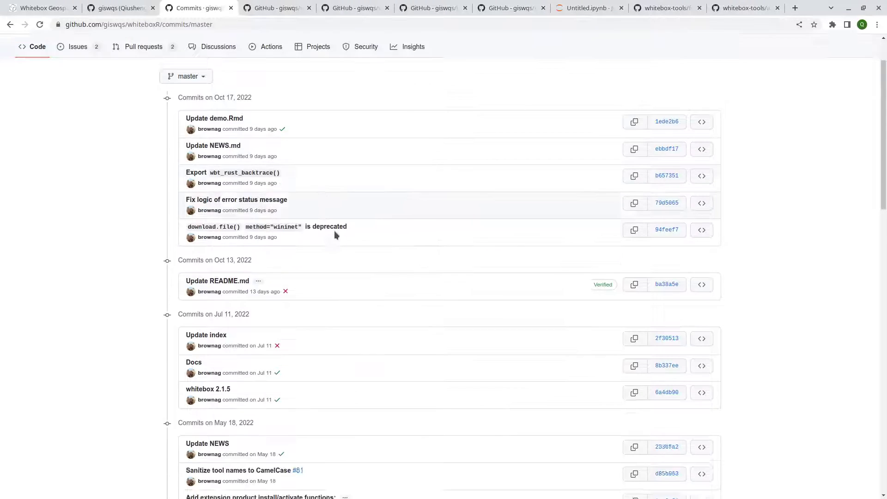
scroll(339, 228, down, 4)
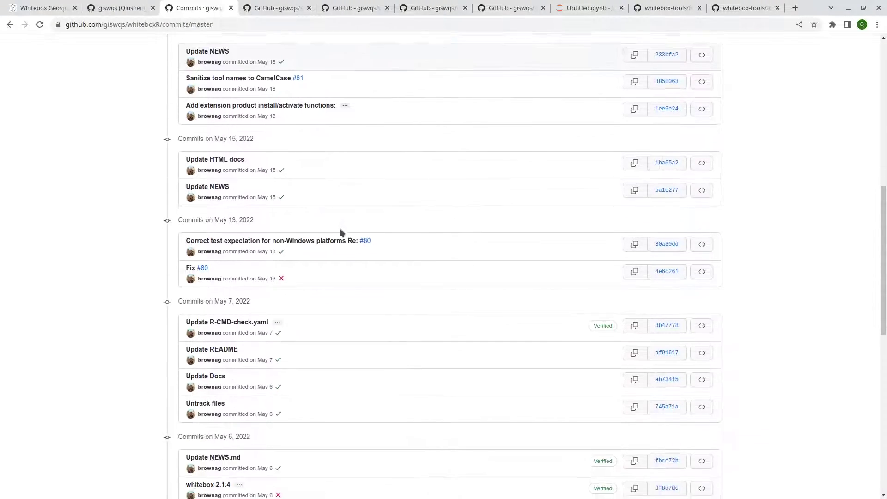
scroll(340, 229, up, 10)
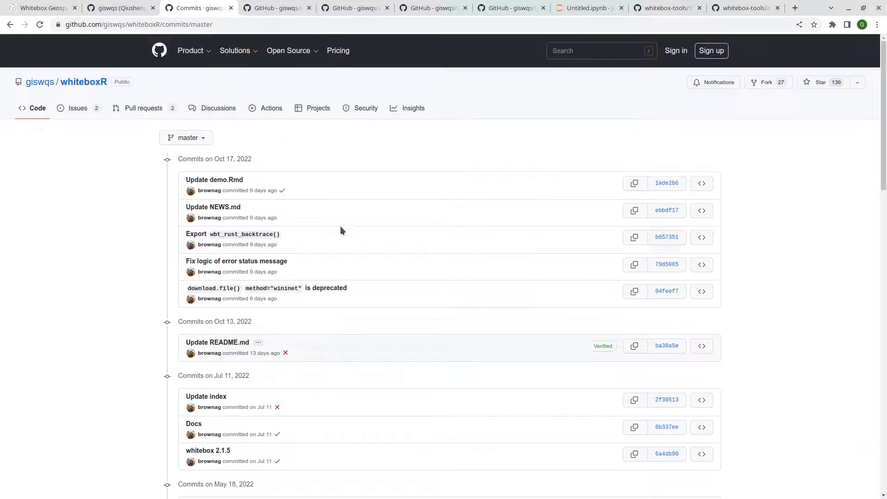
click(83, 82)
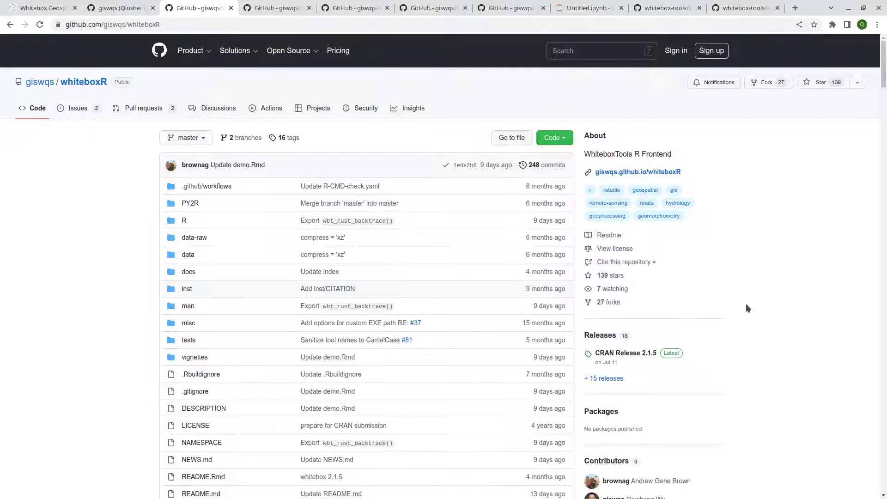
scroll(746, 303, down, 3)
scroll(744, 303, down, 2)
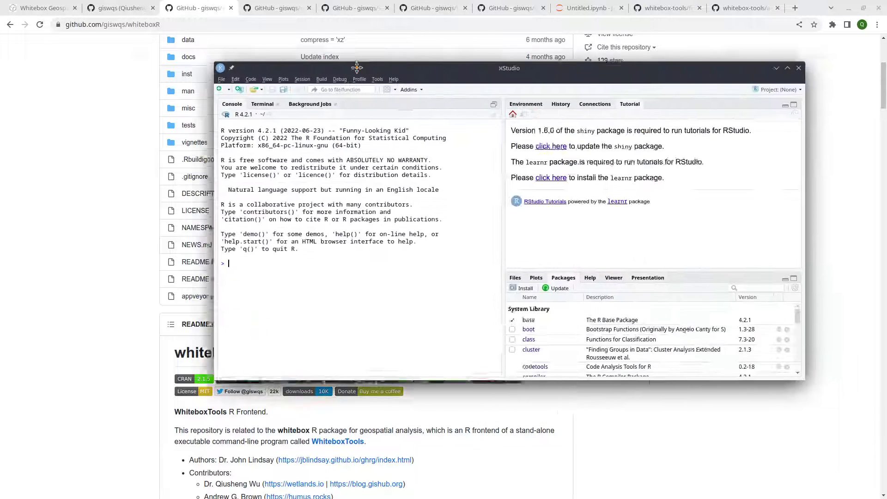
Switch to RStudio, maximize its window, enlarge the package list, and install the whitebox package from CRAN with dependencies.
double_click(296, 74)
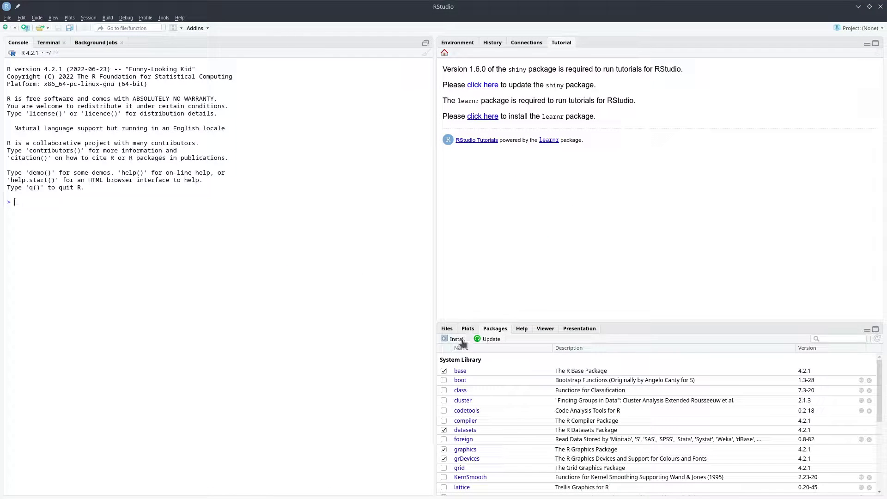
drag(465, 319, 463, 267)
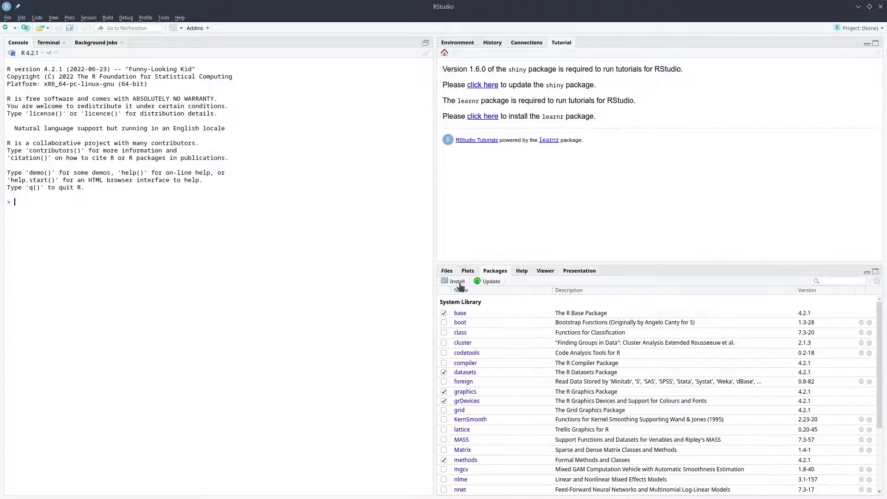
click(456, 281)
text(whitebox)
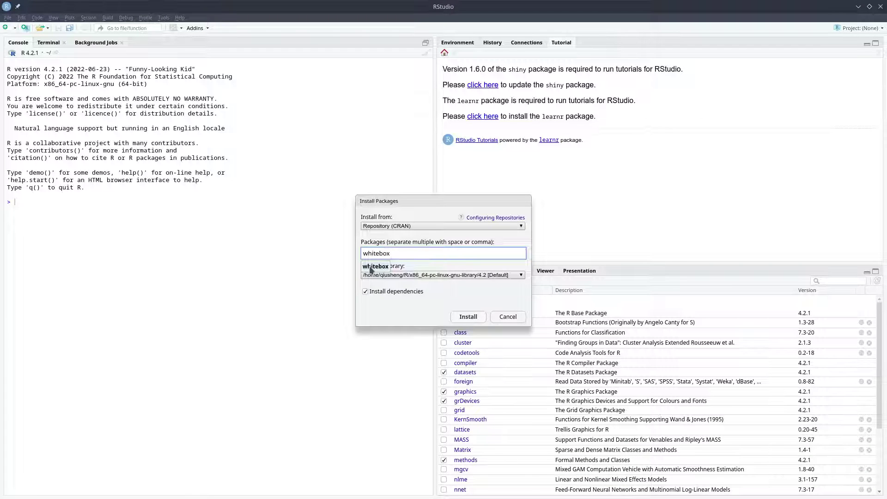
click(374, 267)
click(468, 317)
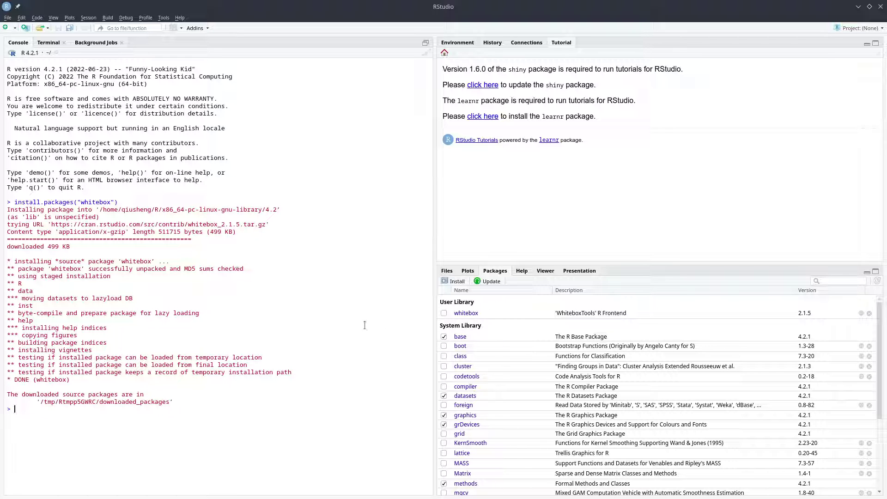
Open the documentation of the installed whitebox package, enlarge the help area, and browse its index of help pages.
scroll(539, 398, down, 5)
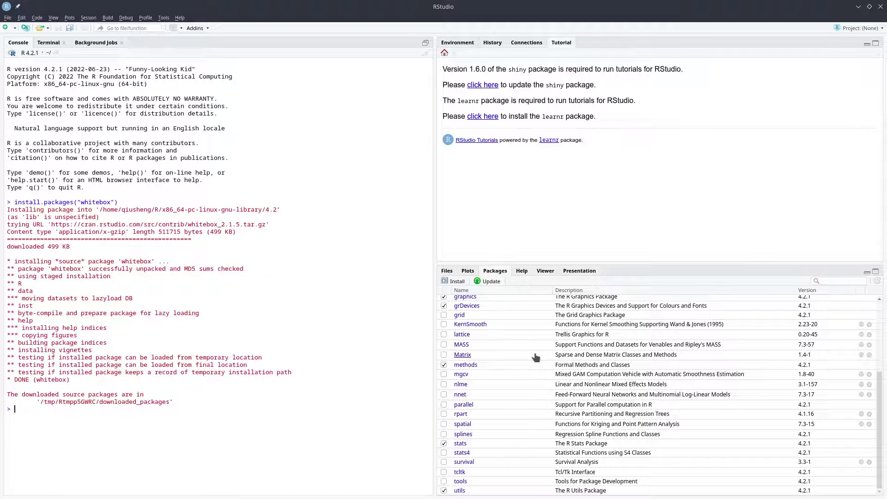
scroll(531, 354, up, 5)
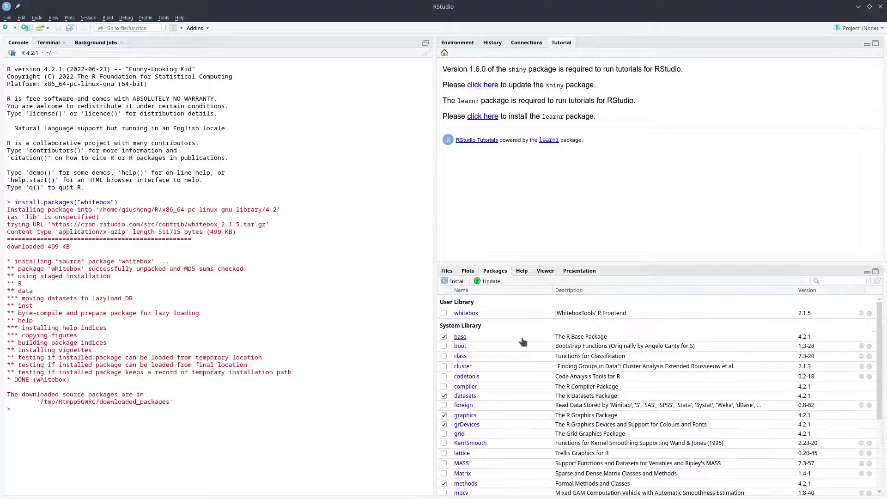
click(466, 314)
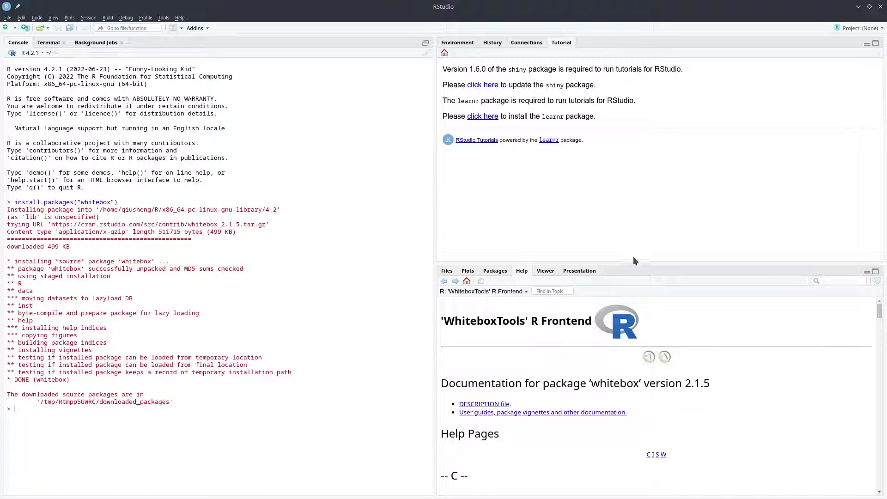
drag(634, 263, 633, 83)
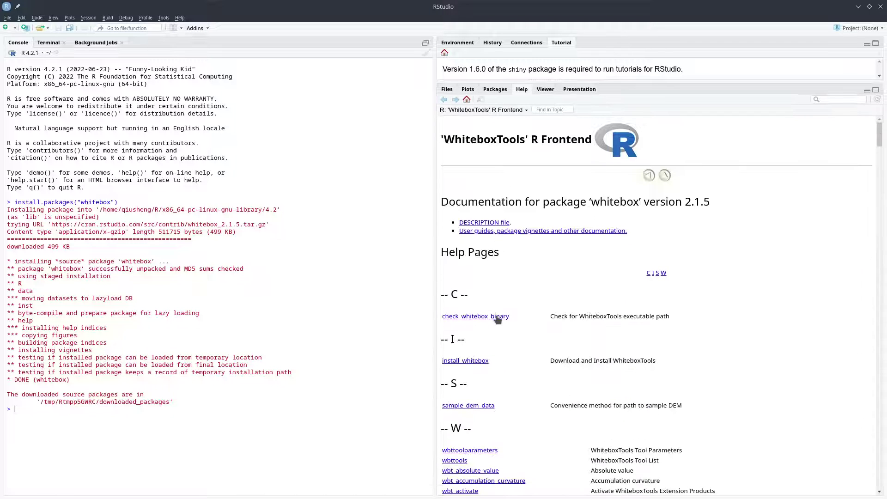
scroll(498, 319, down, 3)
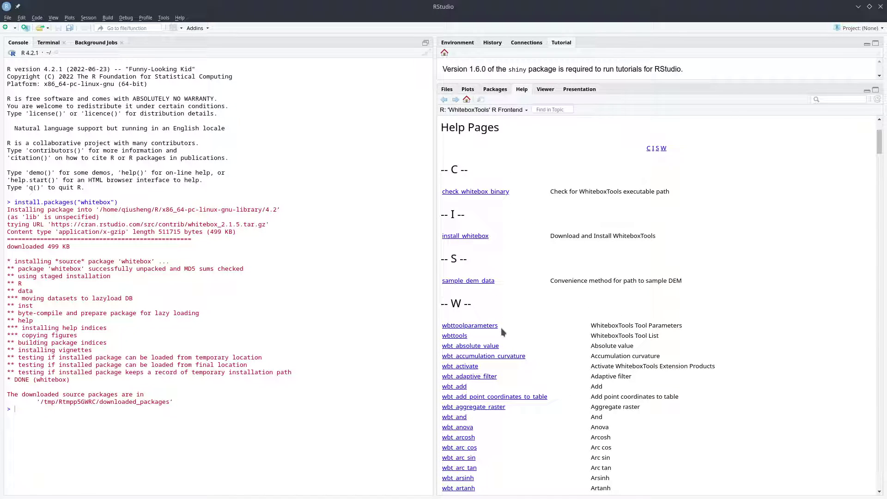
scroll(478, 290, down, 3)
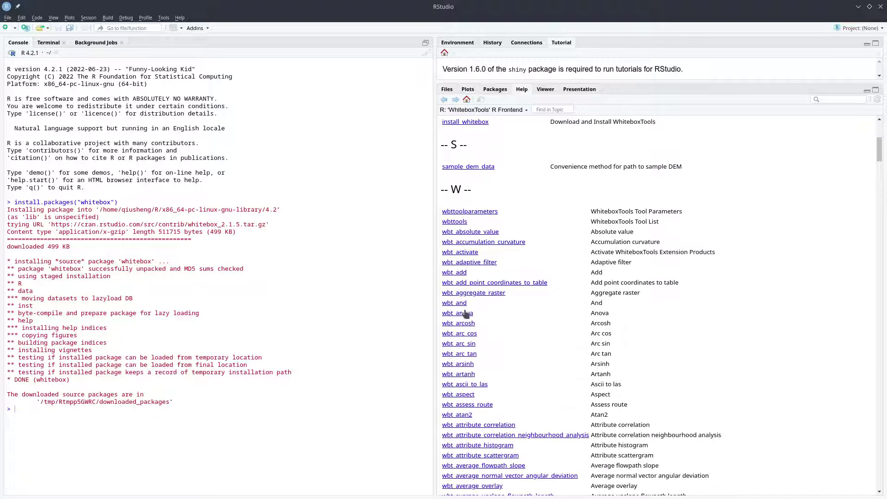
Open the wbt_and help page, examine its usage and arguments, and return to the help home page.
click(461, 304)
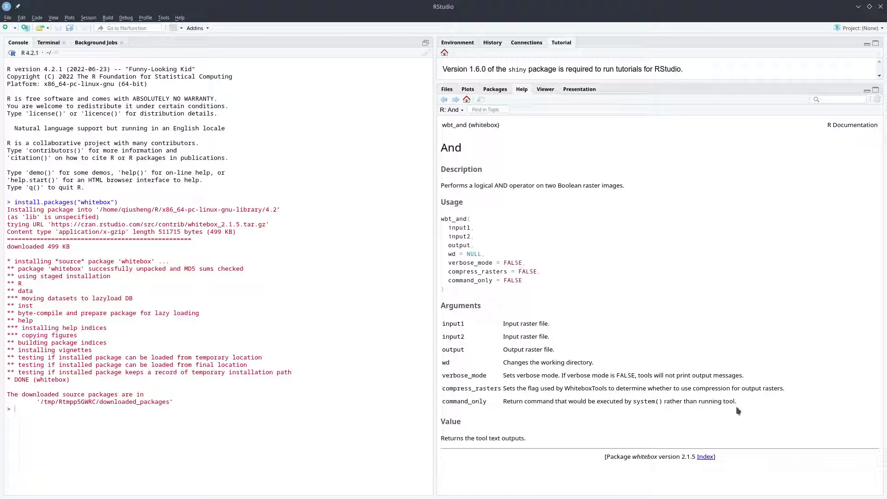
drag(739, 410, 449, 290)
click(596, 283)
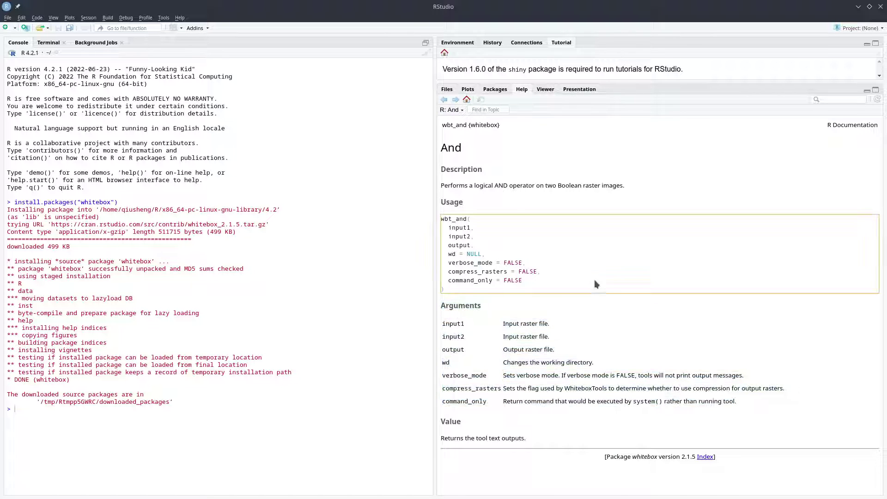
click(467, 101)
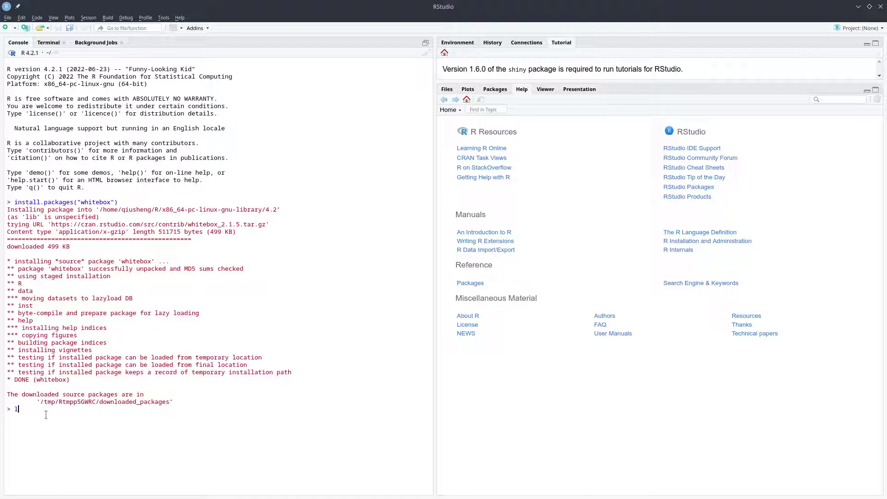
Load the whitebox package in the R console with library(whitebox).
text(ib)
key(Tab)
text(whitebox)
key(Return)
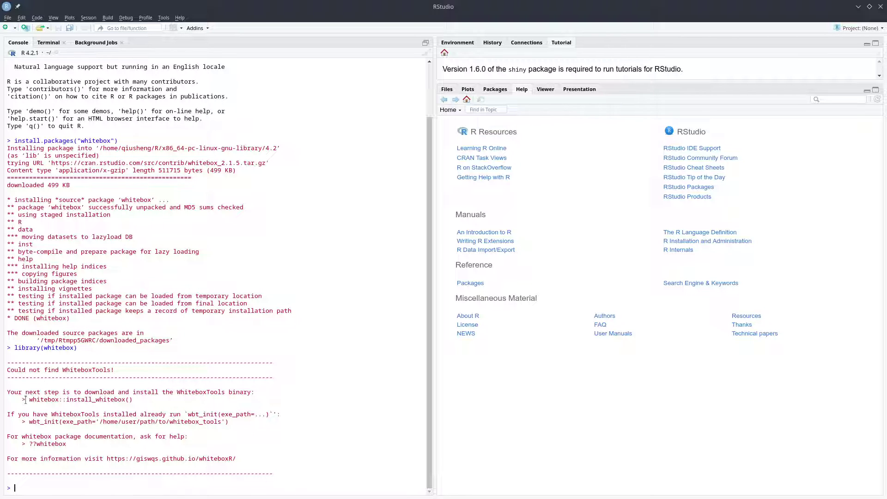
Copy the suggested command whitebox::install_whitebox() from the console output and run it to install the WhiteboxTools binary.
drag(29, 400, 137, 401)
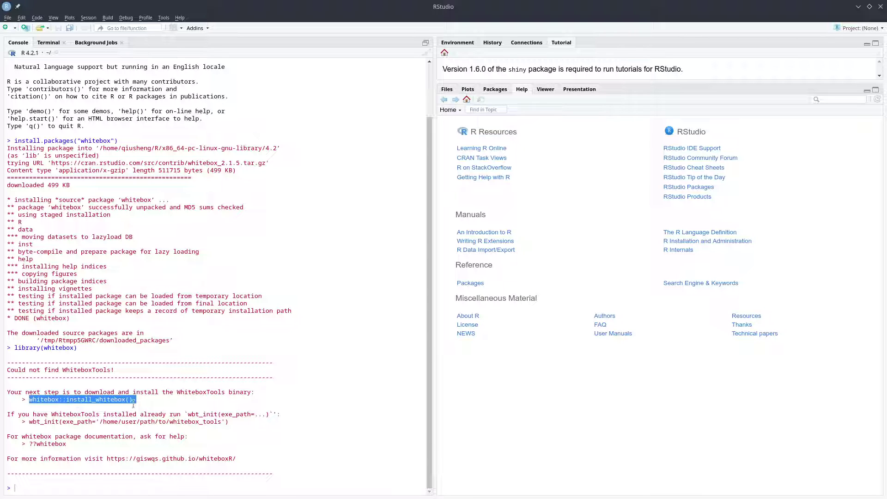
right_click(108, 401)
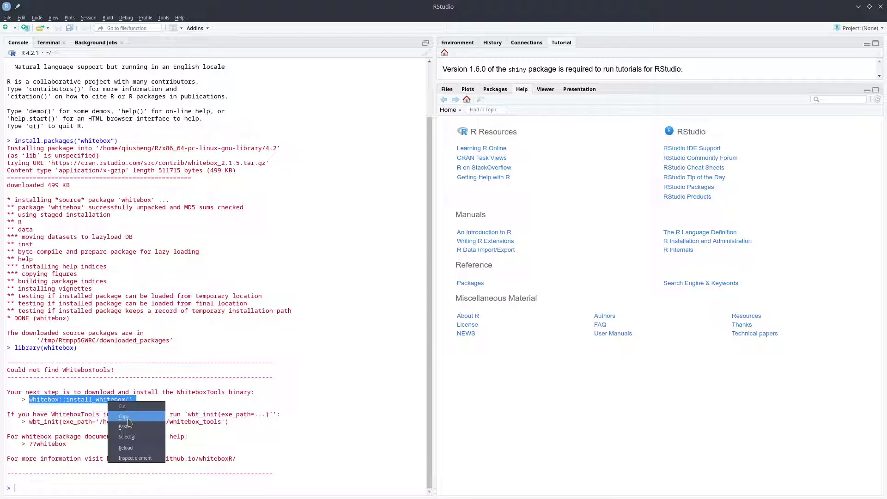
click(129, 420)
click(68, 493)
key(ctrl+v)
key(Return)
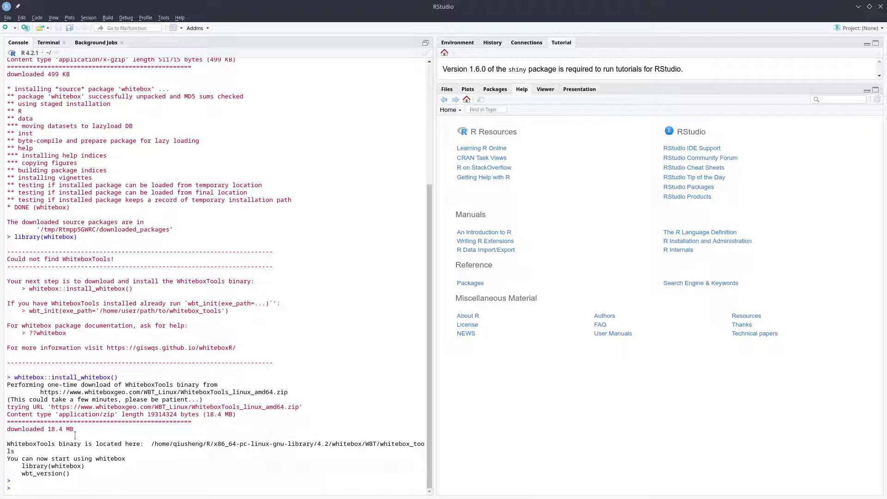
Examine the binary's install location and suggested commands in the console, and browse the completion list for functions starting with wbt_.
mouse_move(27, 444)
mouse_down()
mouse_move(177, 444)
mouse_move(18, 451)
mouse_up()
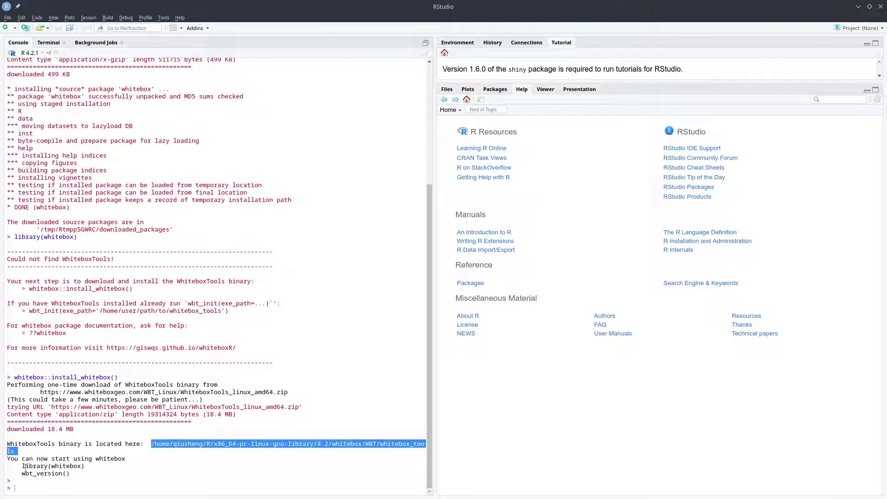
drag(19, 467, 77, 470)
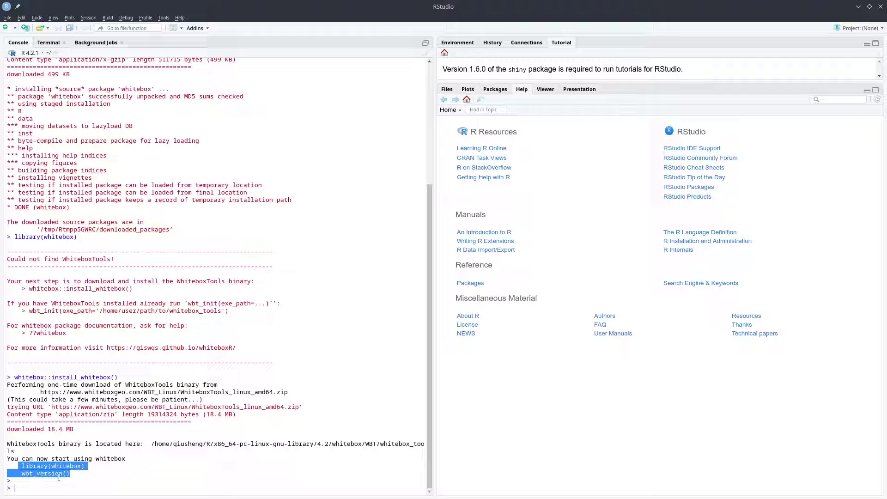
click(19, 489)
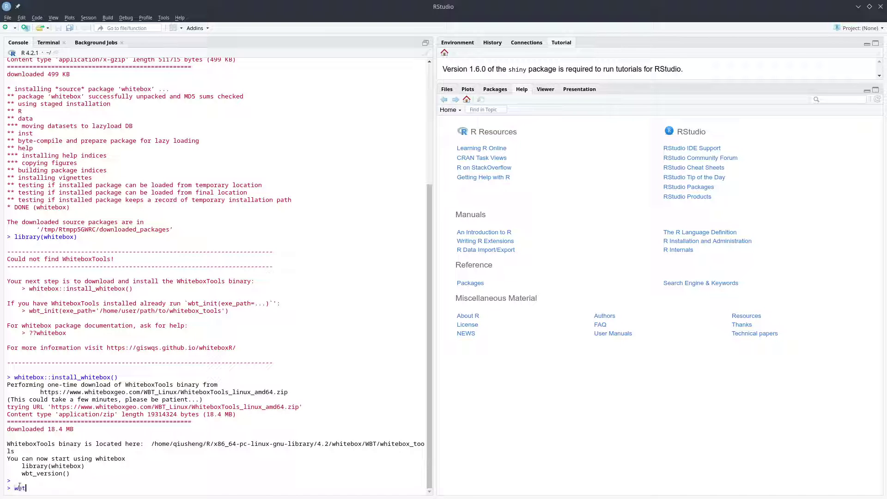
text(wbt_)
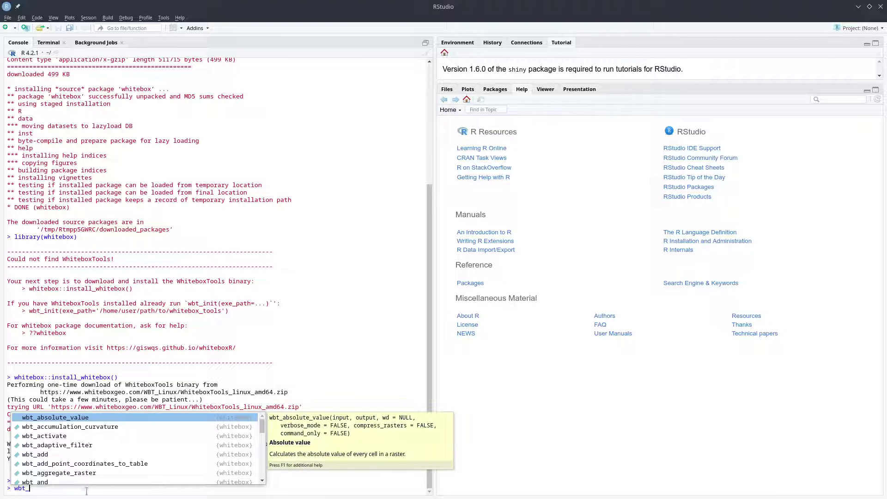
scroll(154, 442, down, 5)
click(155, 442)
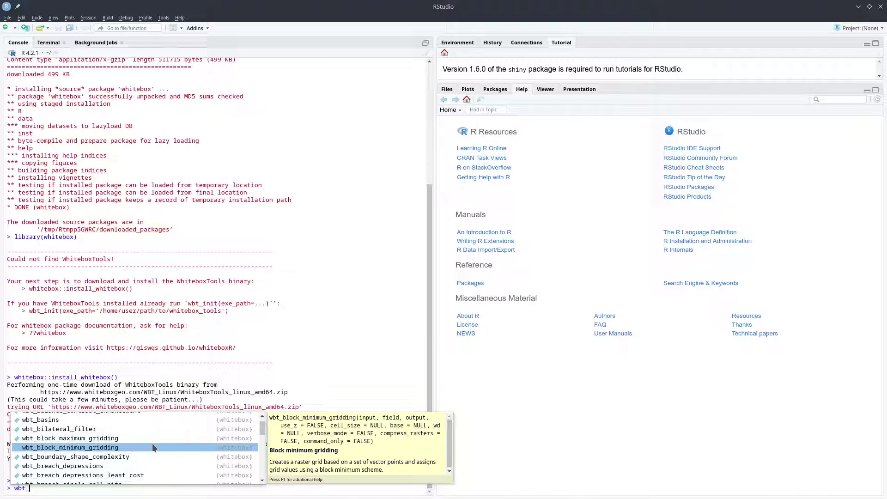
scroll(152, 443, down, 8)
scroll(152, 443, up, 10)
scroll(152, 443, up, 5)
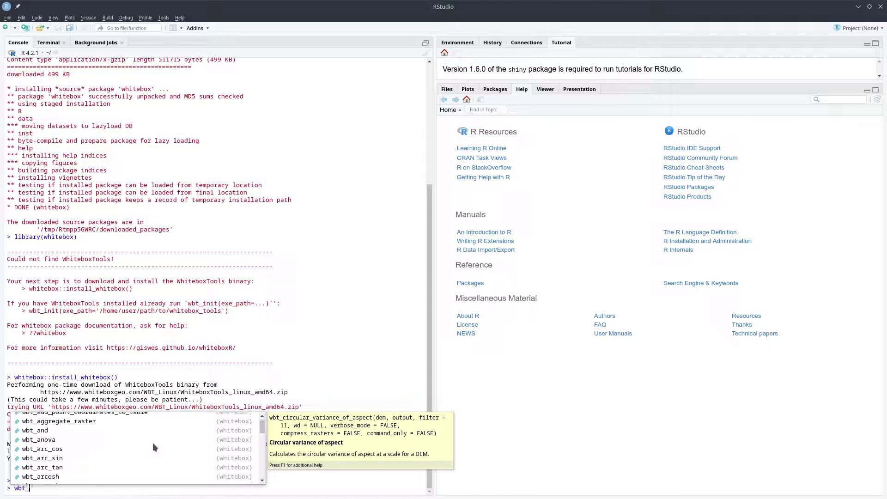
Run wbt_version() in the console and highlight the version number in its output.
click(155, 472)
text(ver)
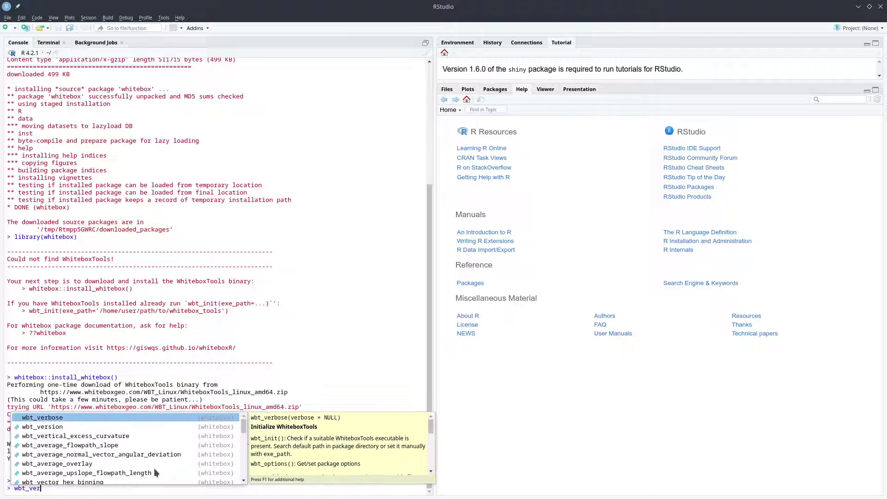
key(Tab)
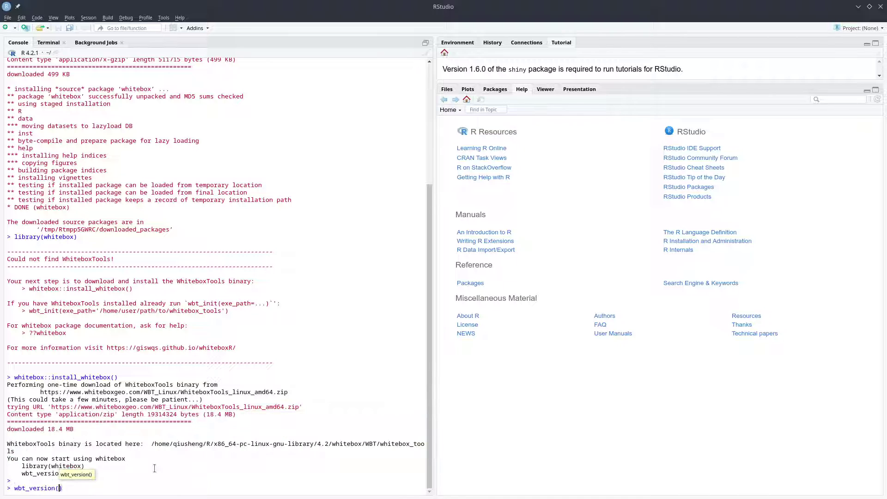
key(Return)
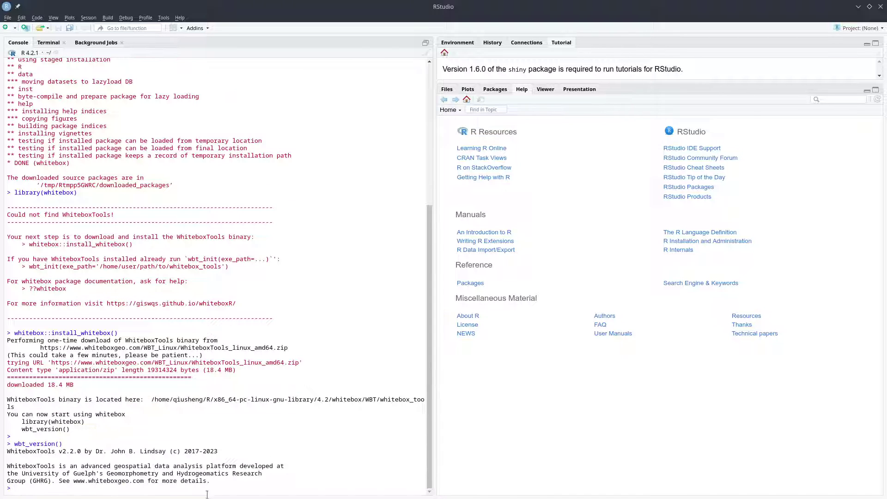
drag(58, 452, 86, 450)
Run wbt_list_tools() in the console and look through the printed list of tools and descriptions.
click(53, 483)
text(wbt_lis)
key(Tab)
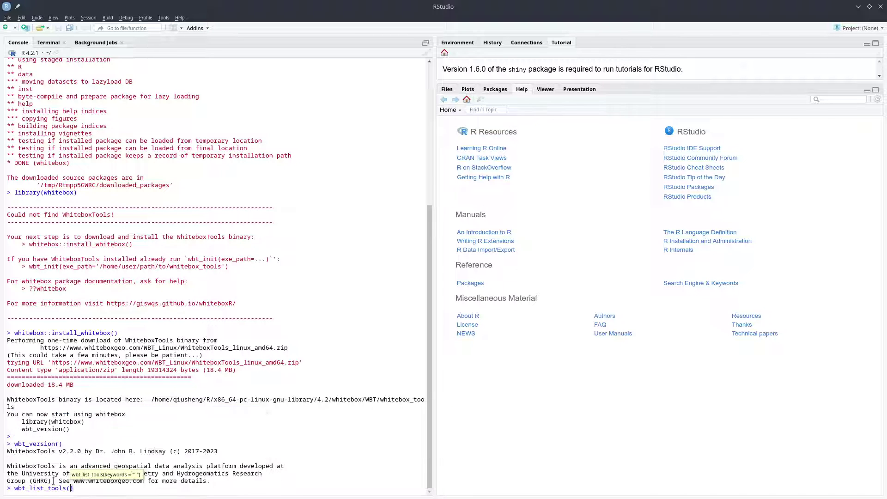
key(Return)
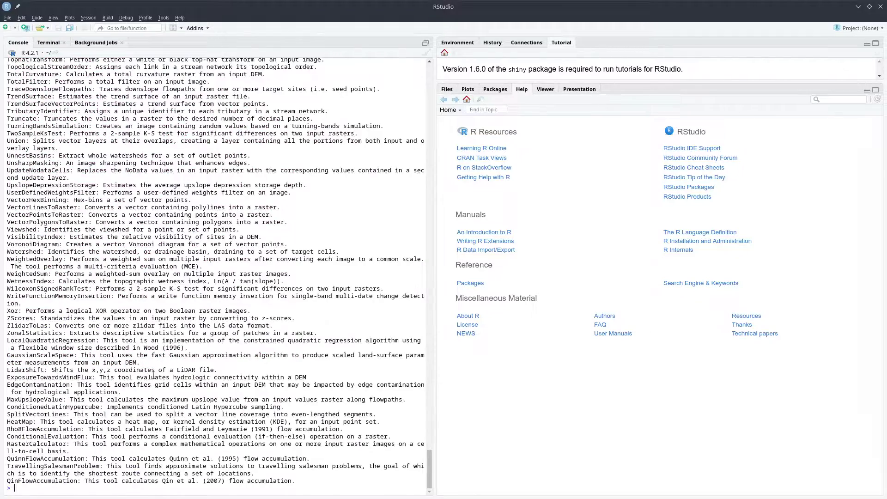
scroll(154, 375, up, 20)
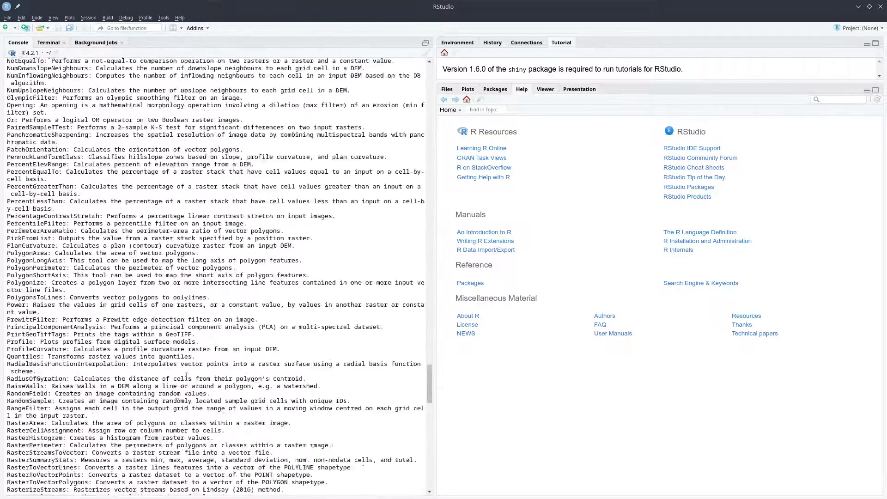
scroll(186, 375, down, 15)
drag(426, 417, 429, 483)
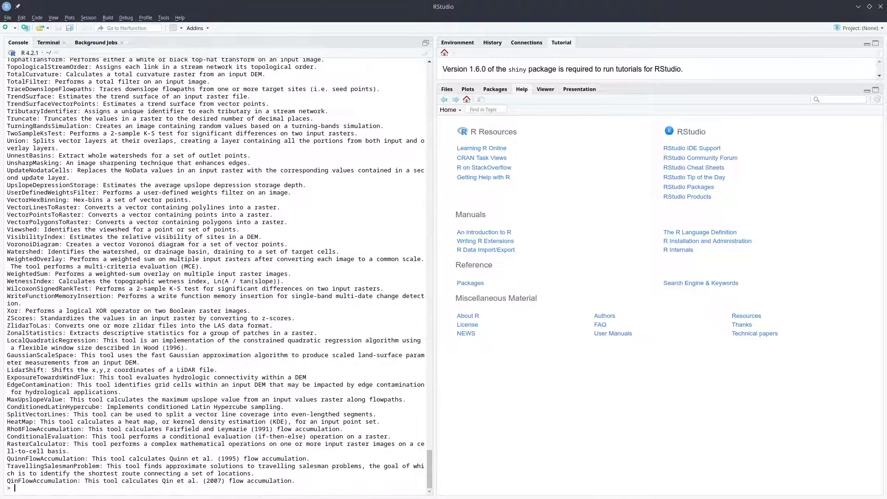
Switch to the web browser and look through the open whiteboxR, whitebox-python and whitebox-tools GitHub pages.
key(alt+Tab)
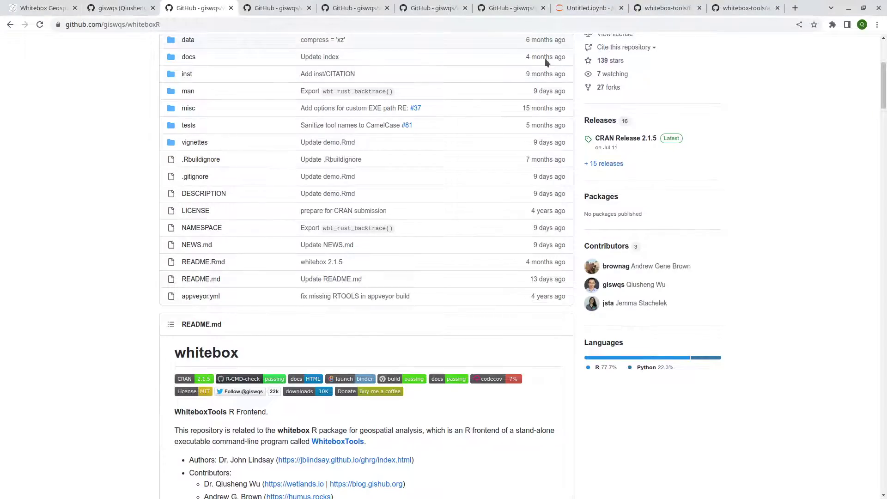
scroll(201, 251, down, 10)
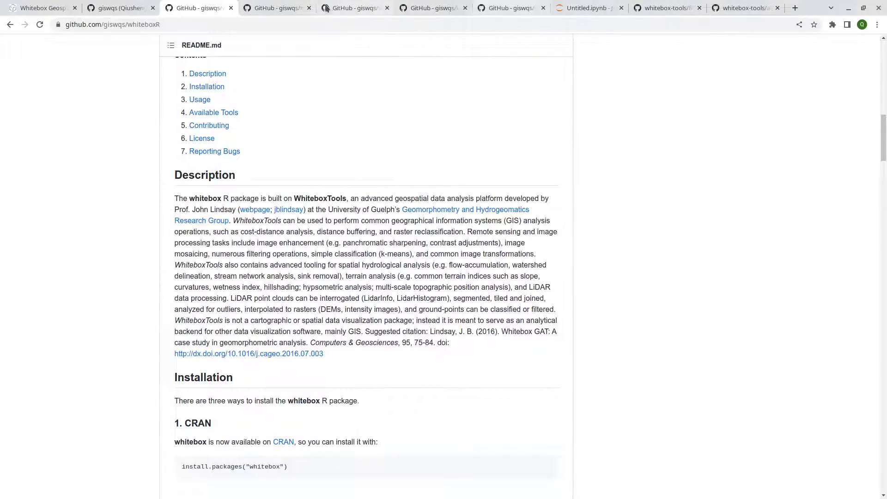
click(270, 9)
click(323, 8)
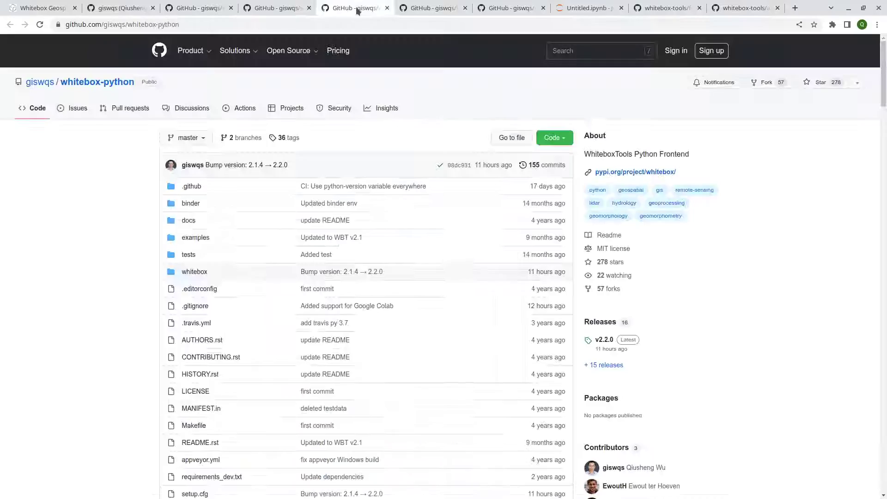
click(434, 8)
click(503, 8)
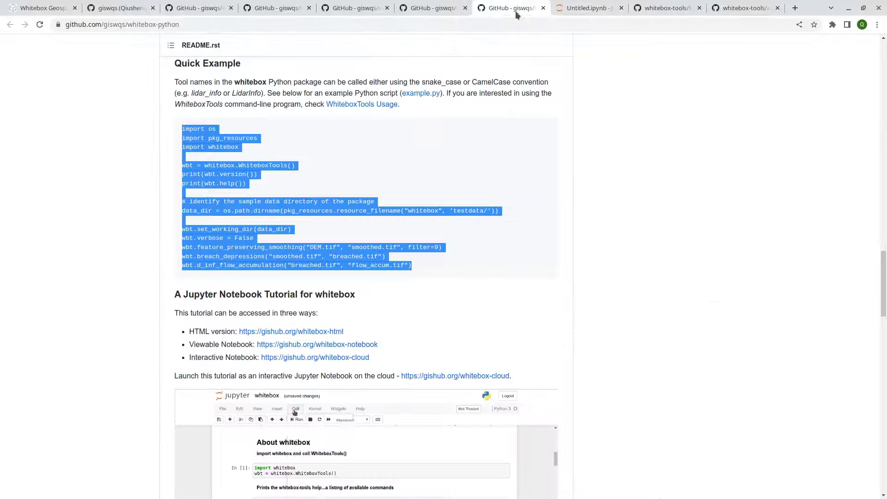
click(665, 8)
click(738, 10)
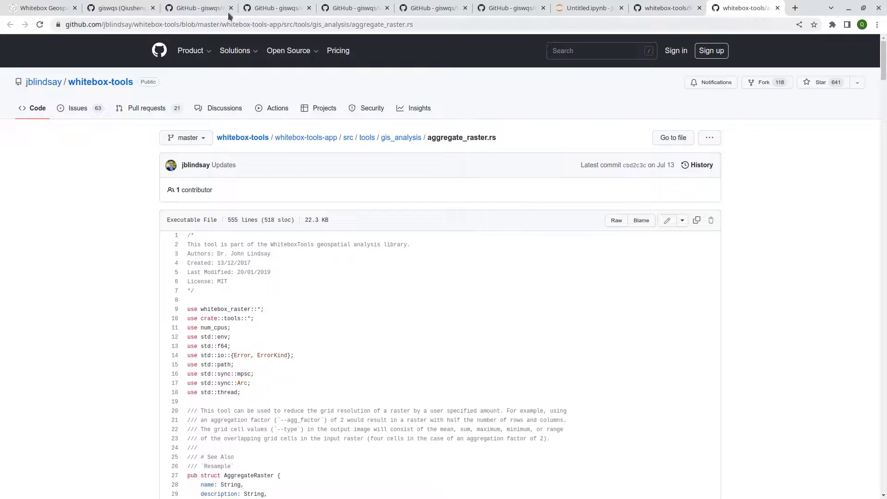
Open the whiteboxR repository from the developer's GitHub profile and examine the README's example code for running tools.
click(118, 7)
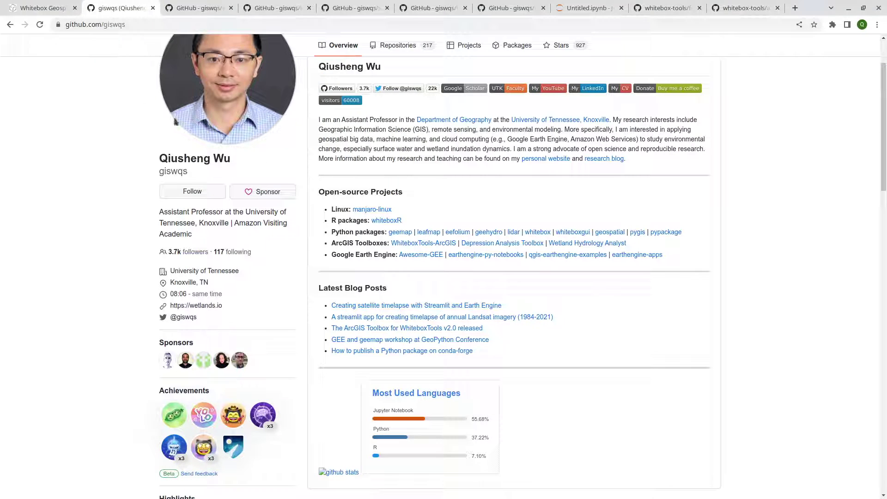
click(386, 221)
scroll(633, 221, down, 3)
scroll(632, 228, down, 20)
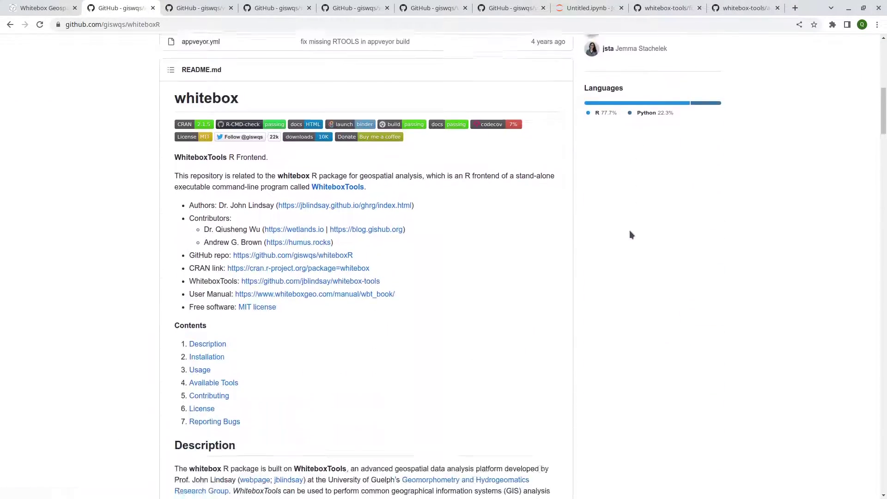
scroll(623, 231, down, 15)
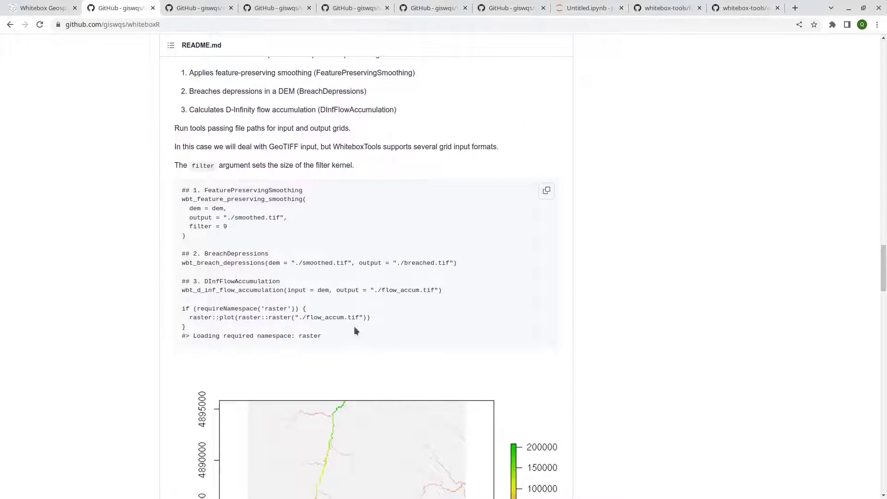
drag(355, 337, 178, 230)
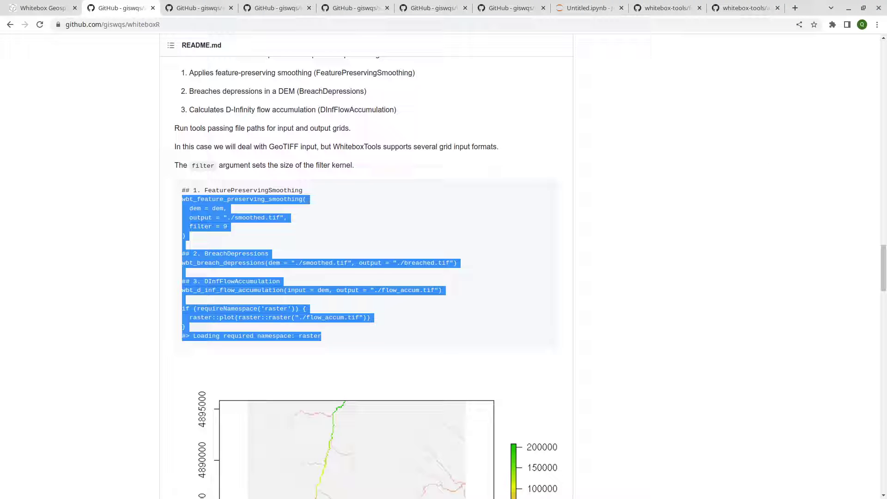
scroll(122, 199, up, 15)
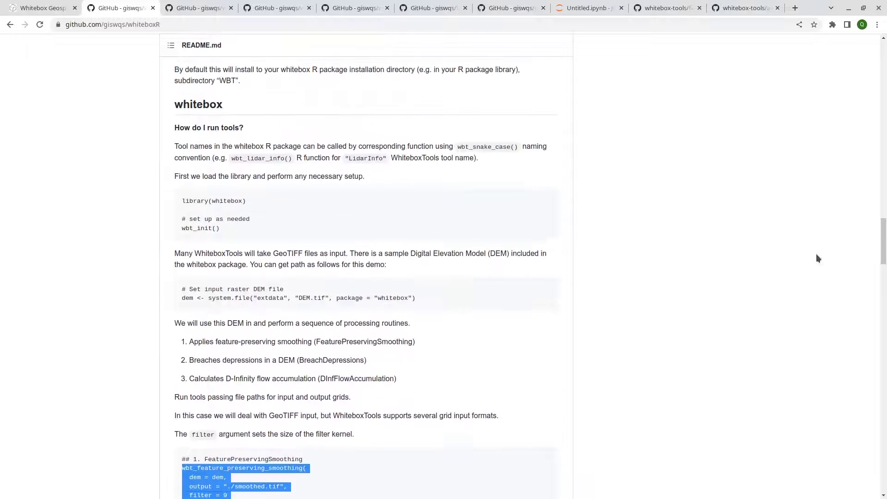
scroll(860, 138, up, 20)
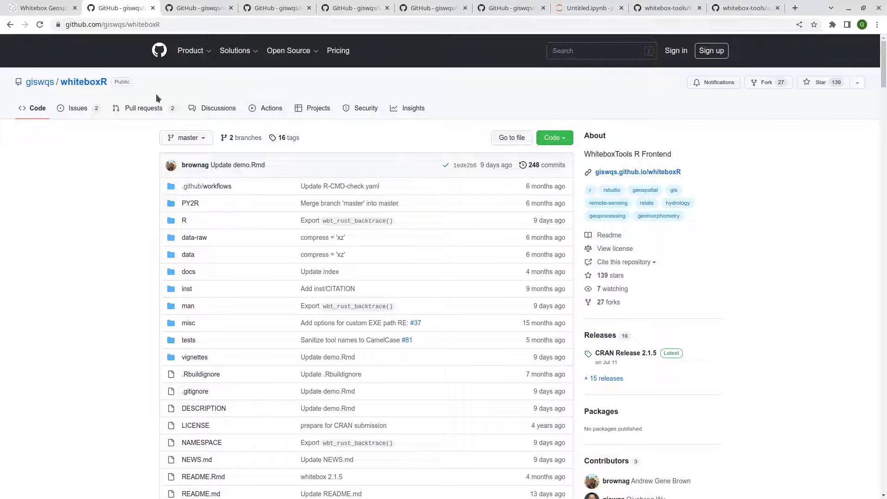
Open the whiteboxR repository's discussions and issues, and switch to the whitebox-python repository page.
click(216, 113)
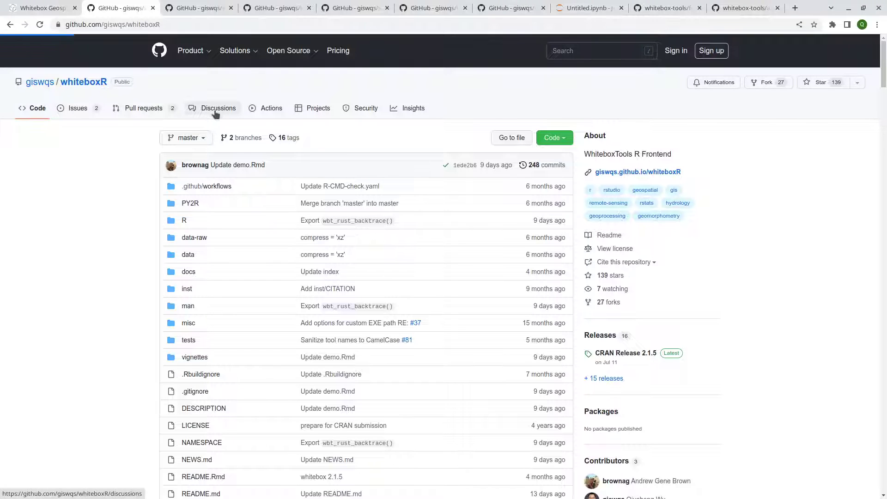
click(80, 107)
click(341, 10)
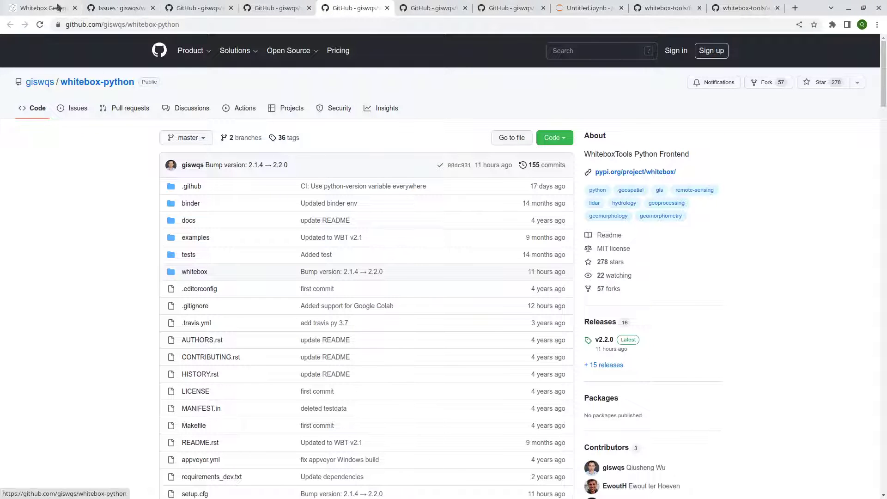
Return to the Whitebox Geospatial website and read its home page's platform overview and Whitebox description sections.
mouse_move(58, 8)
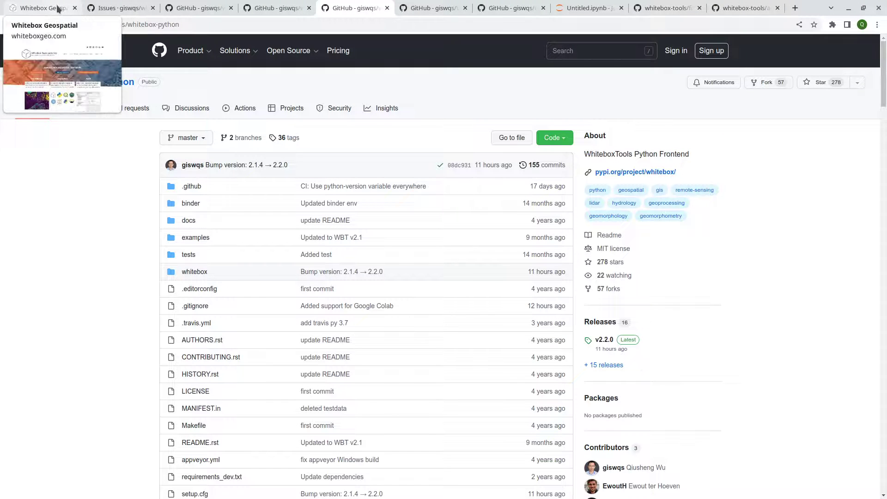
click(58, 8)
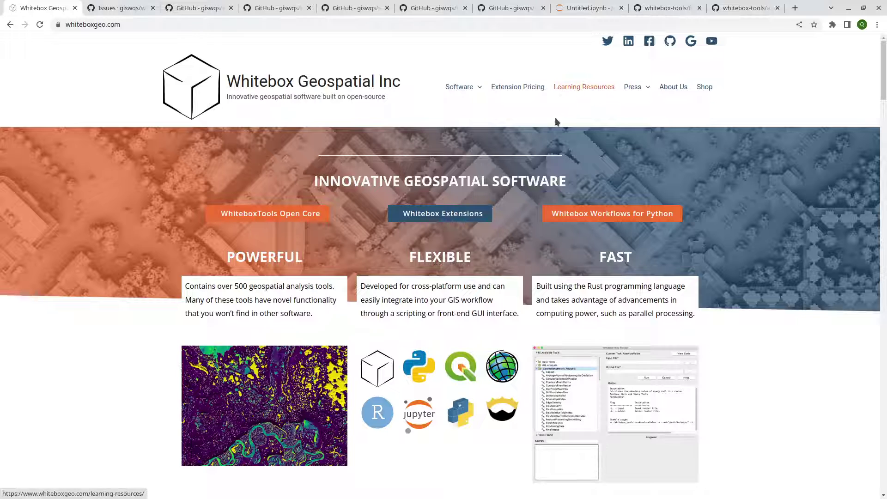
scroll(558, 353, down, 5)
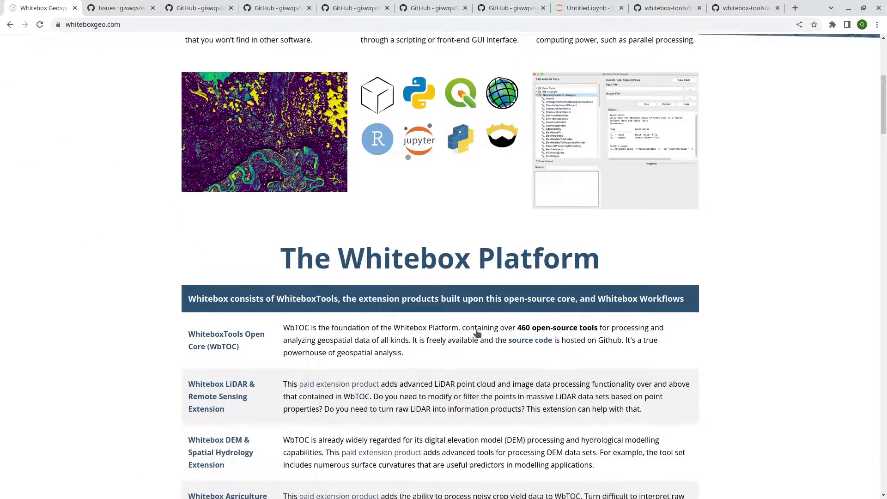
scroll(455, 265, down, 3)
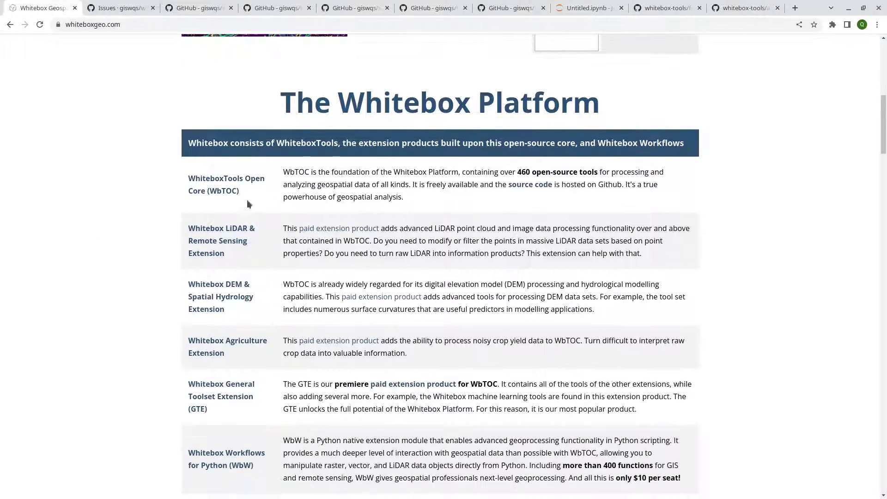
scroll(291, 287, down, 3)
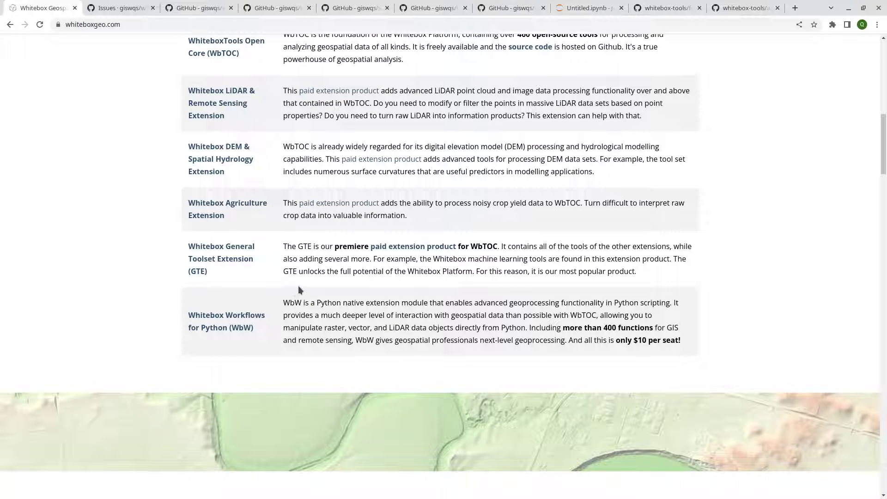
scroll(300, 287, down, 10)
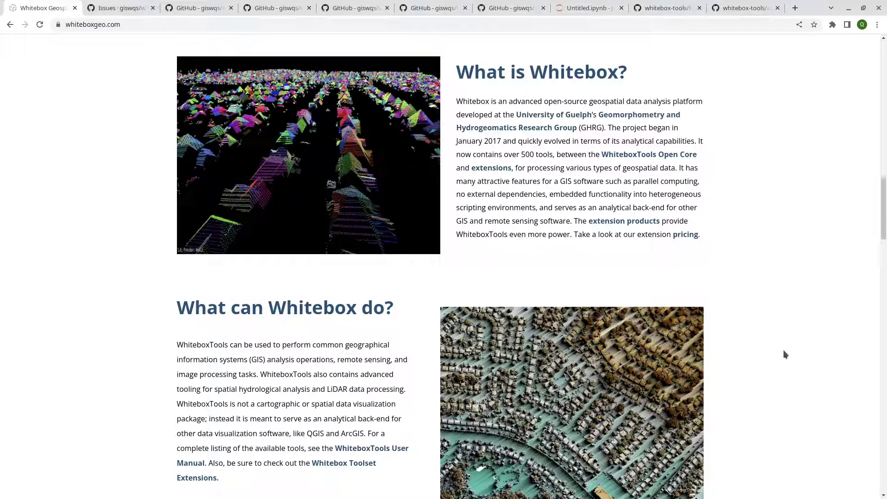